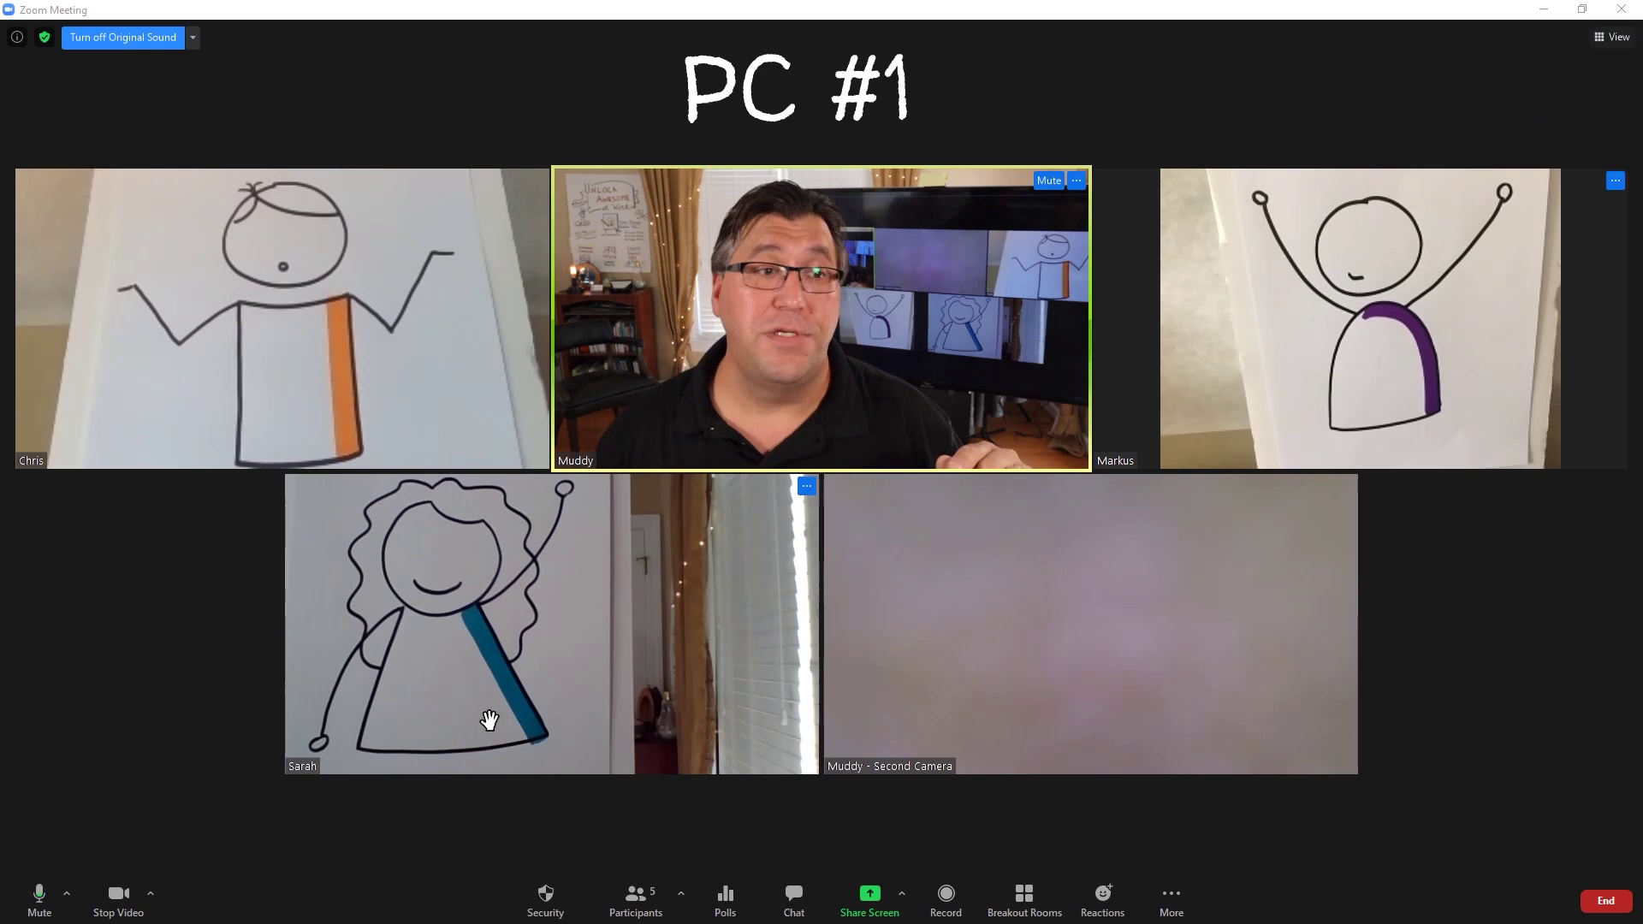
# Check the participant display options in the video settings and the available meeting view modes.
pyautogui.click(152, 897)
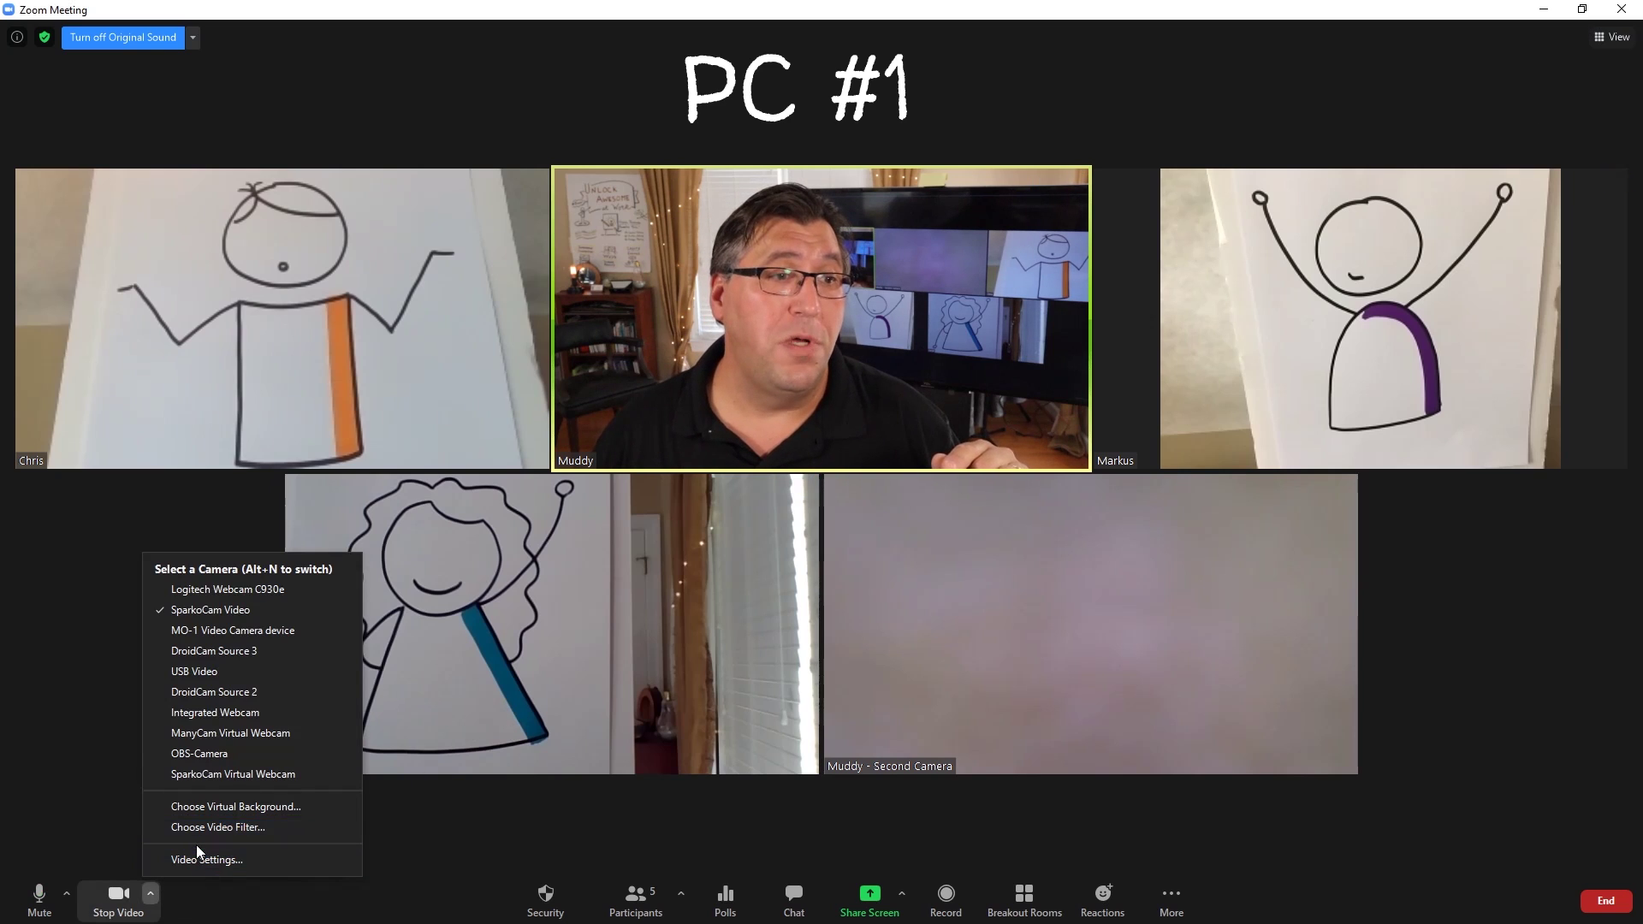
pyautogui.click(257, 859)
pyautogui.scroll(-5, 835, 669)
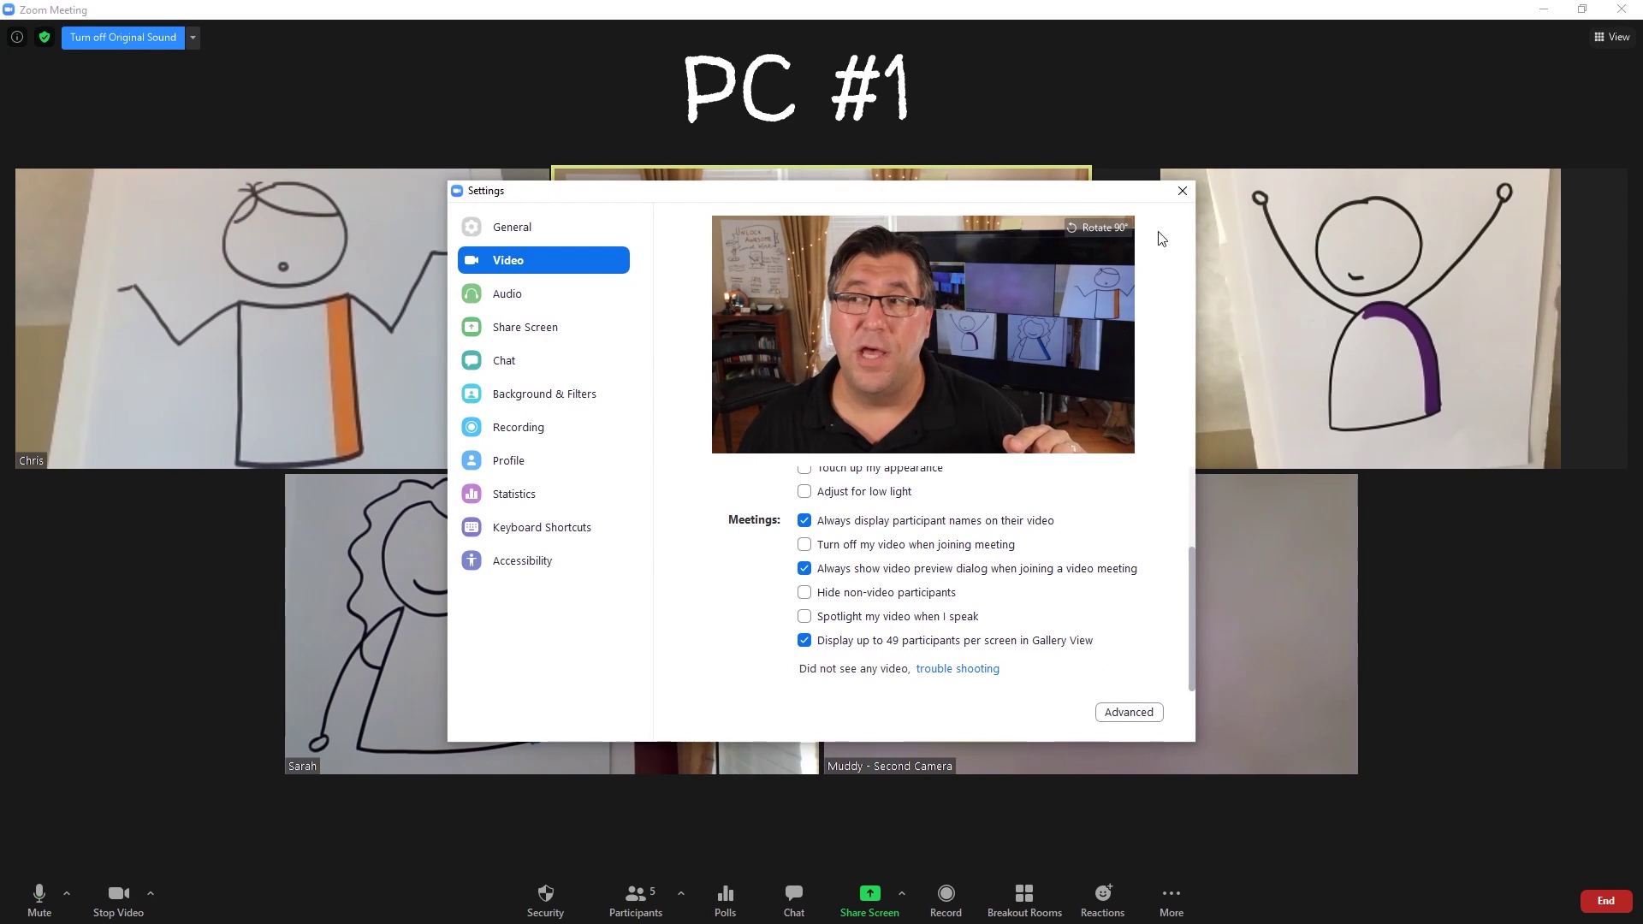
pyautogui.click(1182, 190)
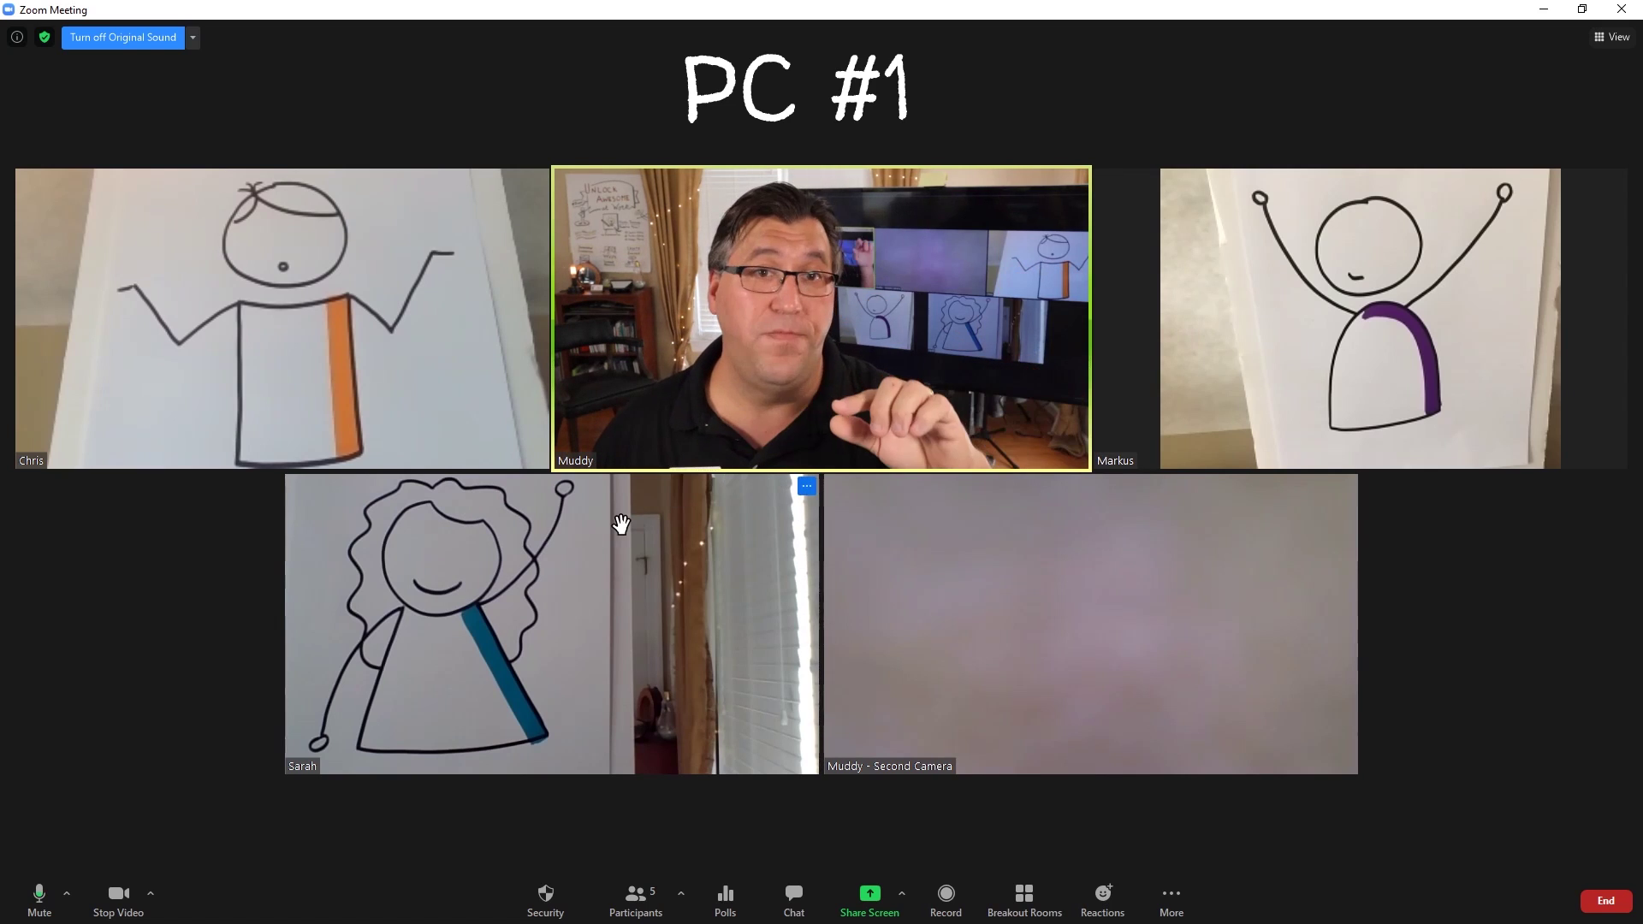
pyautogui.click(1601, 39)
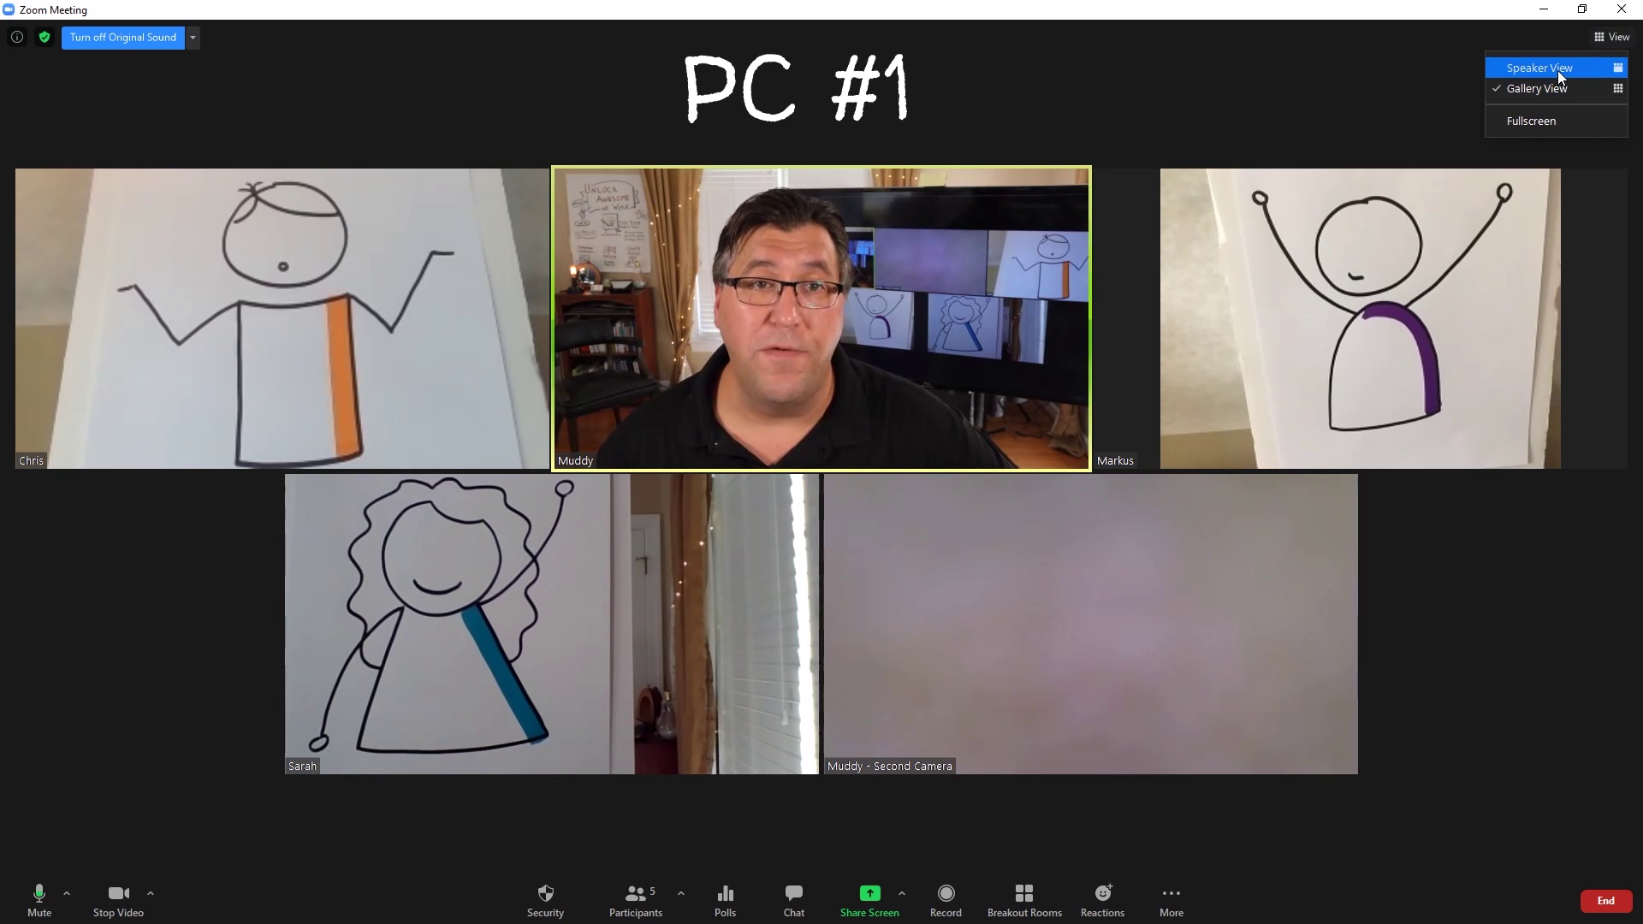
pyautogui.click(1200, 101)
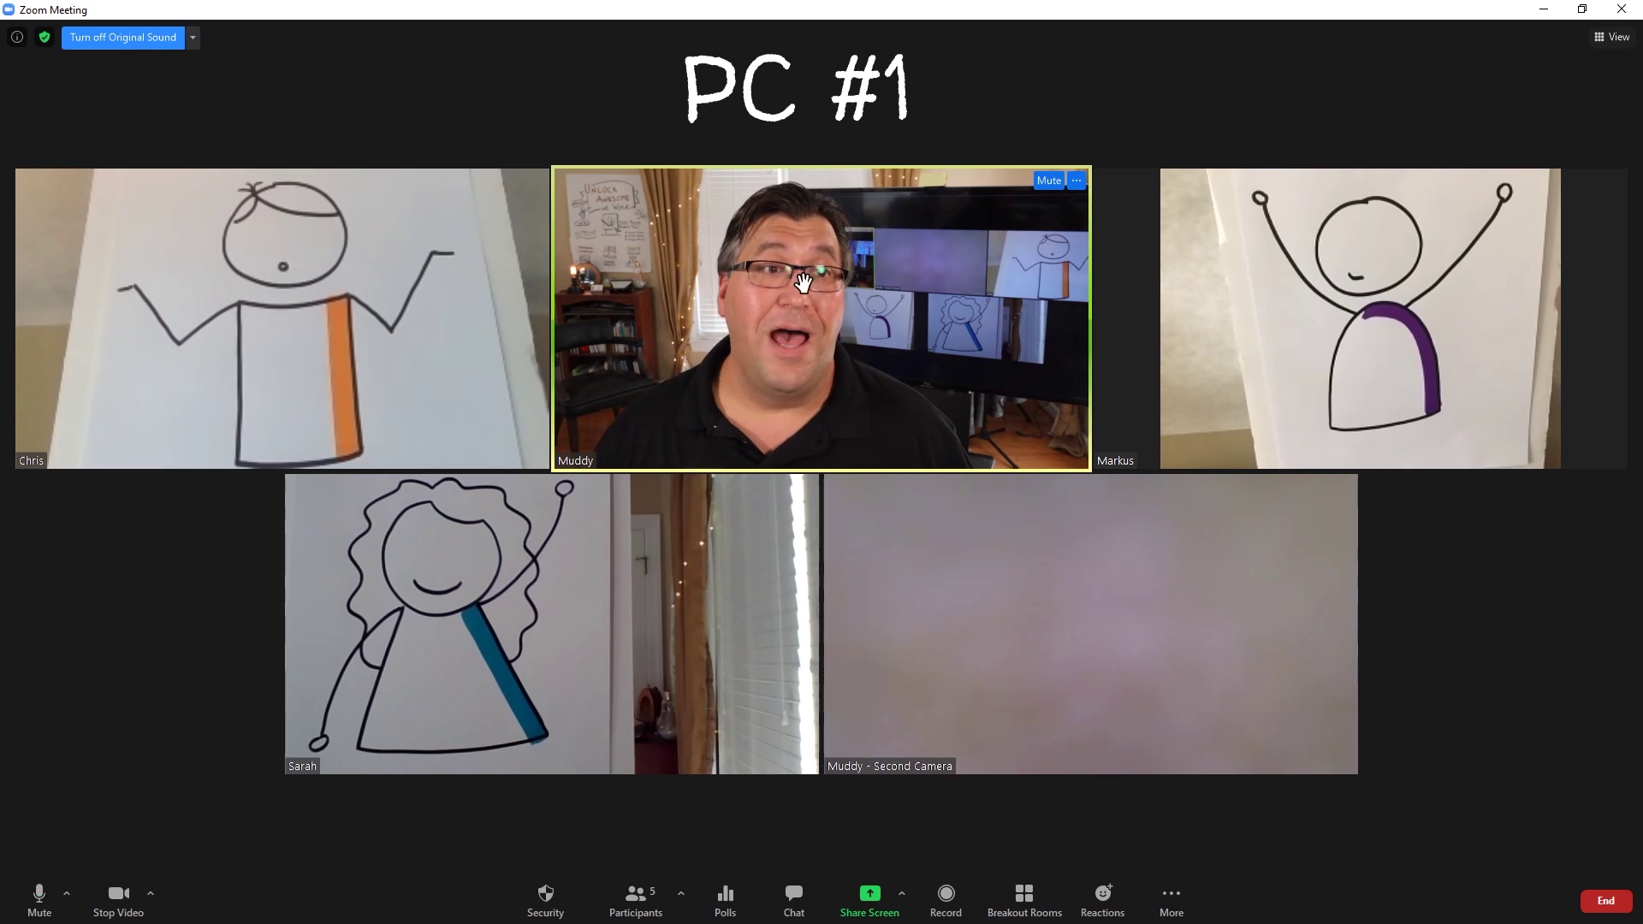
# Rearrange the gallery tiles into this order: teal-striped figure, host, purple-striped figure, second camera, orange-striped figure.
pyautogui.moveTo(802, 282); pyautogui.dragTo(226, 293)
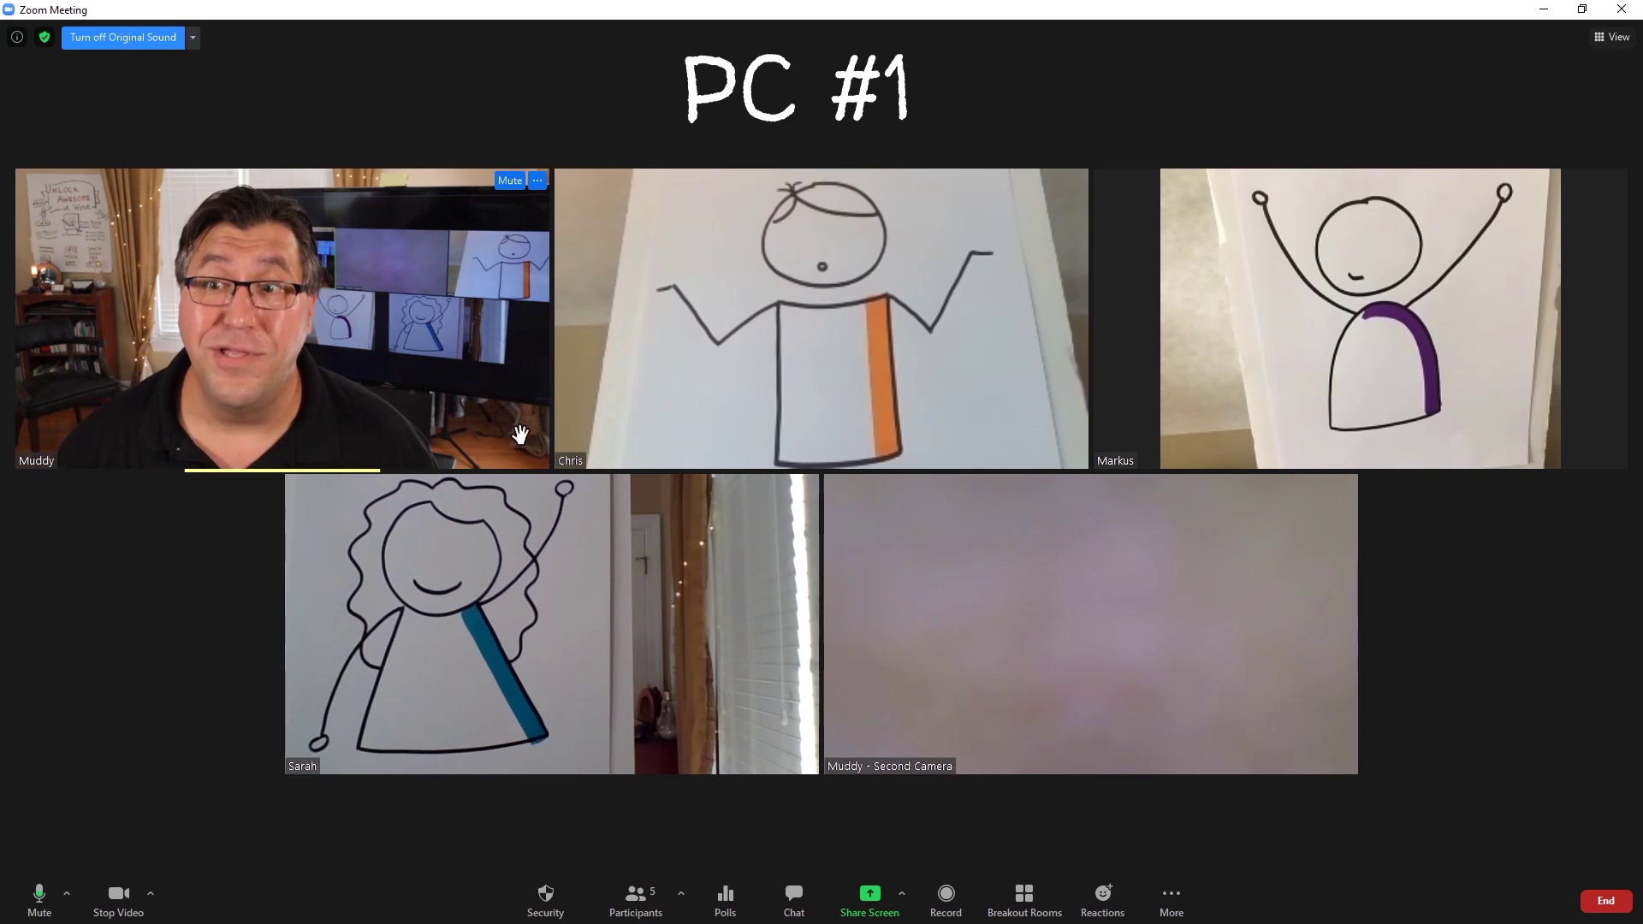
pyautogui.moveTo(433, 664); pyautogui.dragTo(663, 351)
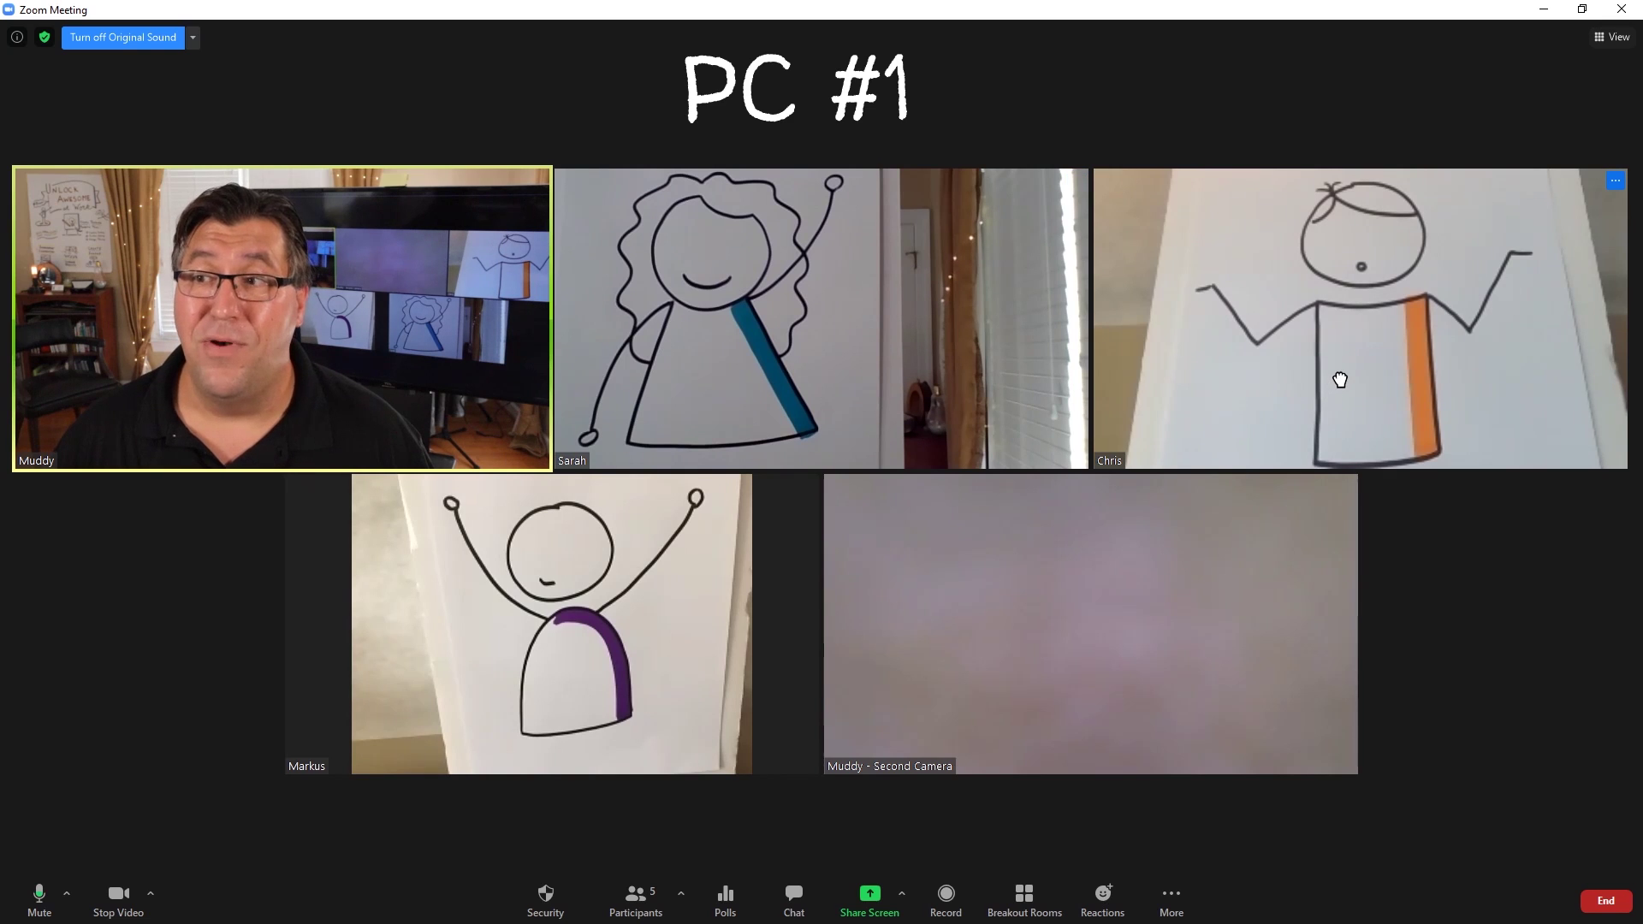
pyautogui.moveTo(1340, 380); pyautogui.dragTo(1089, 700)
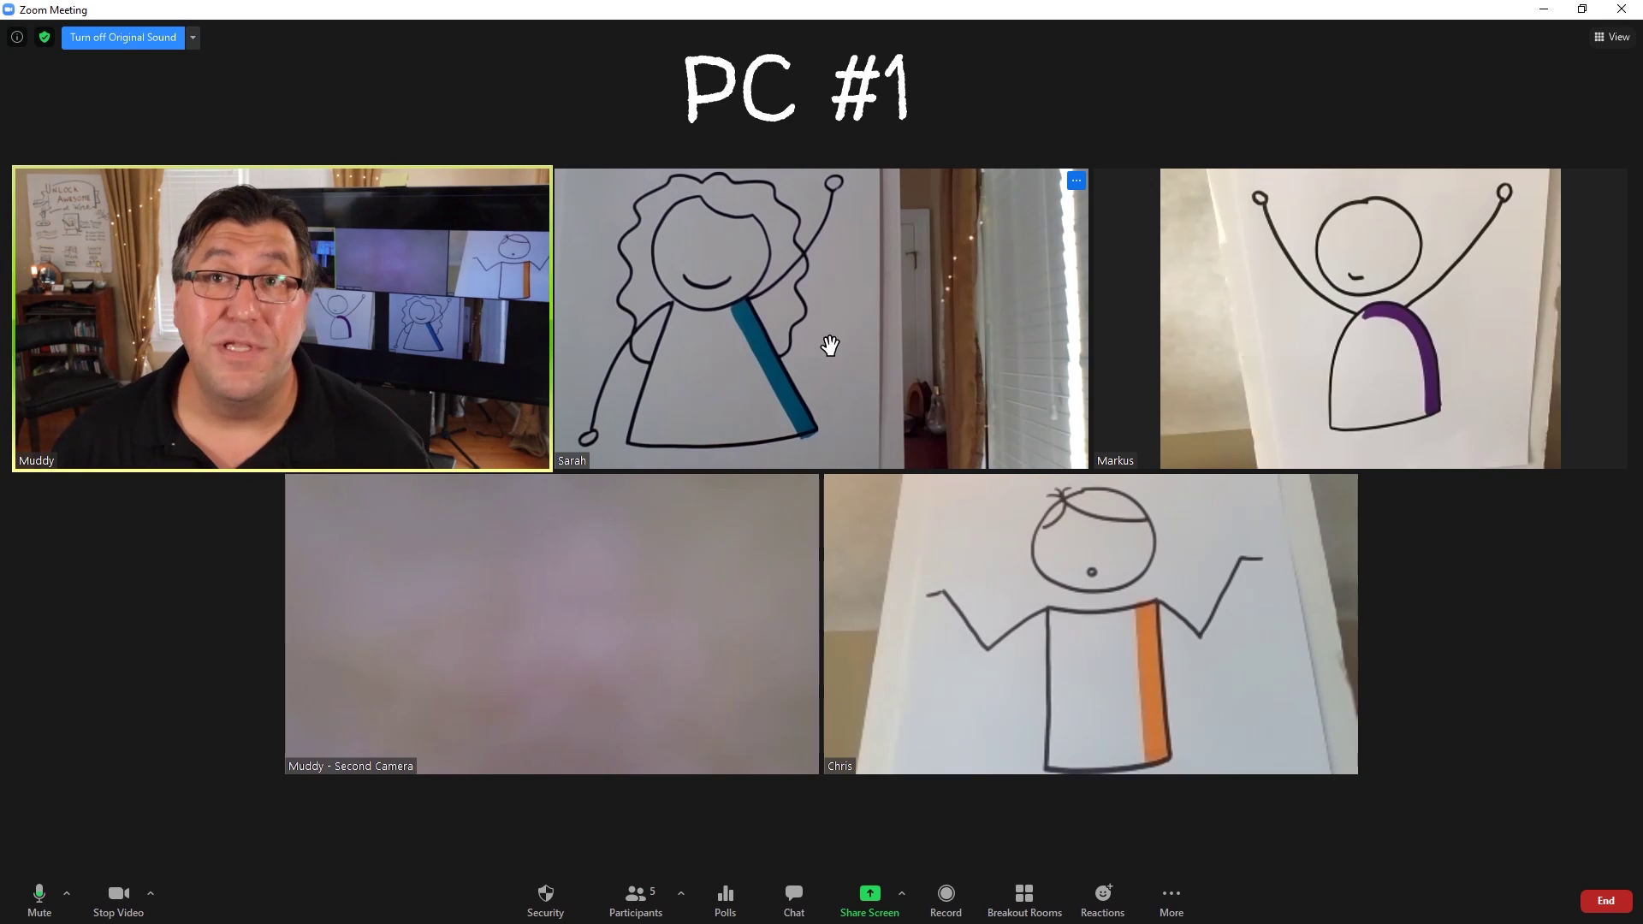
pyautogui.moveTo(295, 337); pyautogui.dragTo(856, 341)
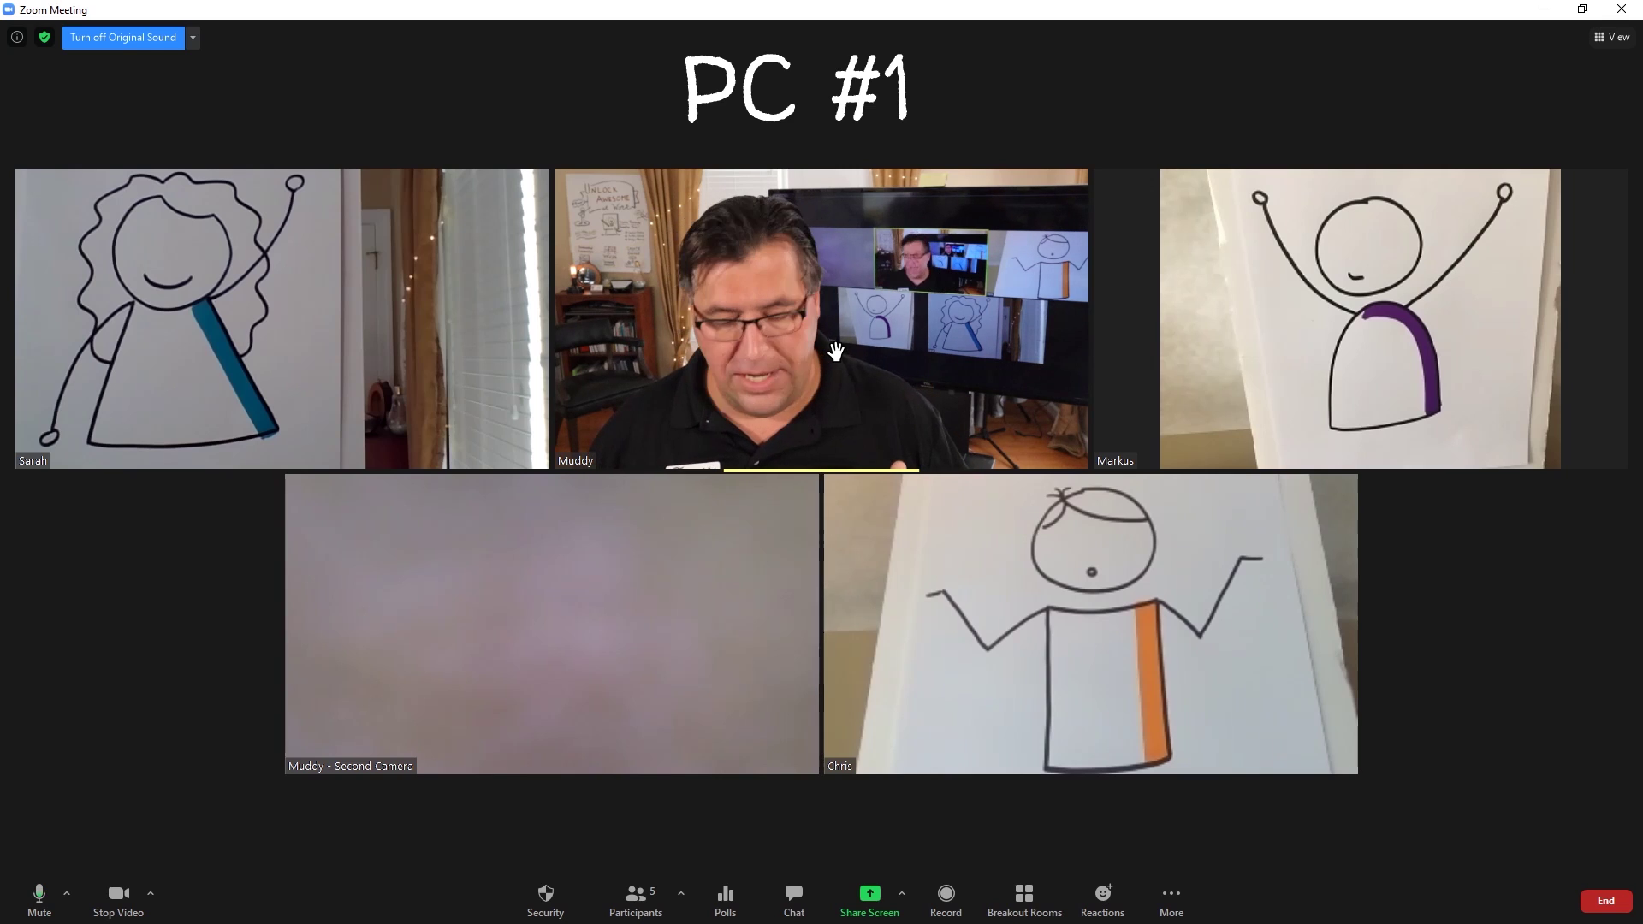
# Move the host's tile to the first gallery slot and swap the orange-striped figure's tile with the second camera's.
pyautogui.moveTo(990, 313)
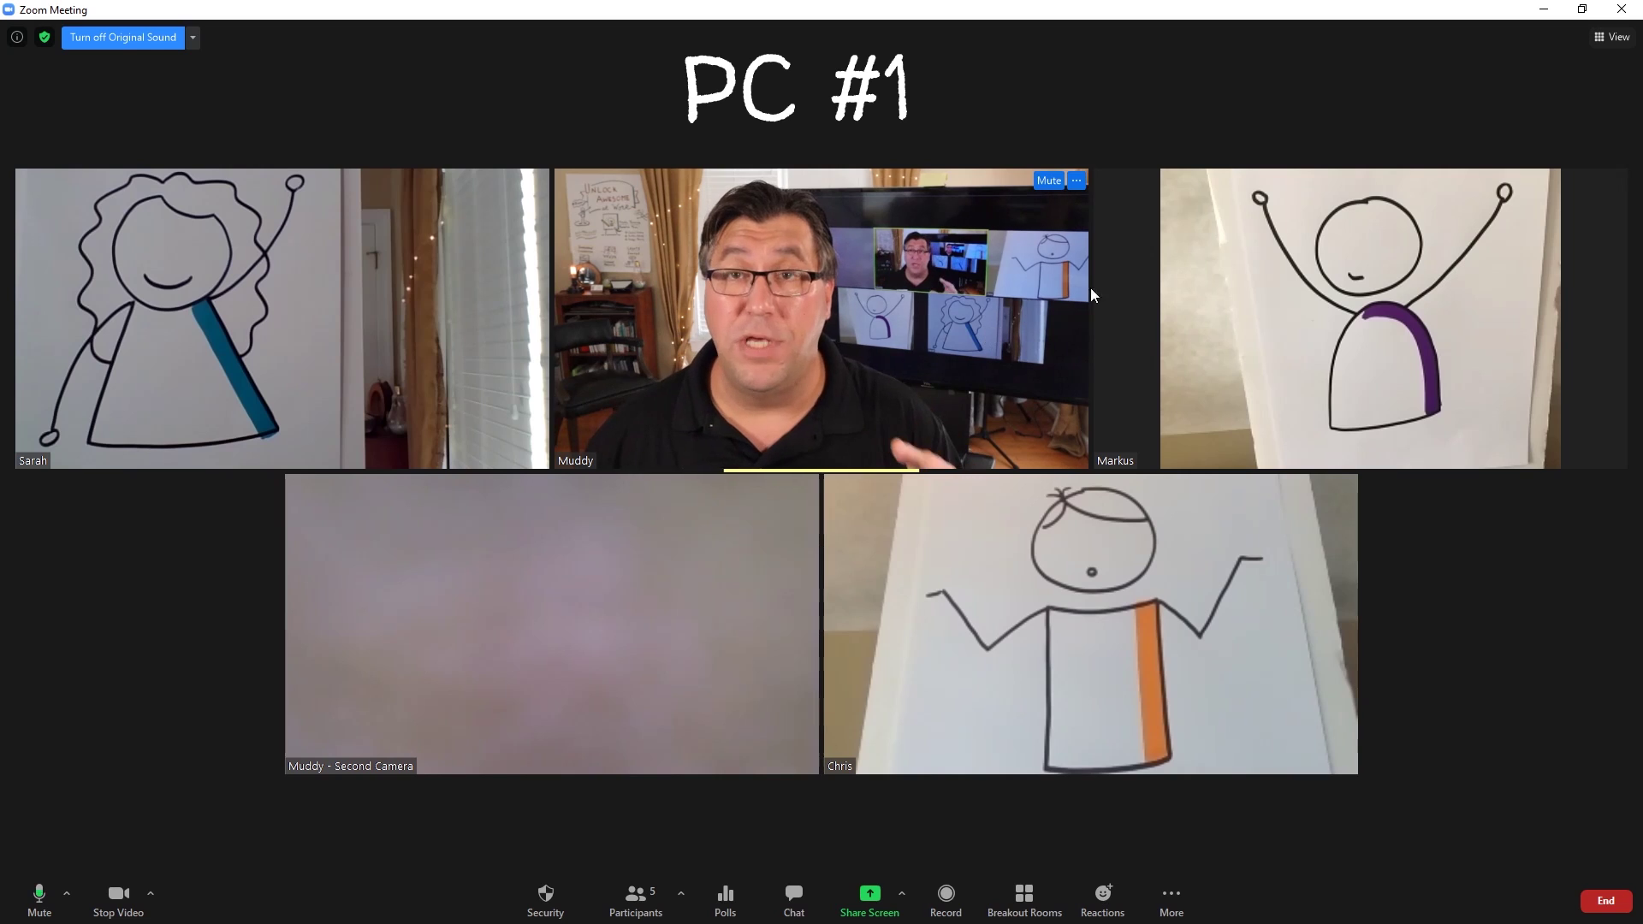
pyautogui.click(1608, 41)
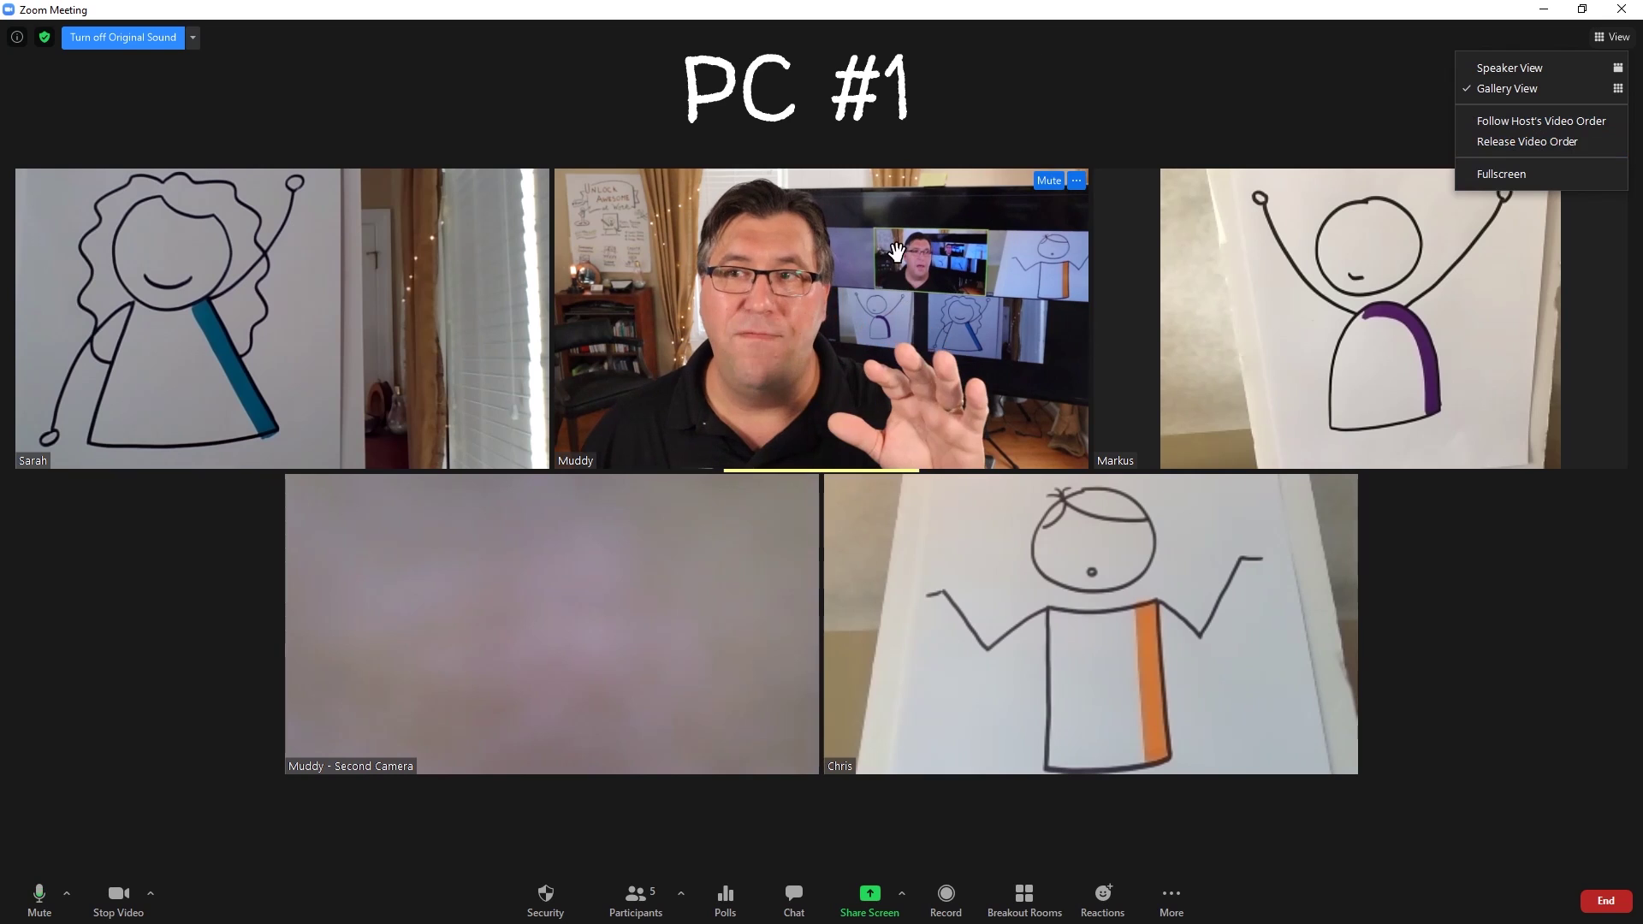
pyautogui.moveTo(821, 318); pyautogui.dragTo(296, 315)
pyautogui.moveTo(373, 270); pyautogui.dragTo(368, 272)
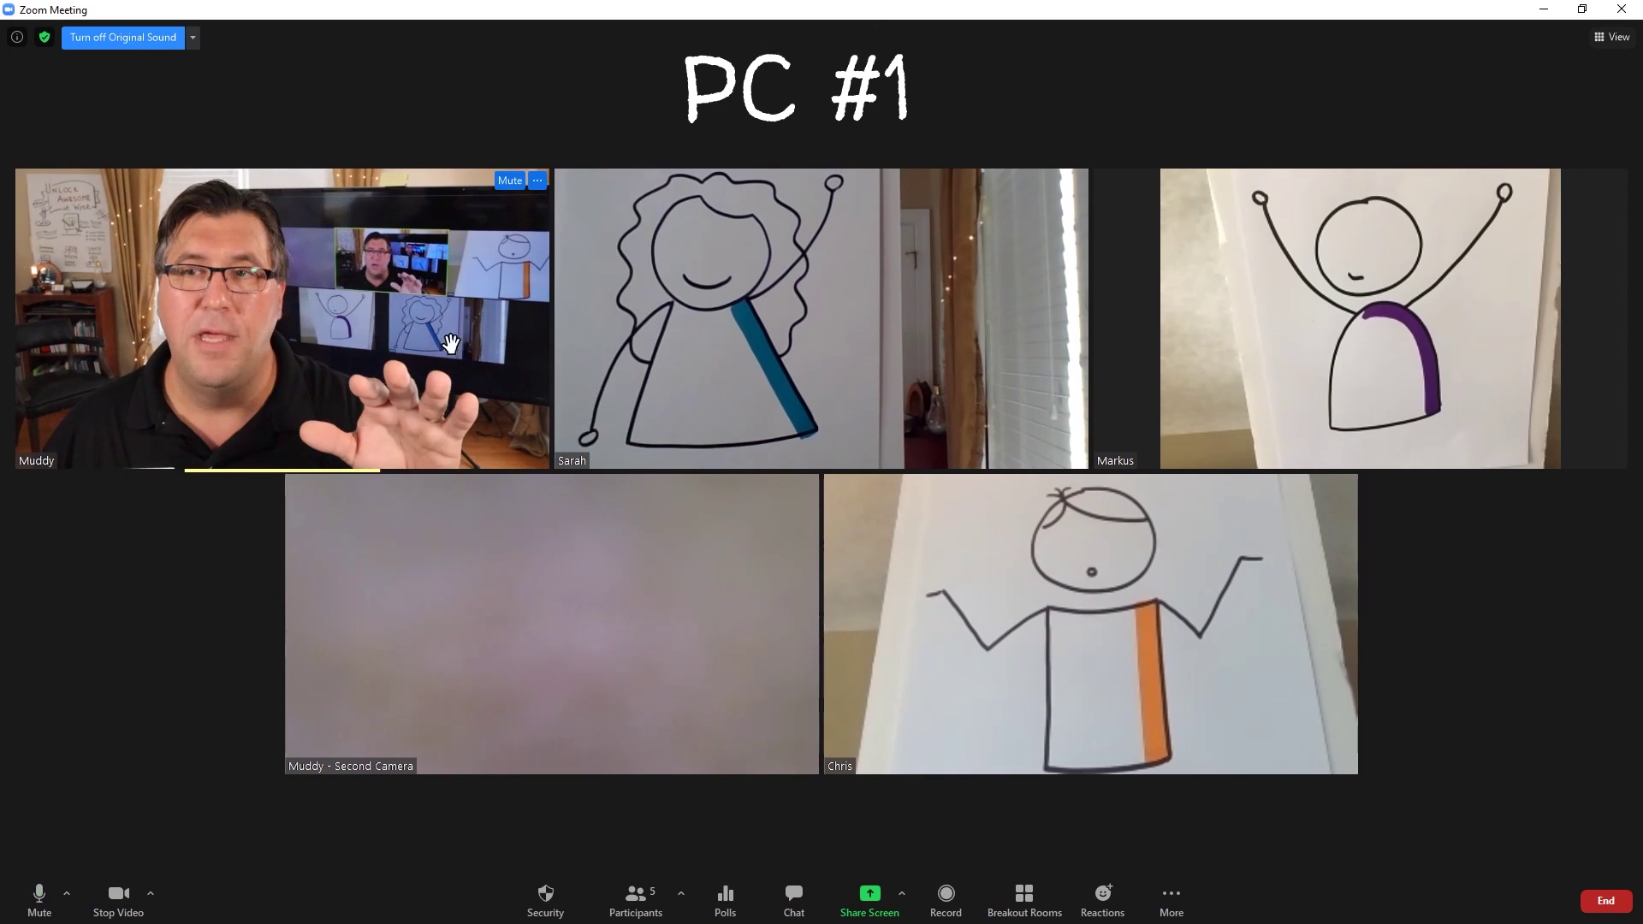
pyautogui.moveTo(587, 557); pyautogui.dragTo(1389, 553)
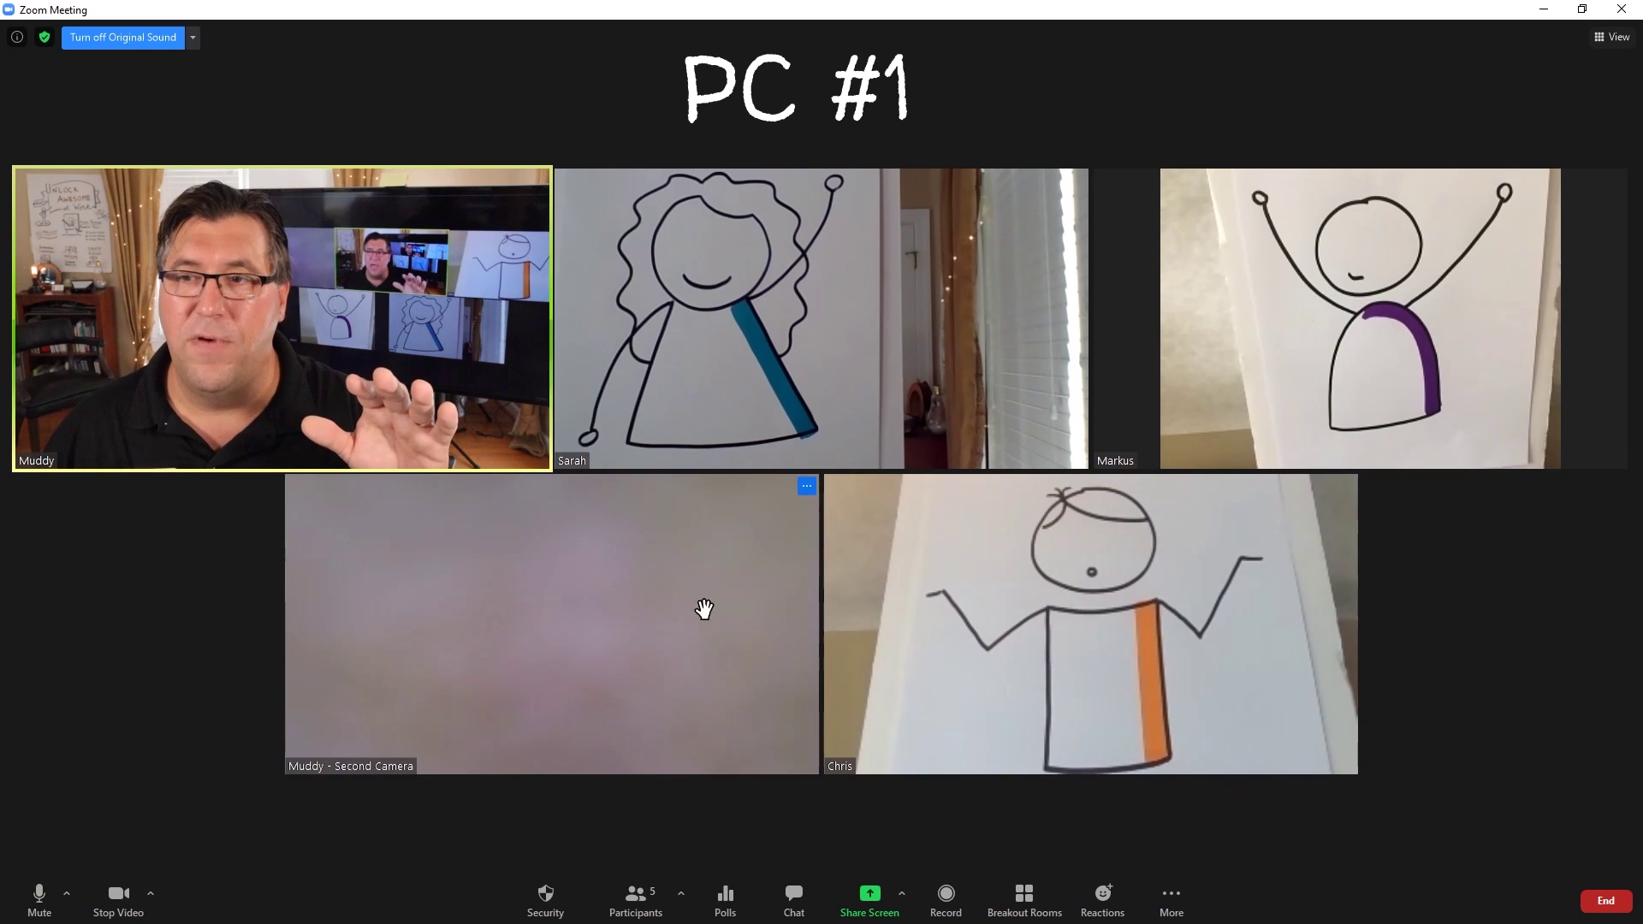
pyautogui.moveTo(1054, 611); pyautogui.dragTo(385, 603)
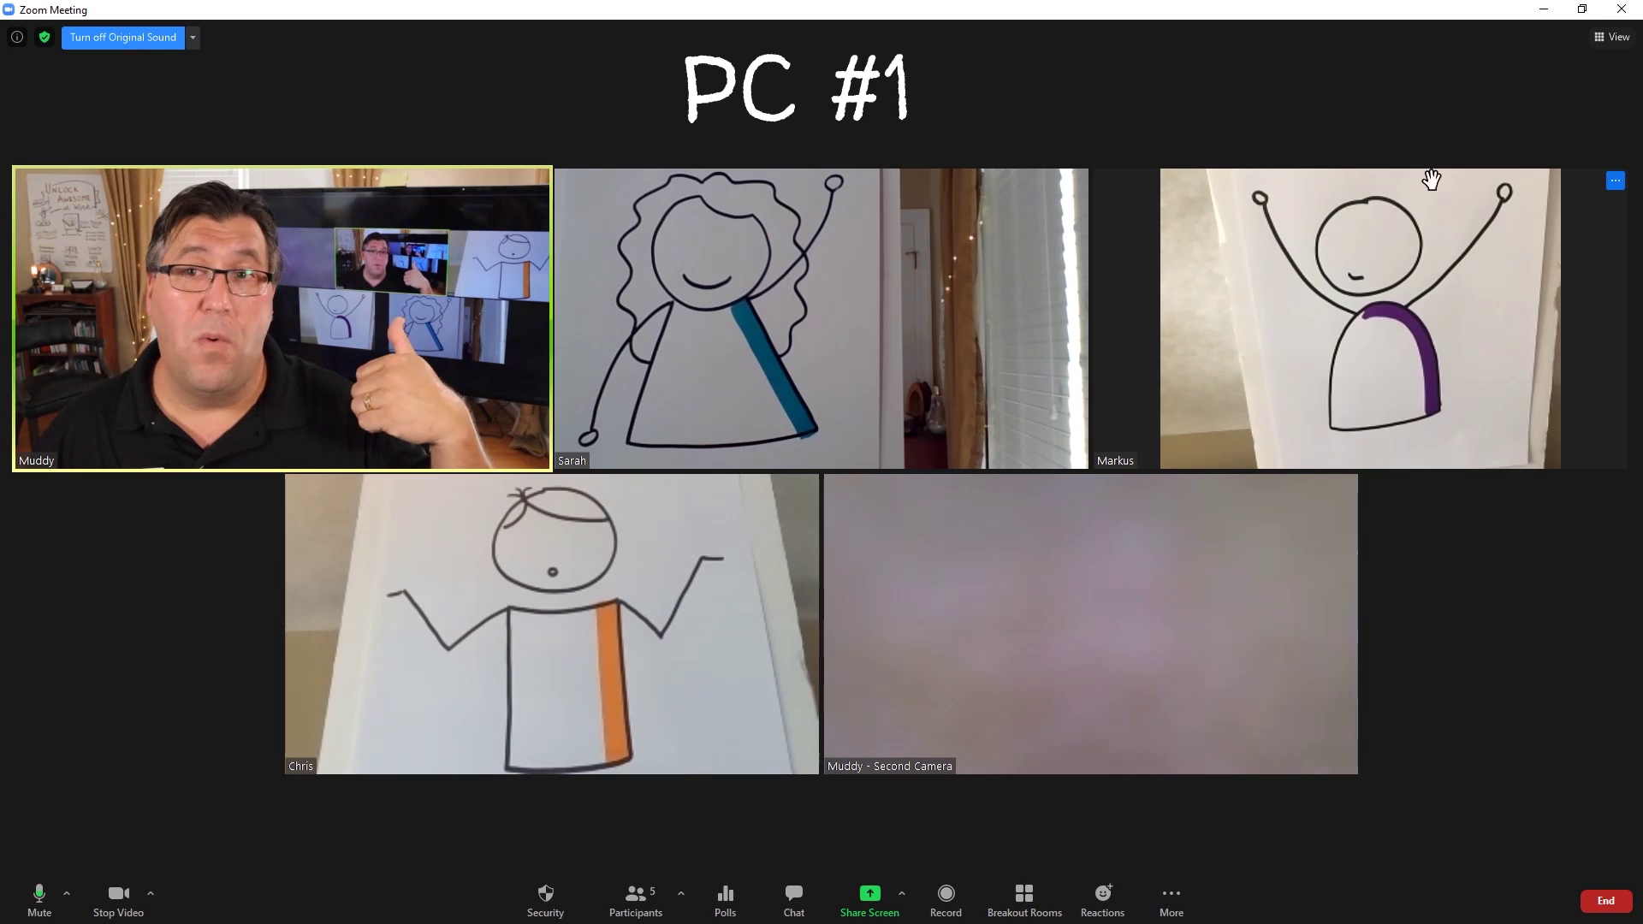
# Turn on Follow Host's Video Order for the meeting and check that the option is selected.
pyautogui.click(1630, 40)
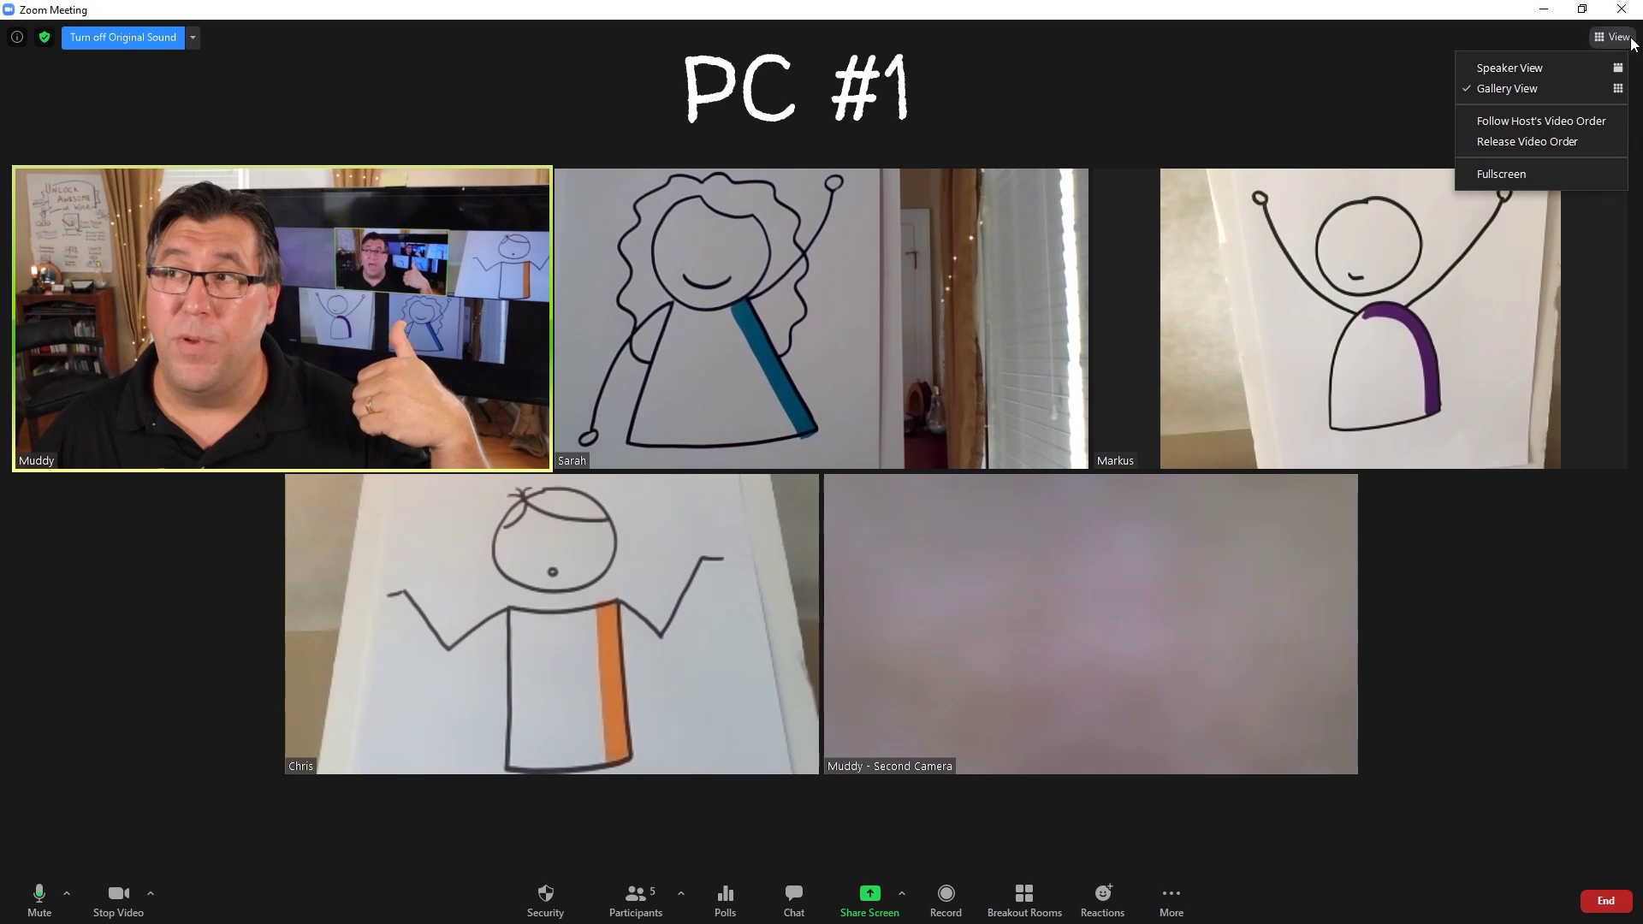
pyautogui.click(1553, 129)
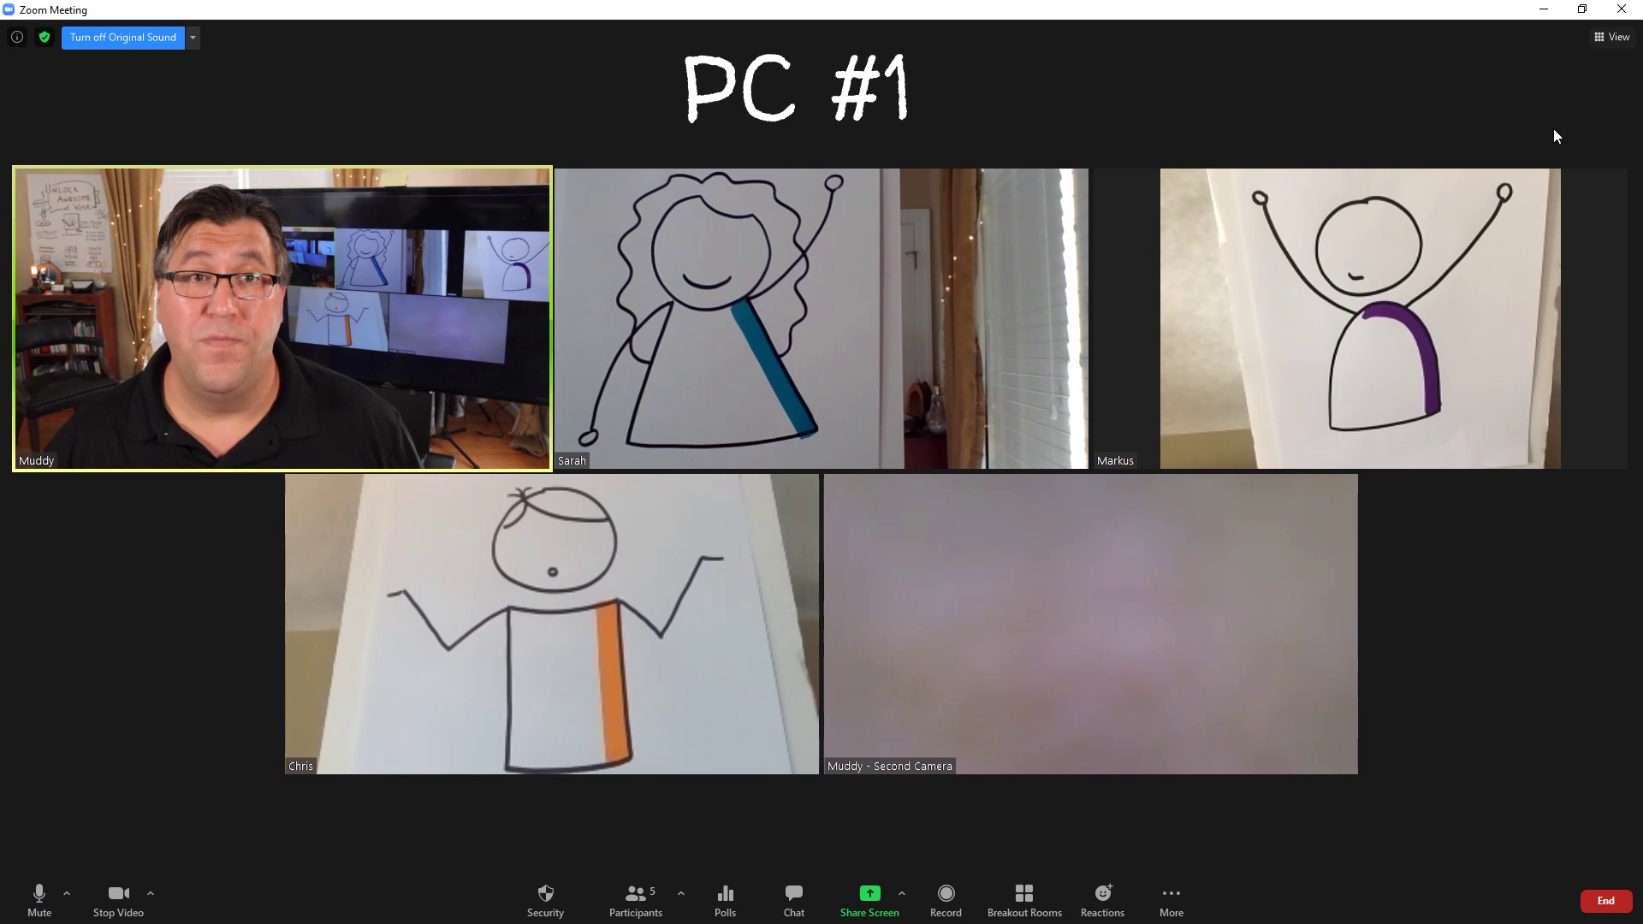
pyautogui.click(1614, 42)
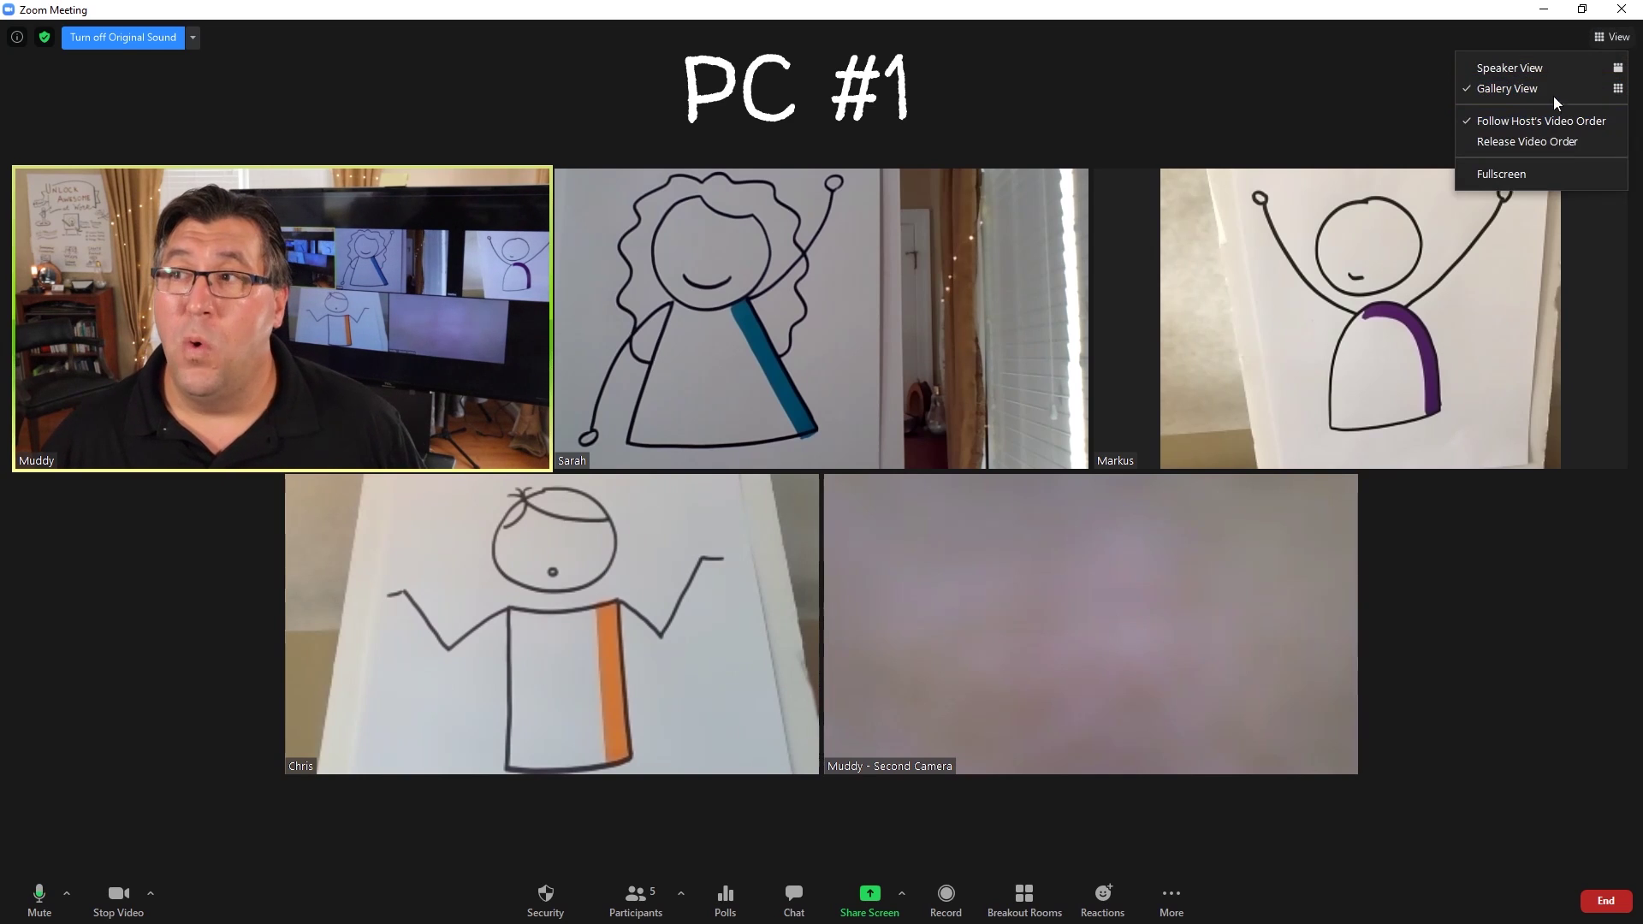
pyautogui.click(1143, 126)
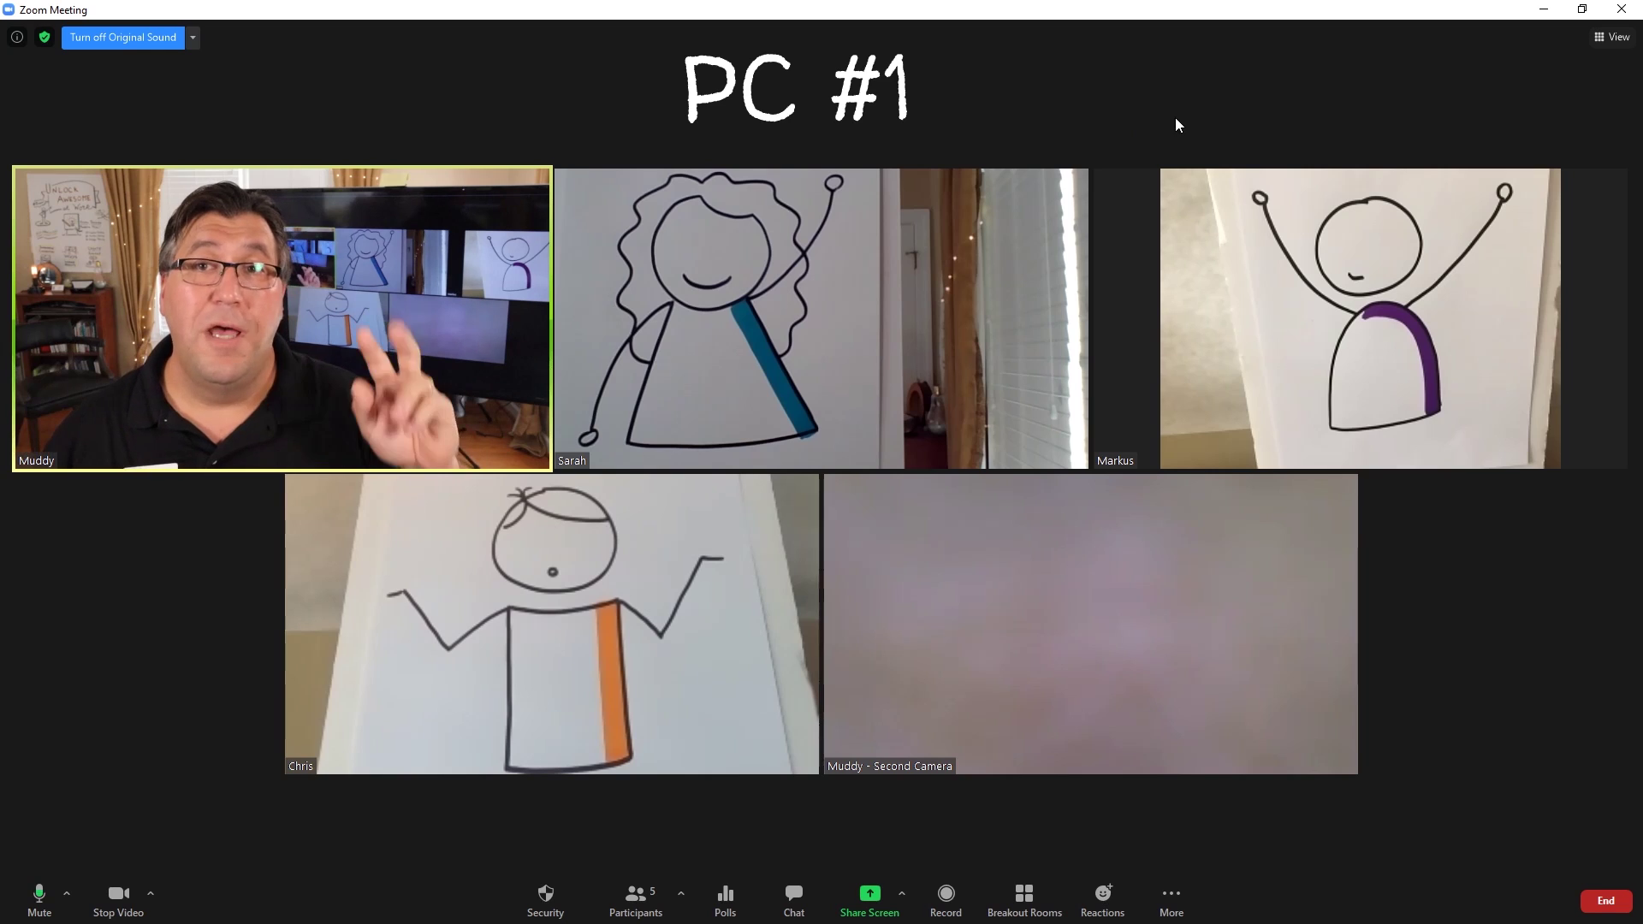
# Turn off Follow Host's Video Order and release the custom video order.
pyautogui.click(1608, 41)
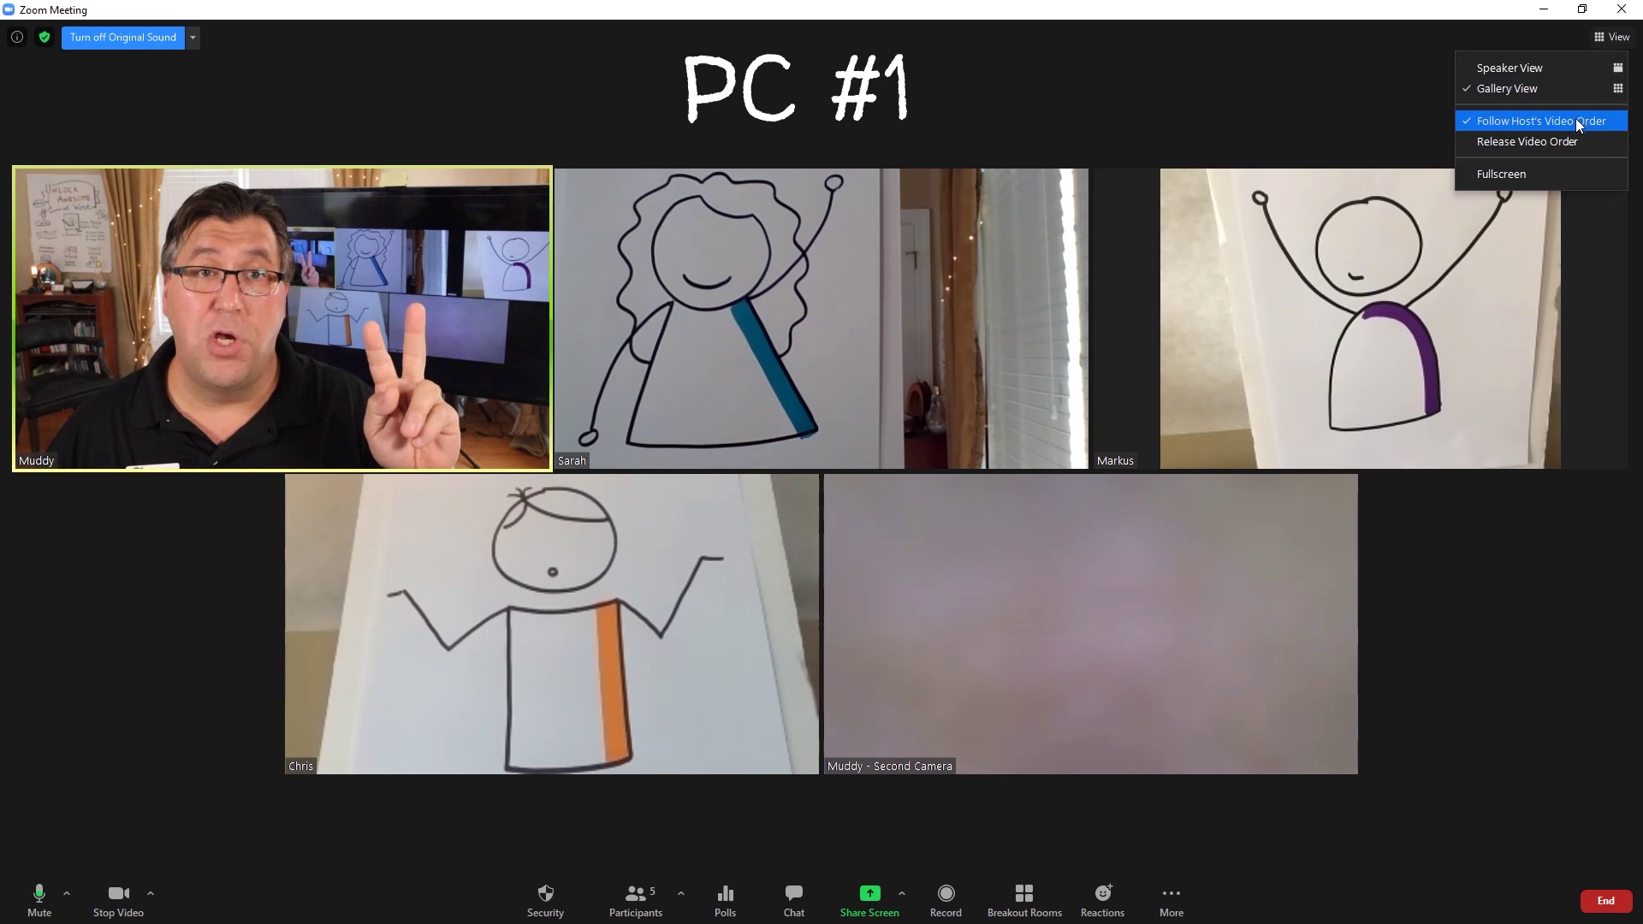
pyautogui.click(1492, 124)
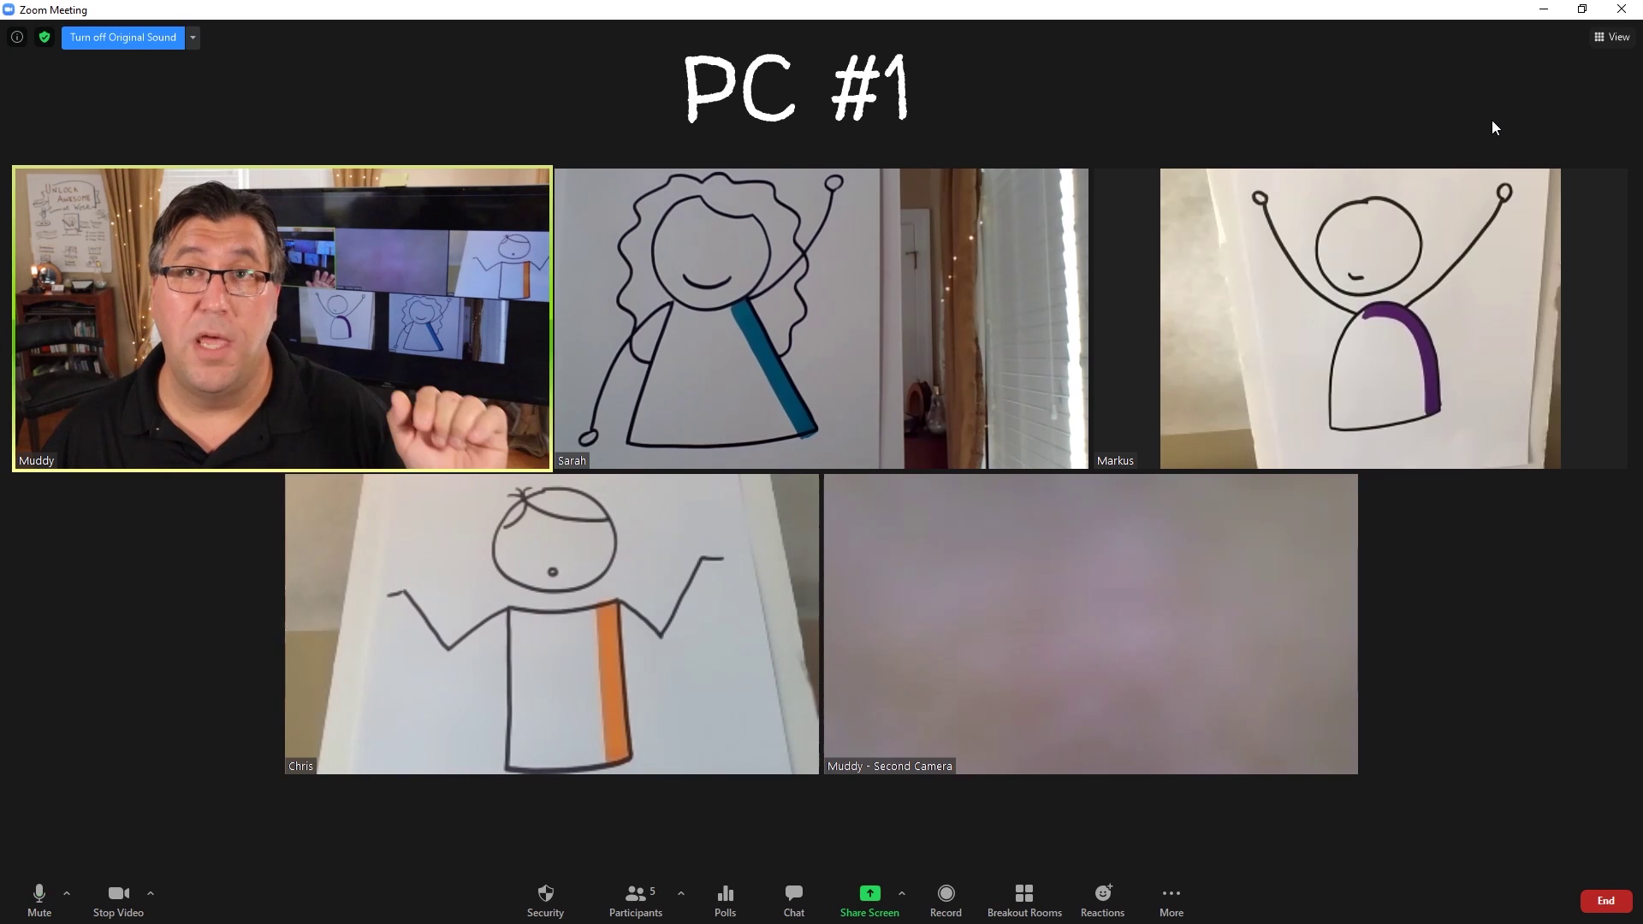
pyautogui.click(1611, 40)
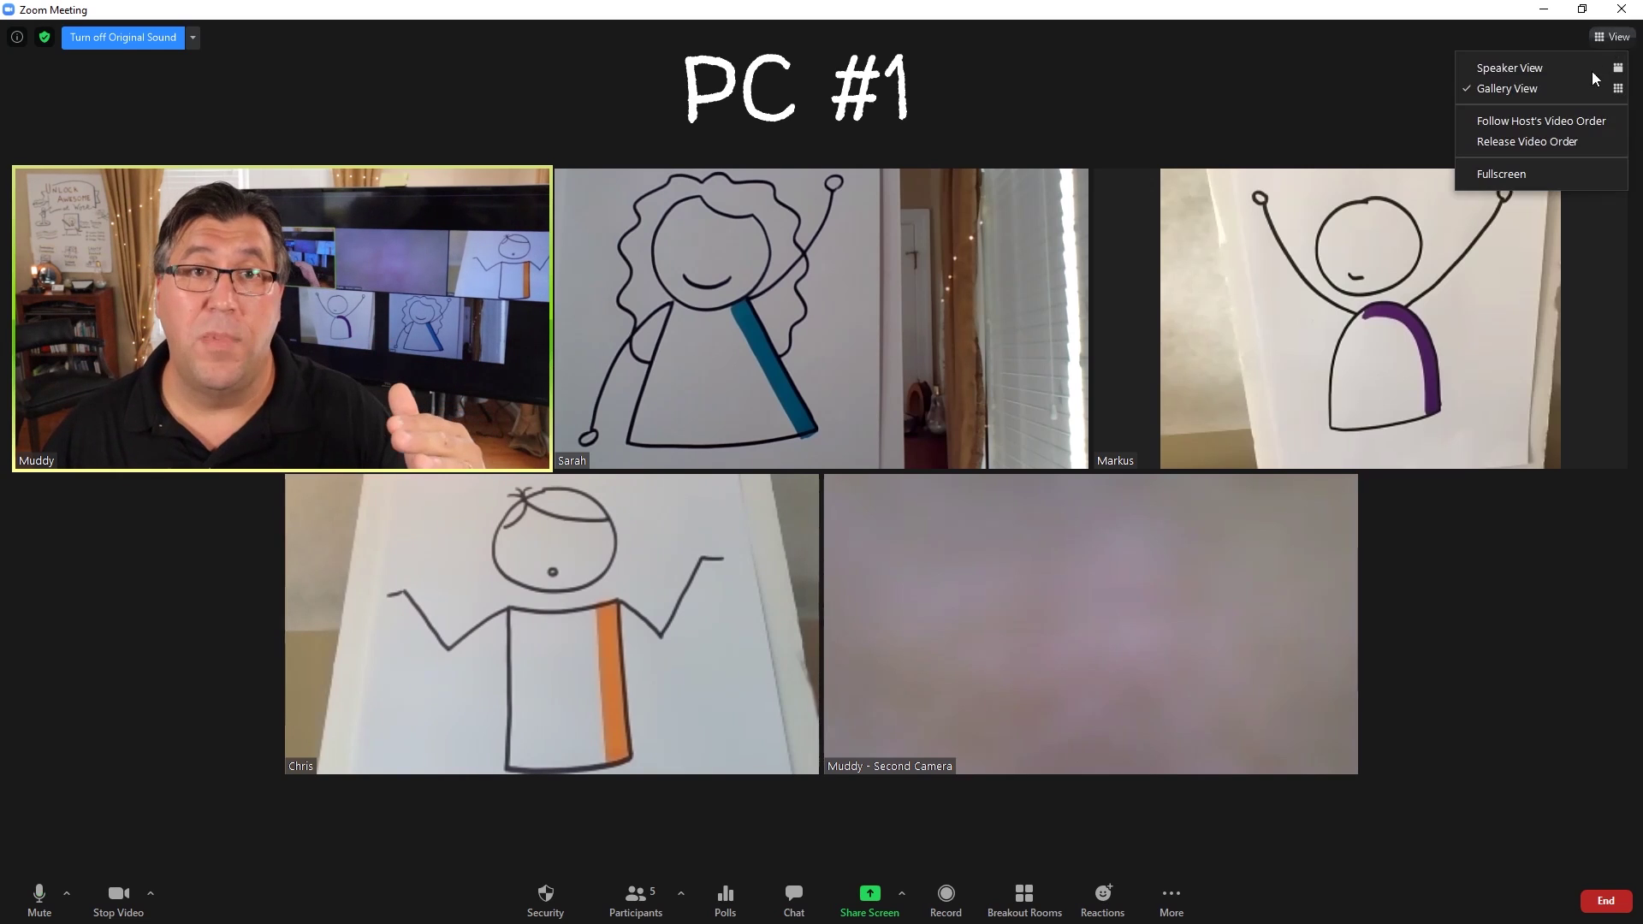
pyautogui.click(1550, 147)
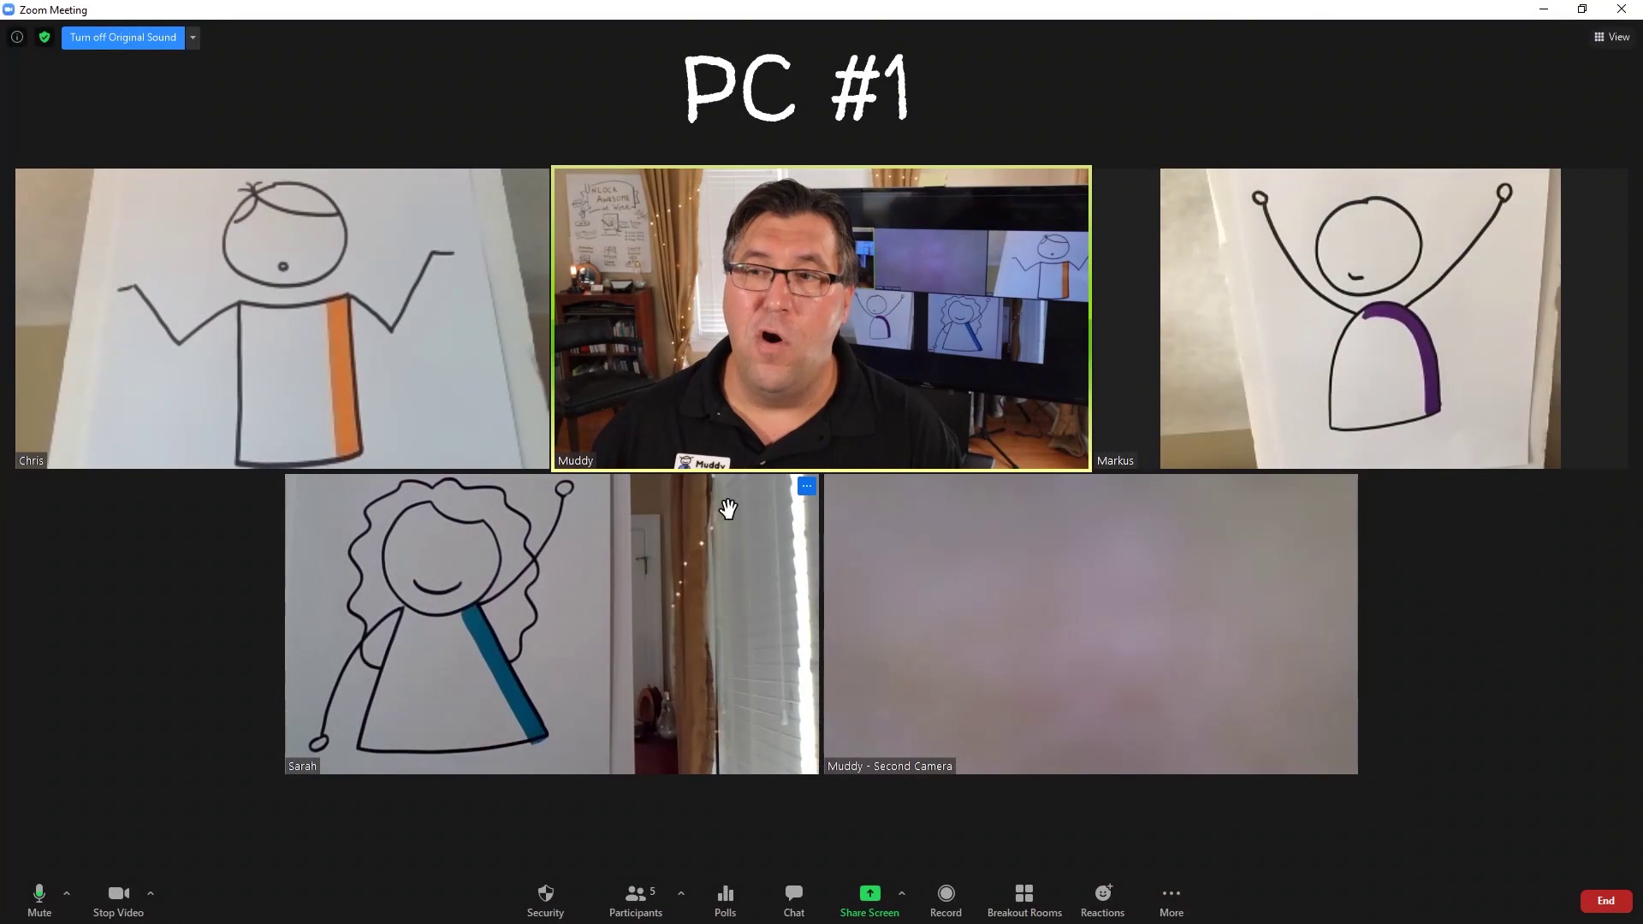
# Pin the teal-striped figure's video to the first screen and unpin it, ending in gallery view.
pyautogui.click(806, 487)
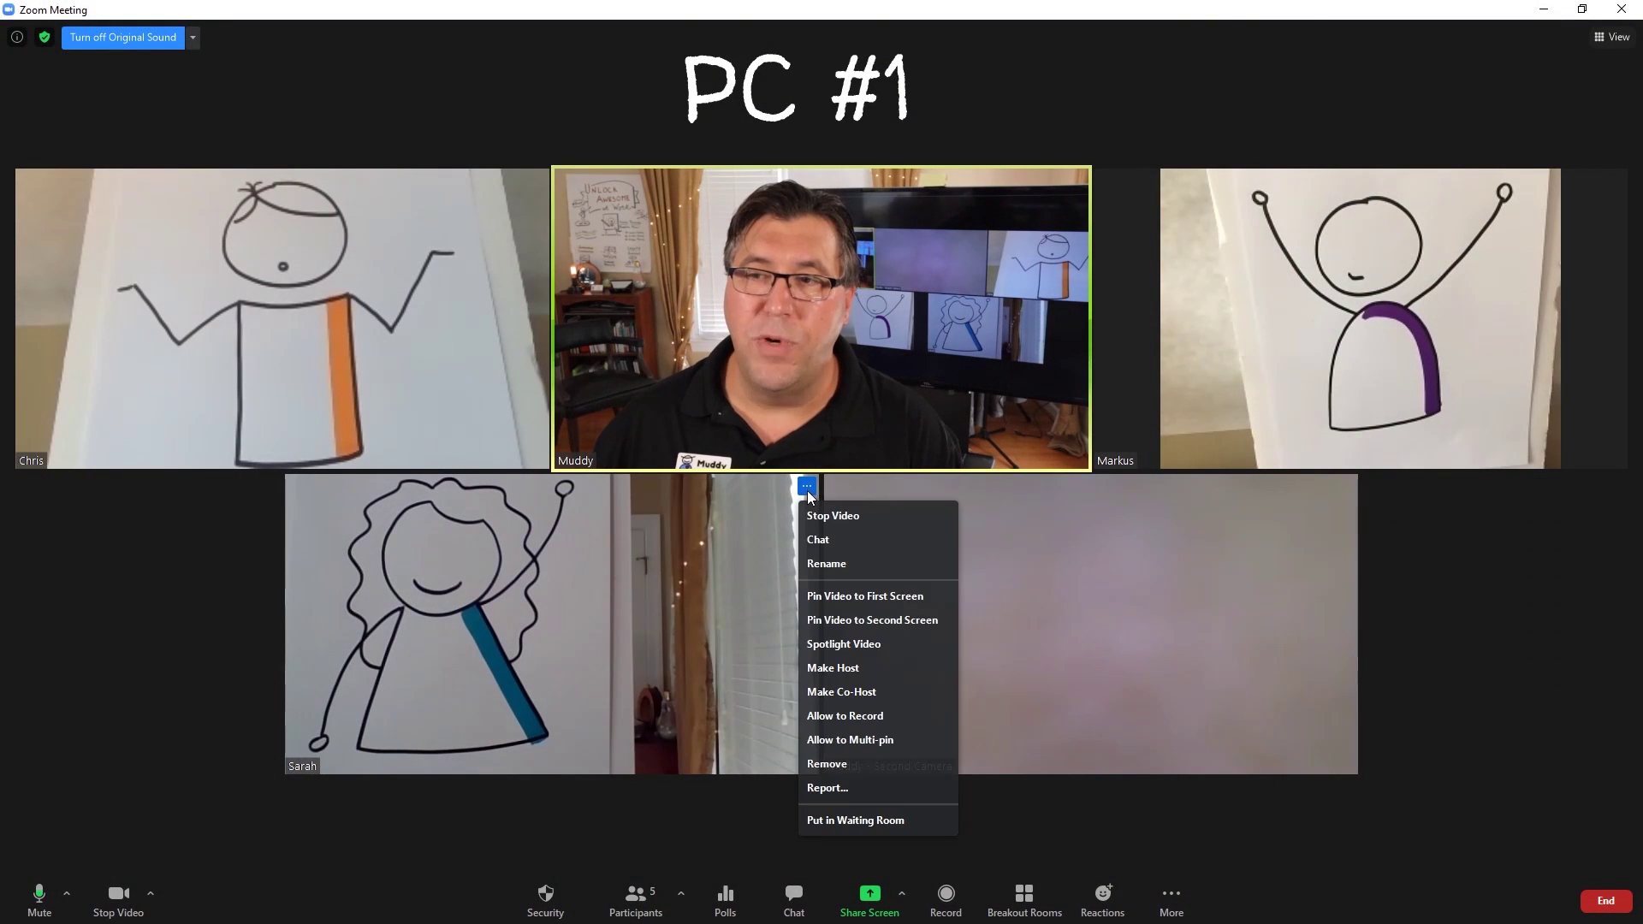
pyautogui.click(842, 594)
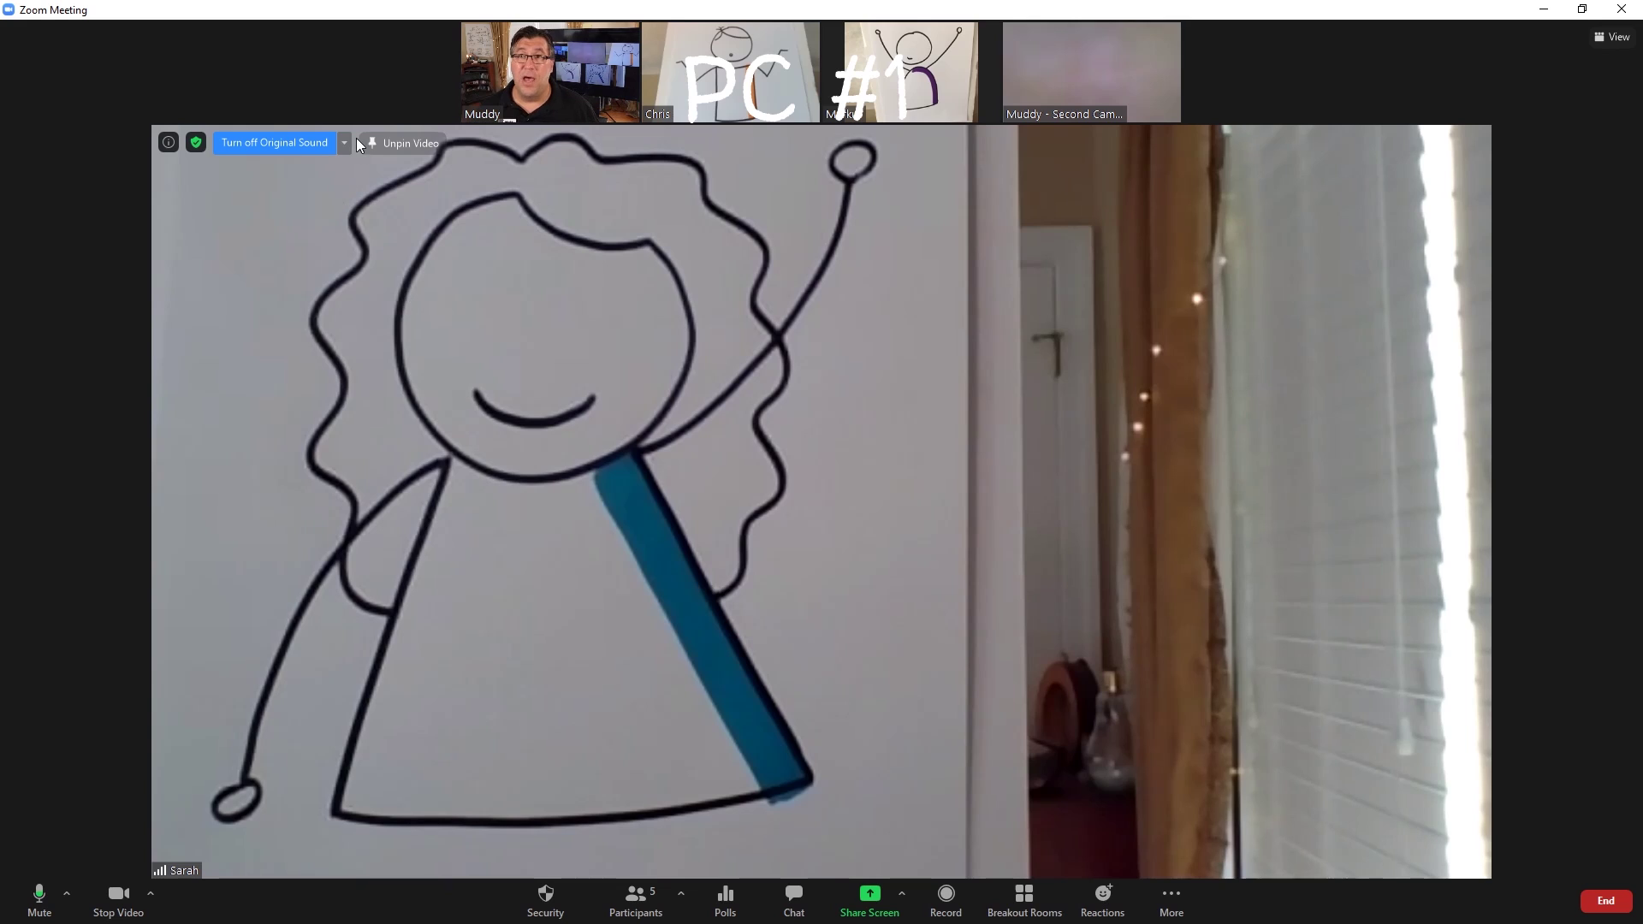
pyautogui.click(408, 139)
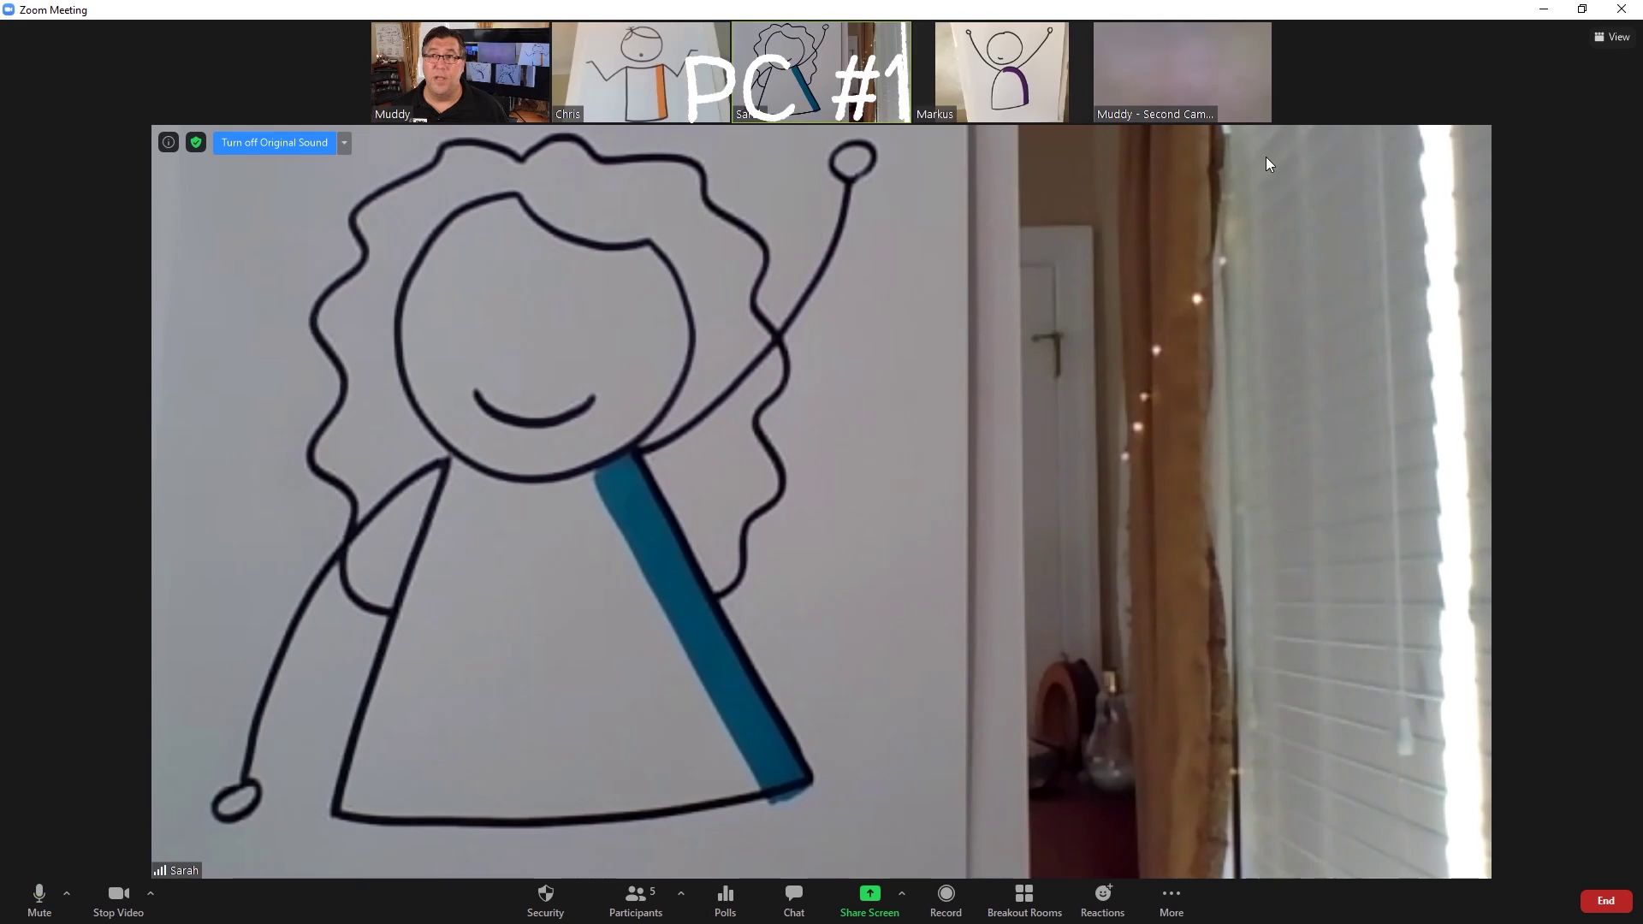
pyautogui.click(1612, 37)
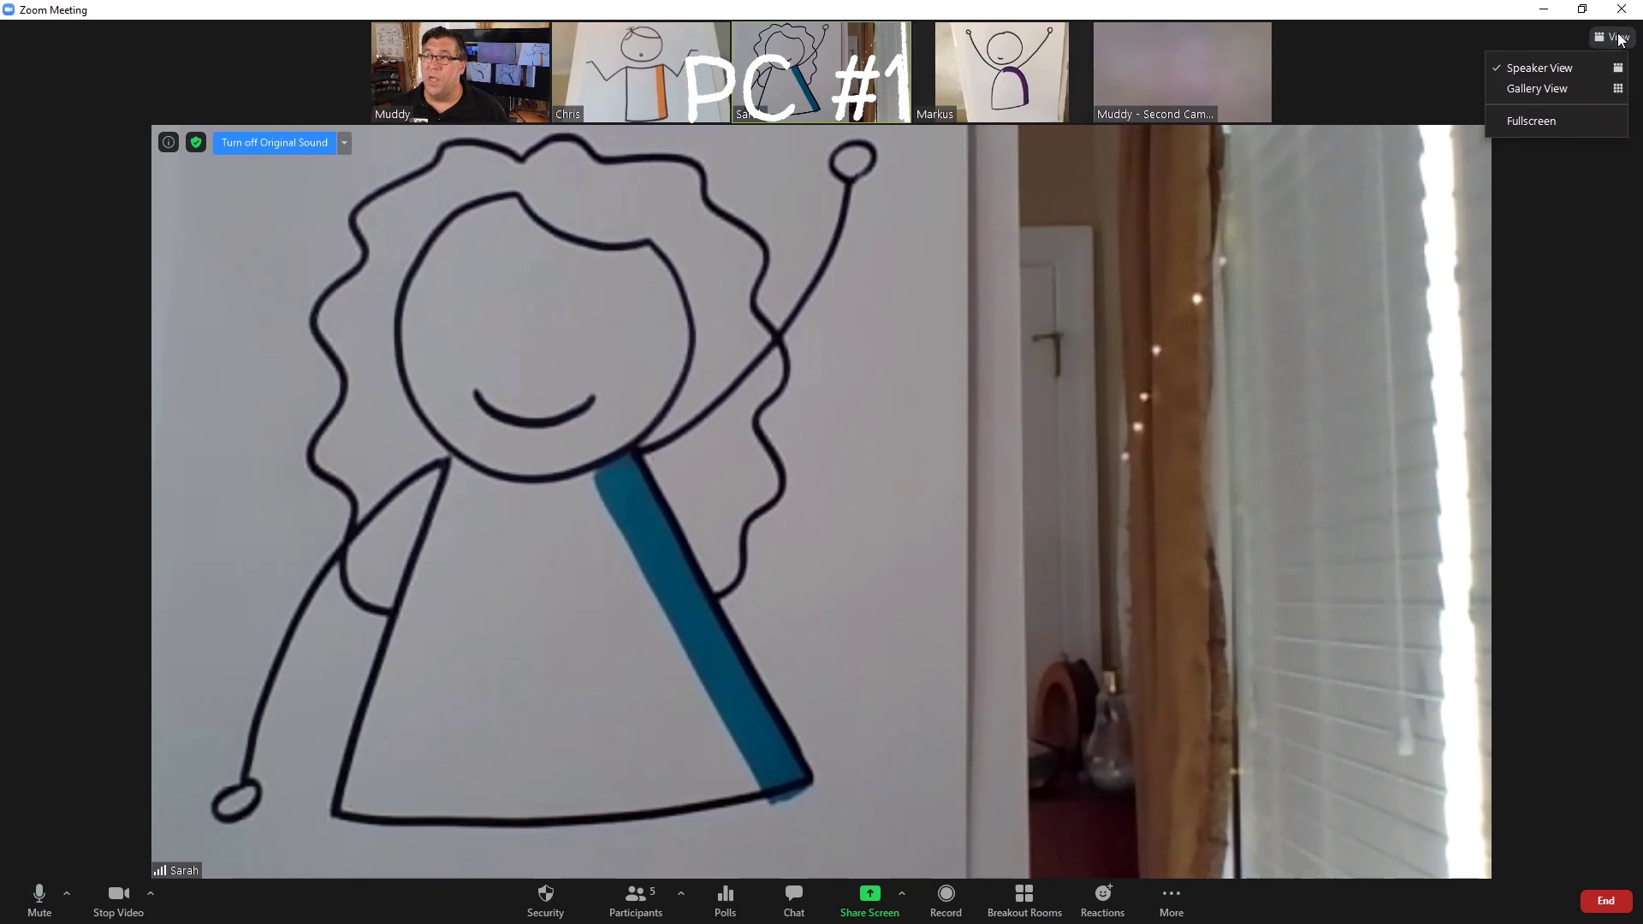
pyautogui.click(1565, 87)
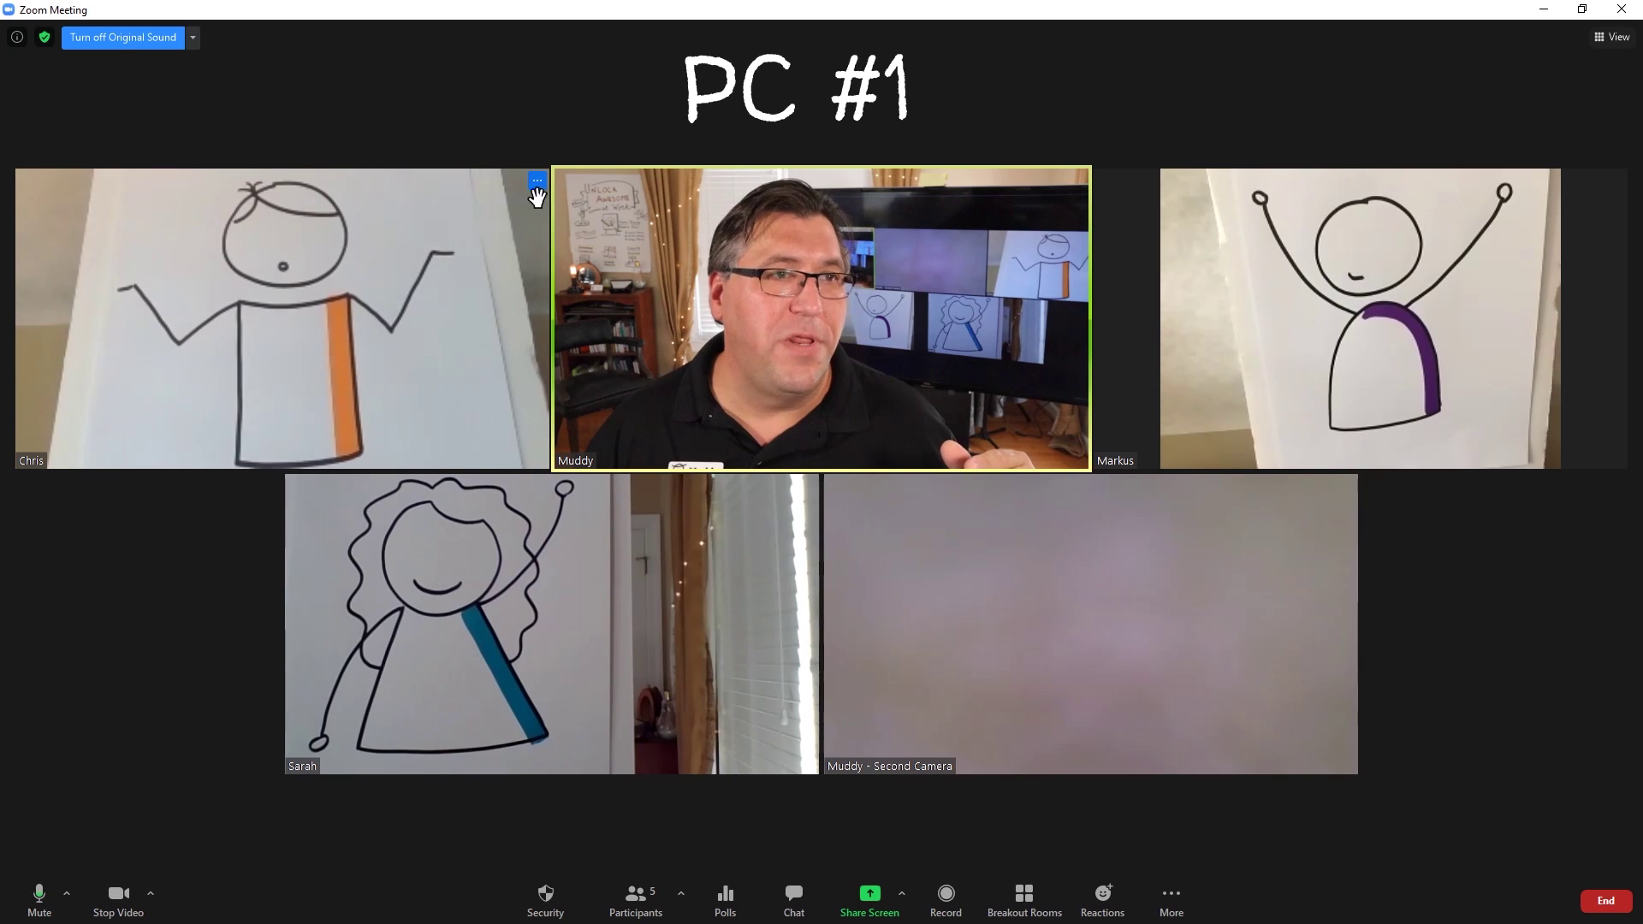
# Spotlight the orange-striped figure's video, the purple-striped figure's video and the host's own video.
pyautogui.click(537, 181)
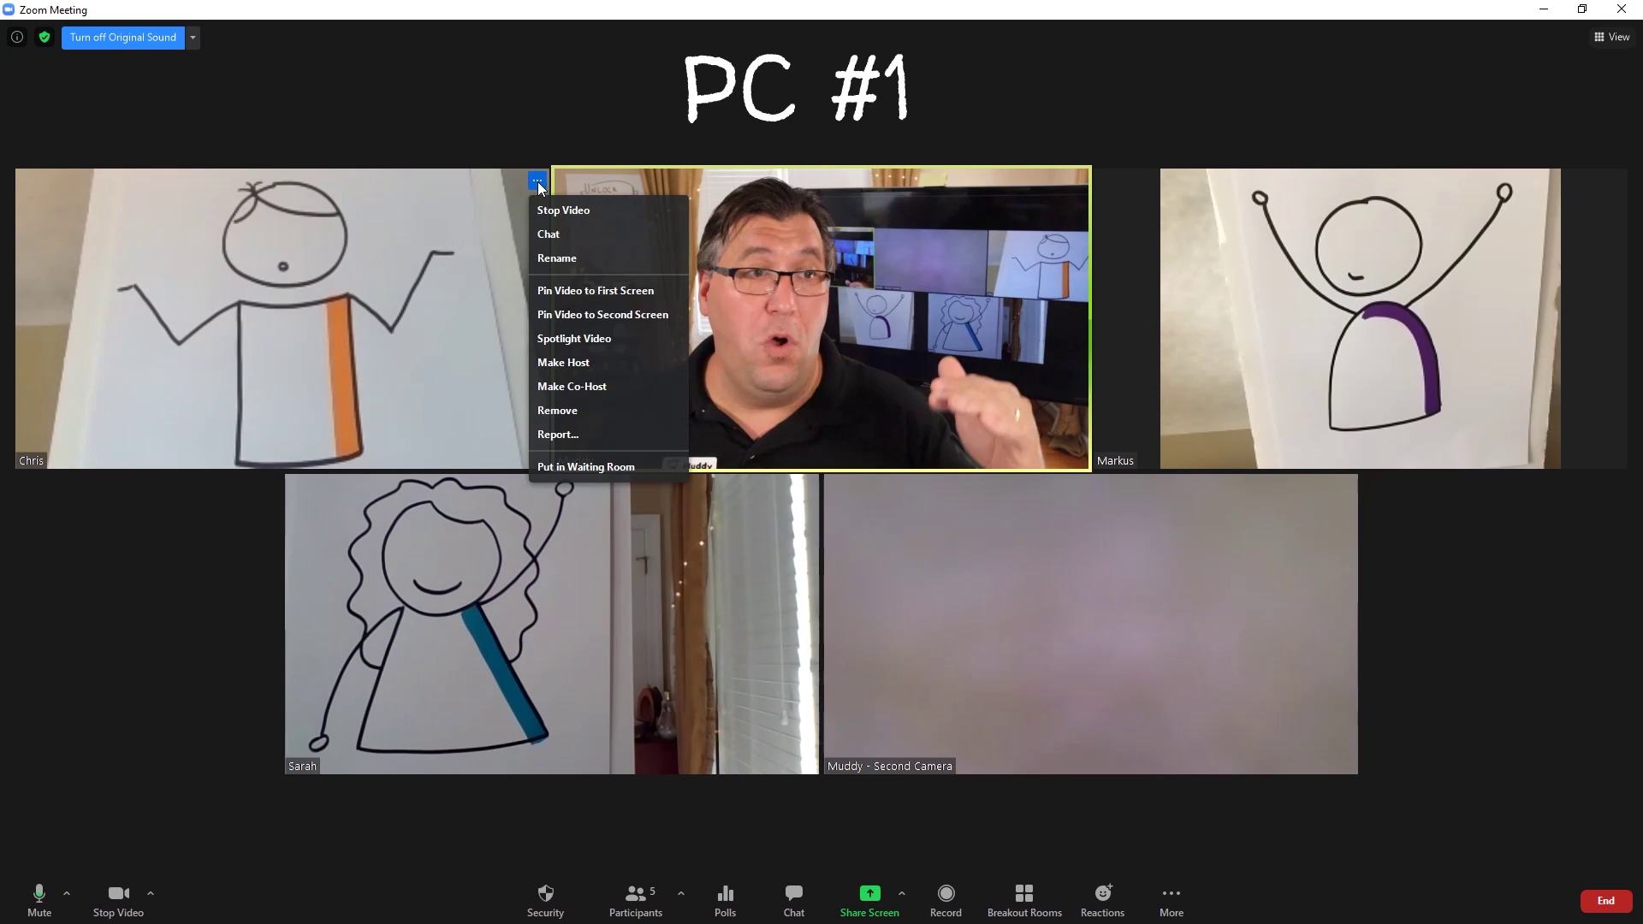
pyautogui.click(576, 346)
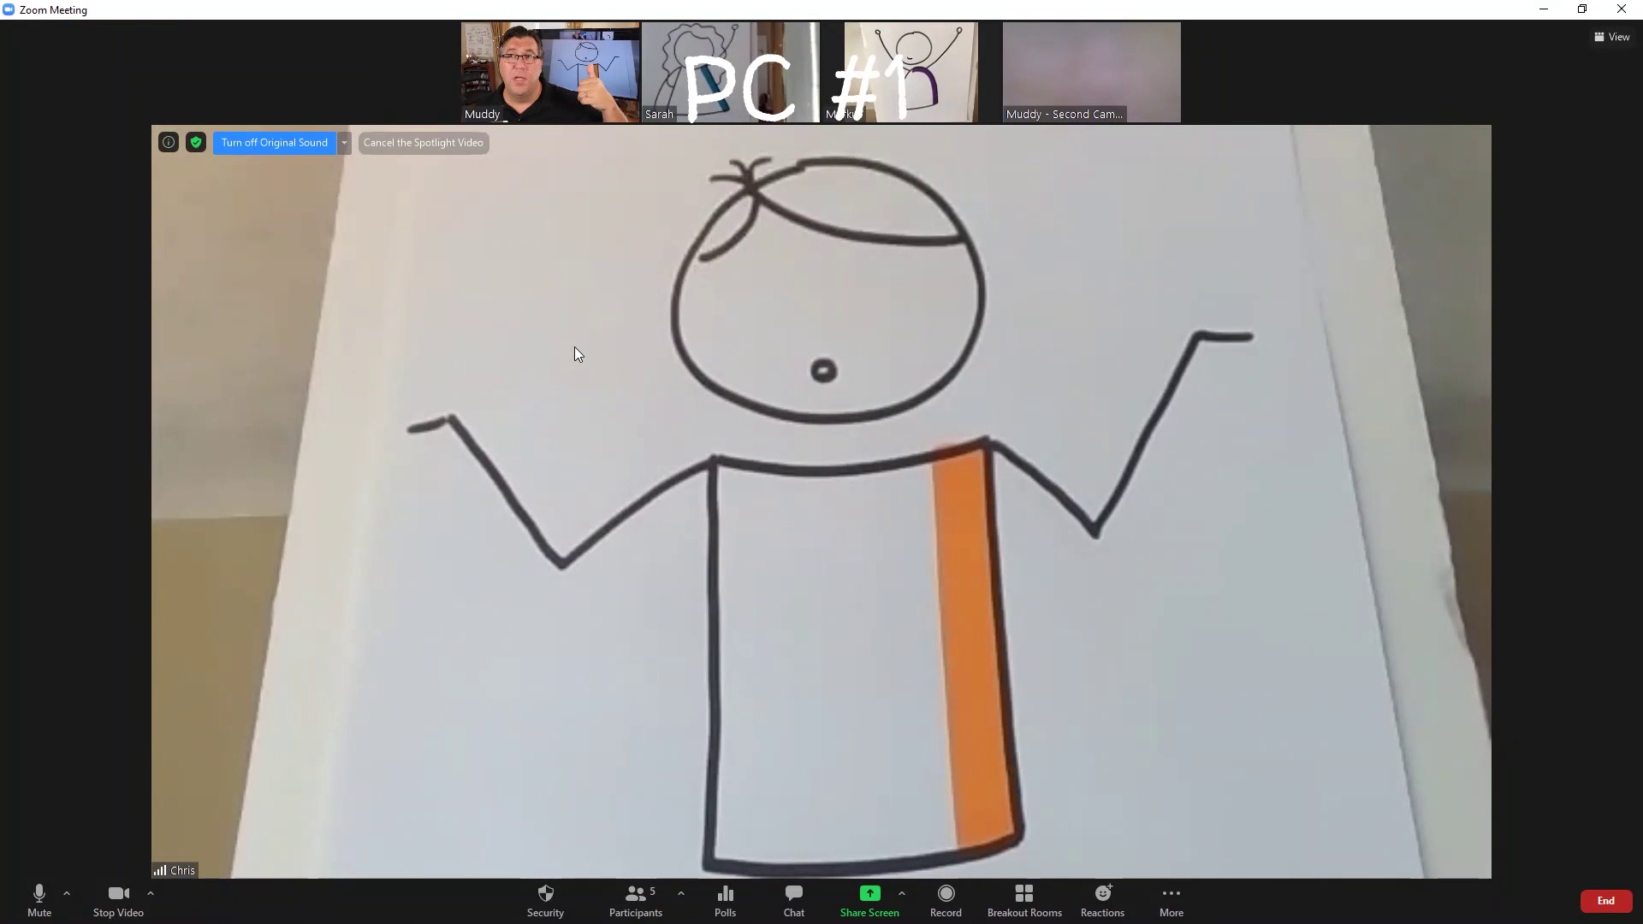
pyautogui.moveTo(568, 119)
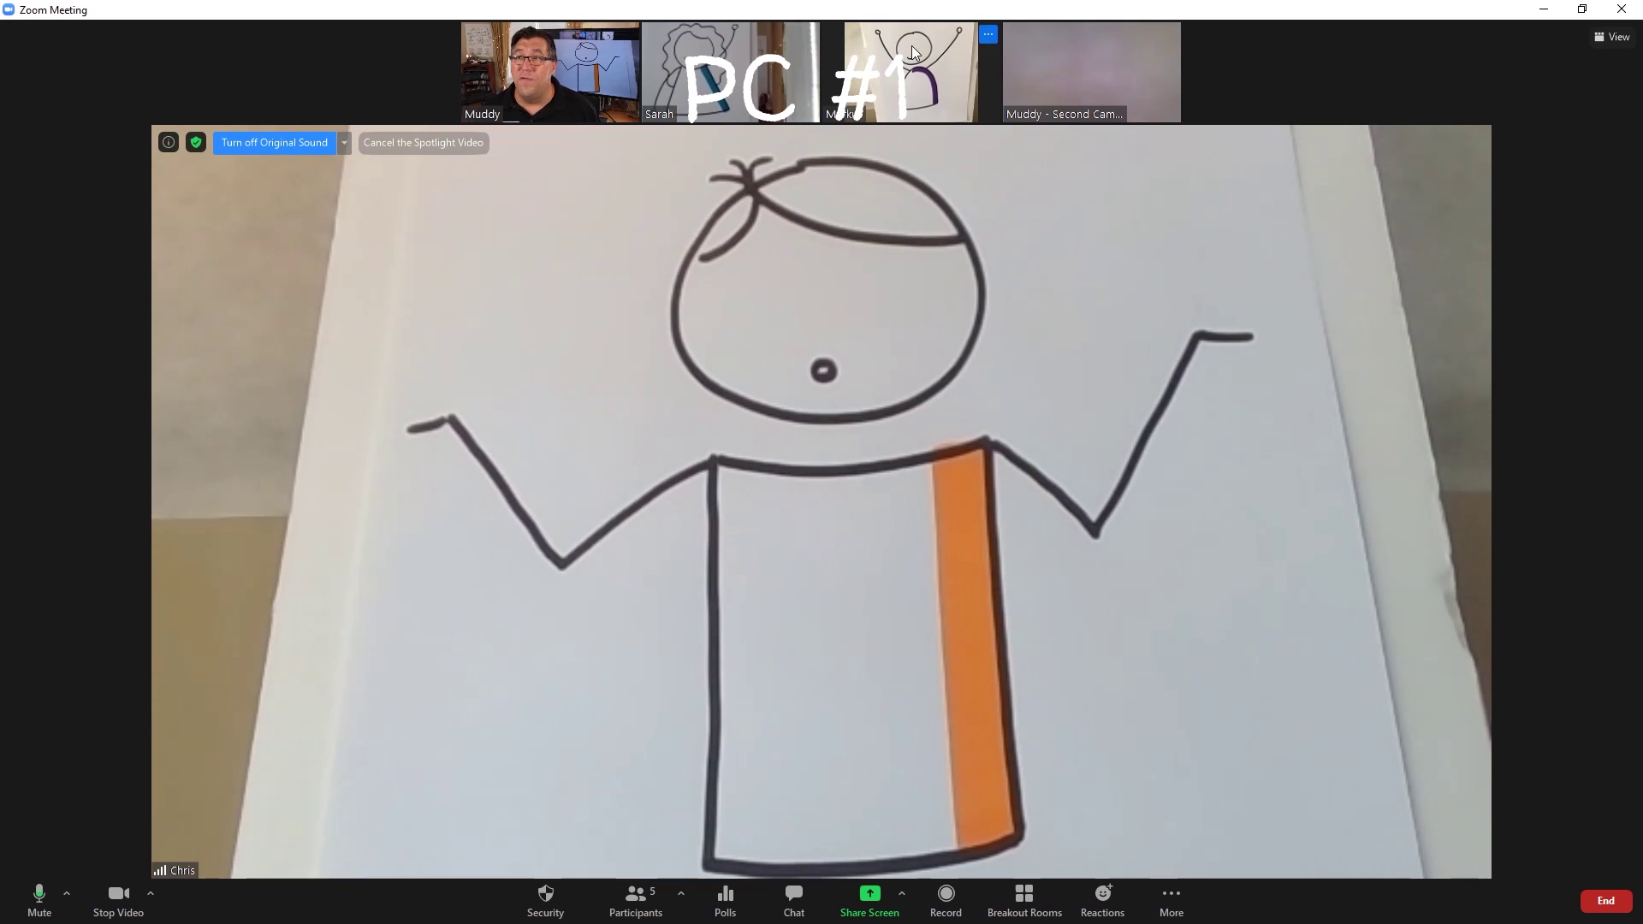
pyautogui.click(989, 36)
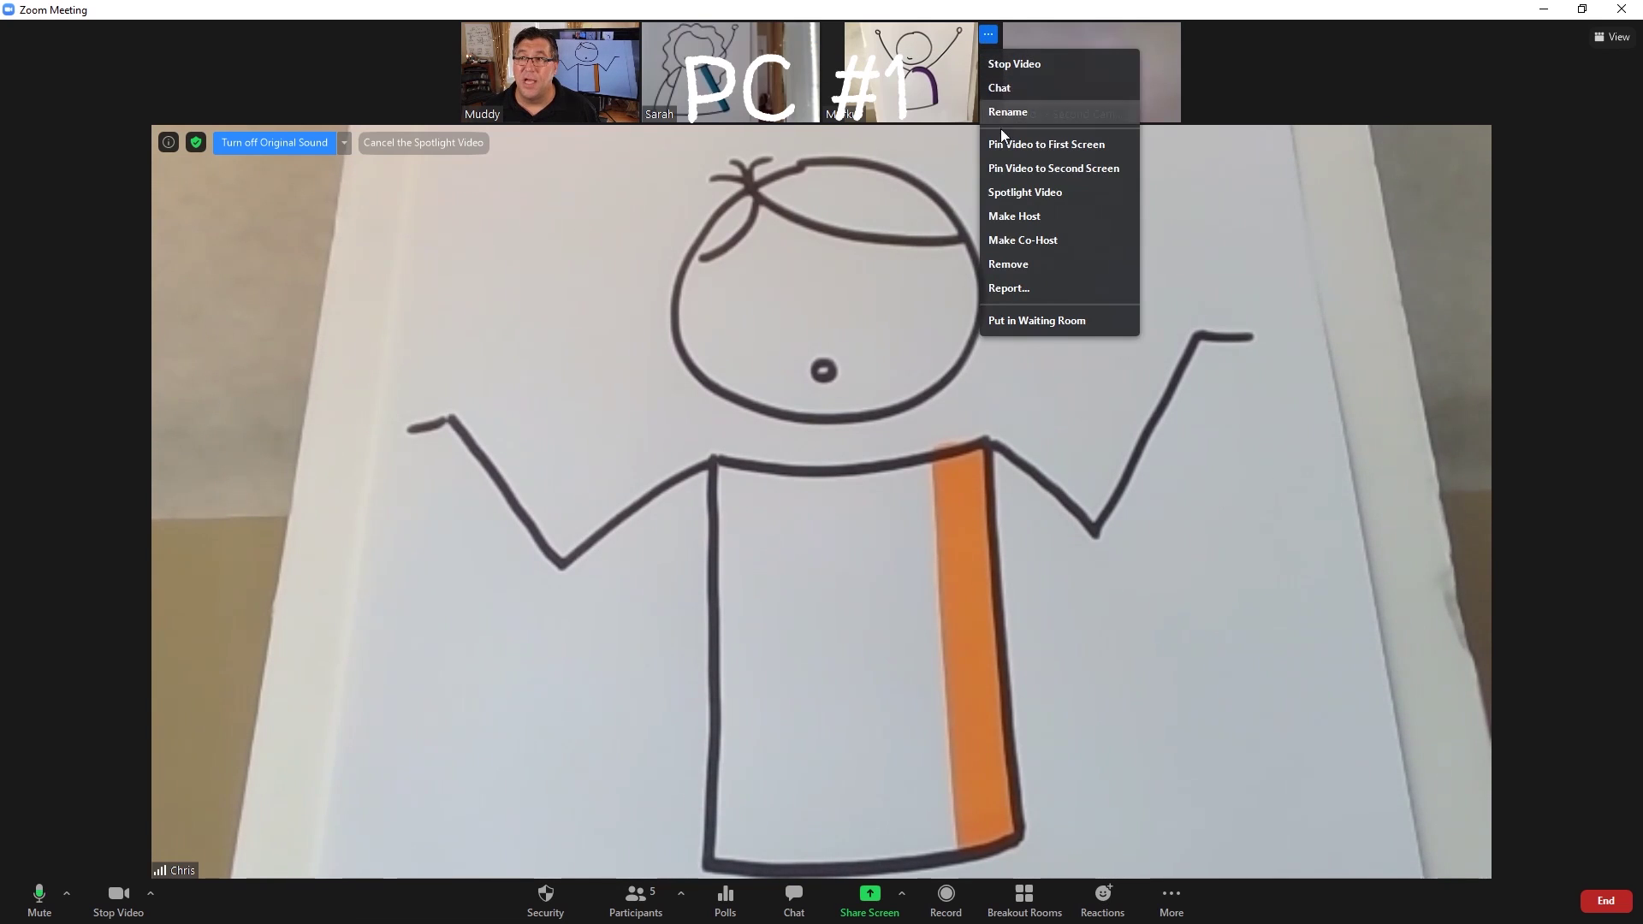
pyautogui.click(1007, 193)
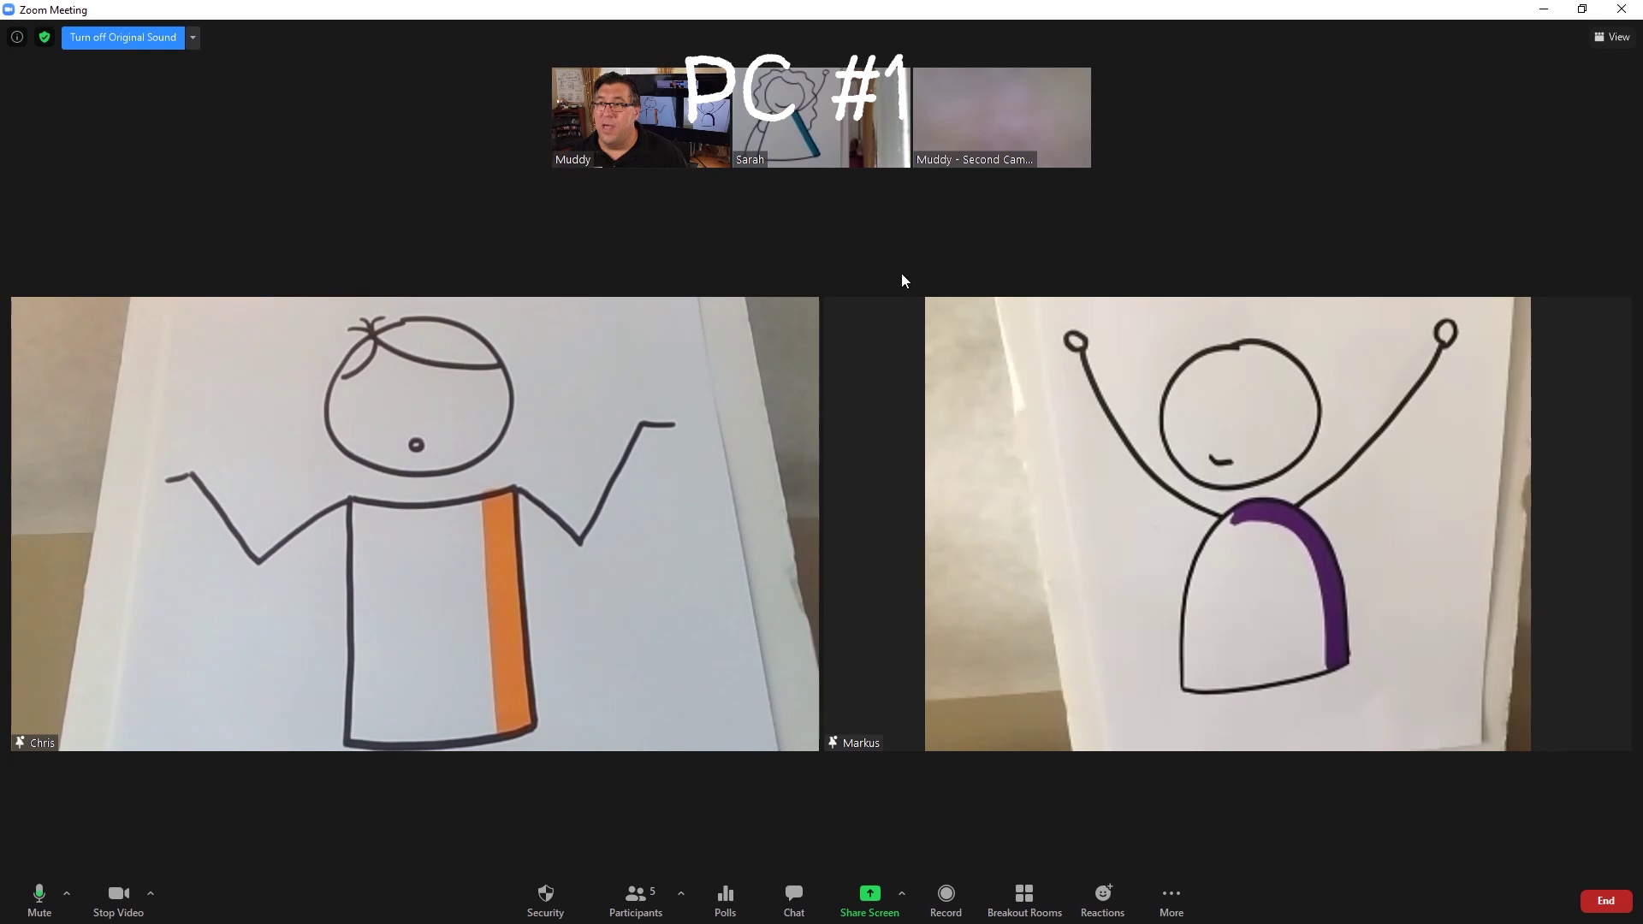
pyautogui.click(716, 80)
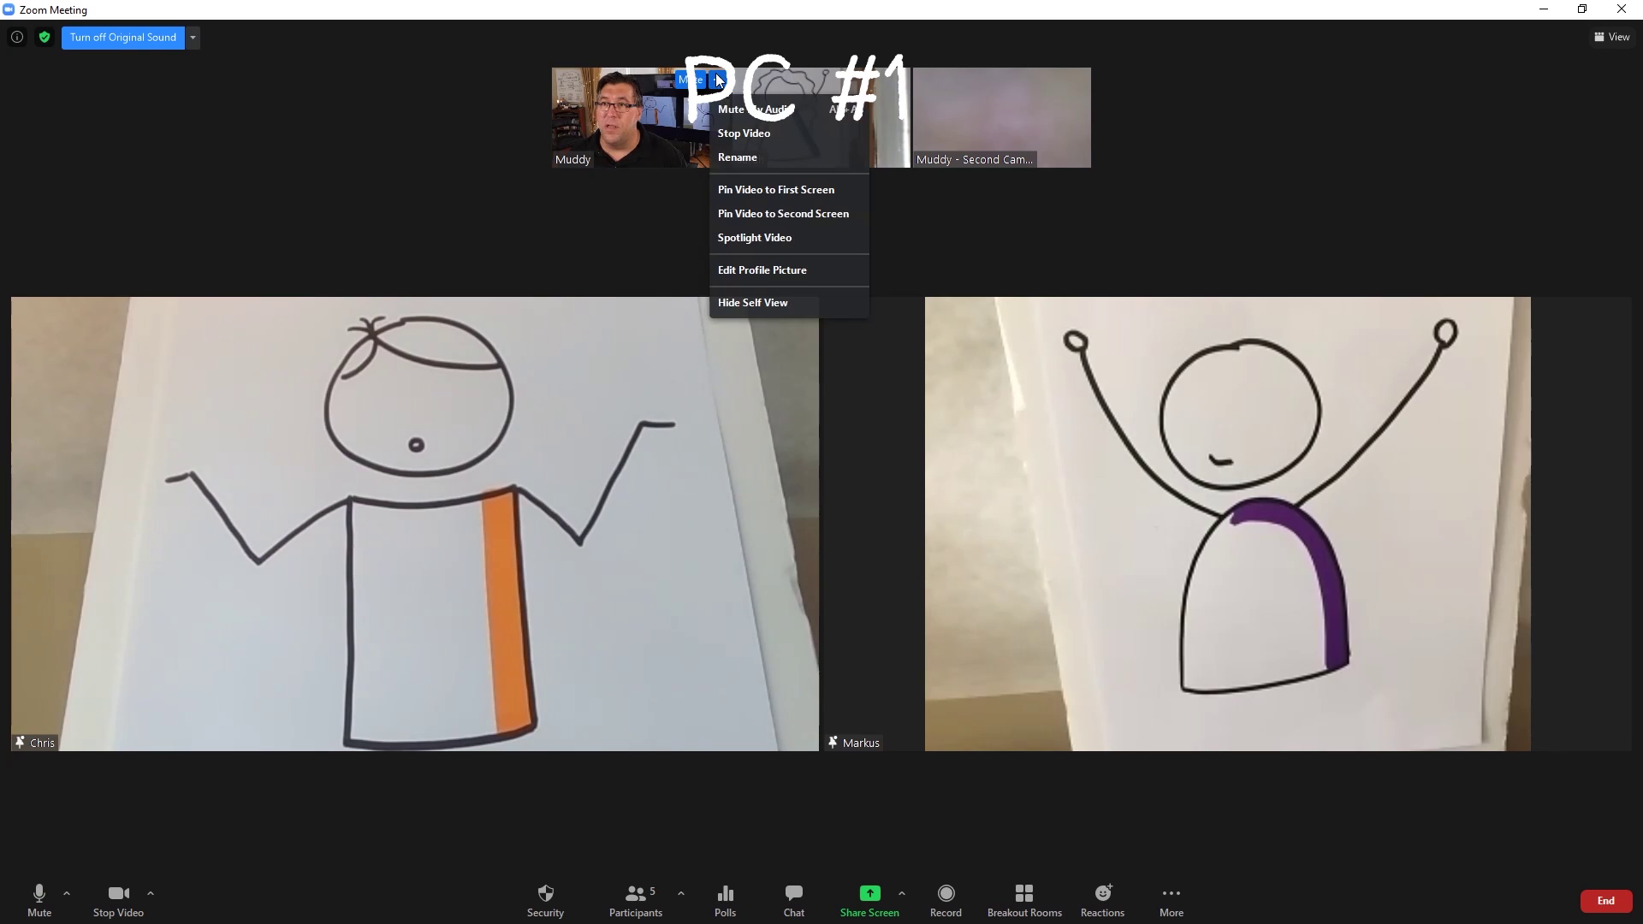
pyautogui.click(734, 238)
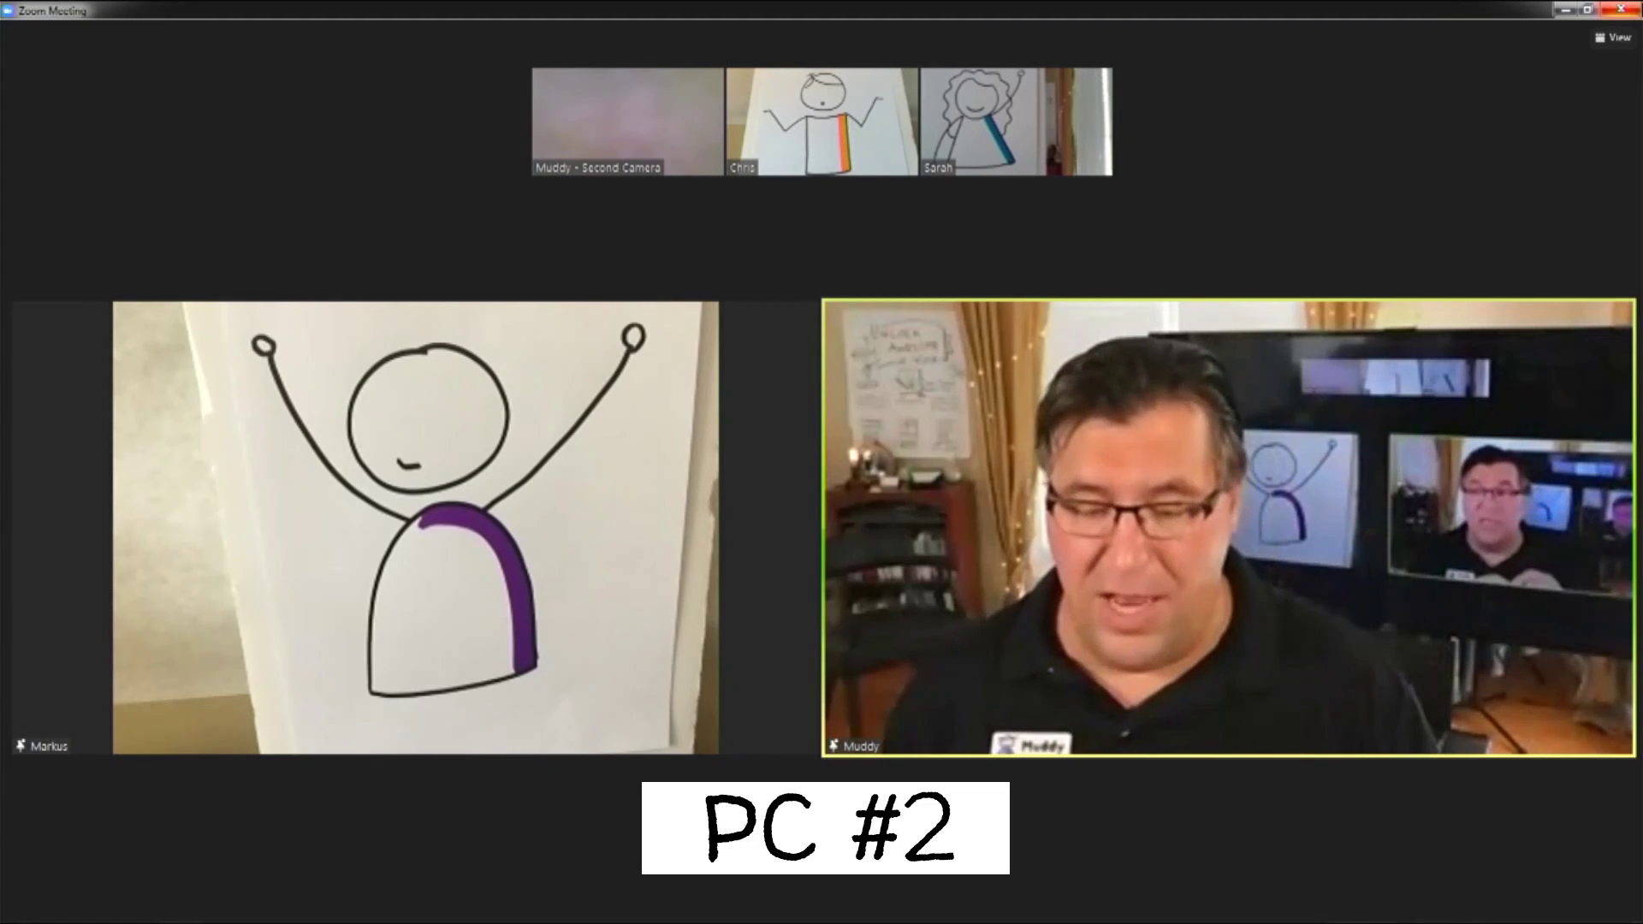
pyautogui.moveTo(1568, 454)
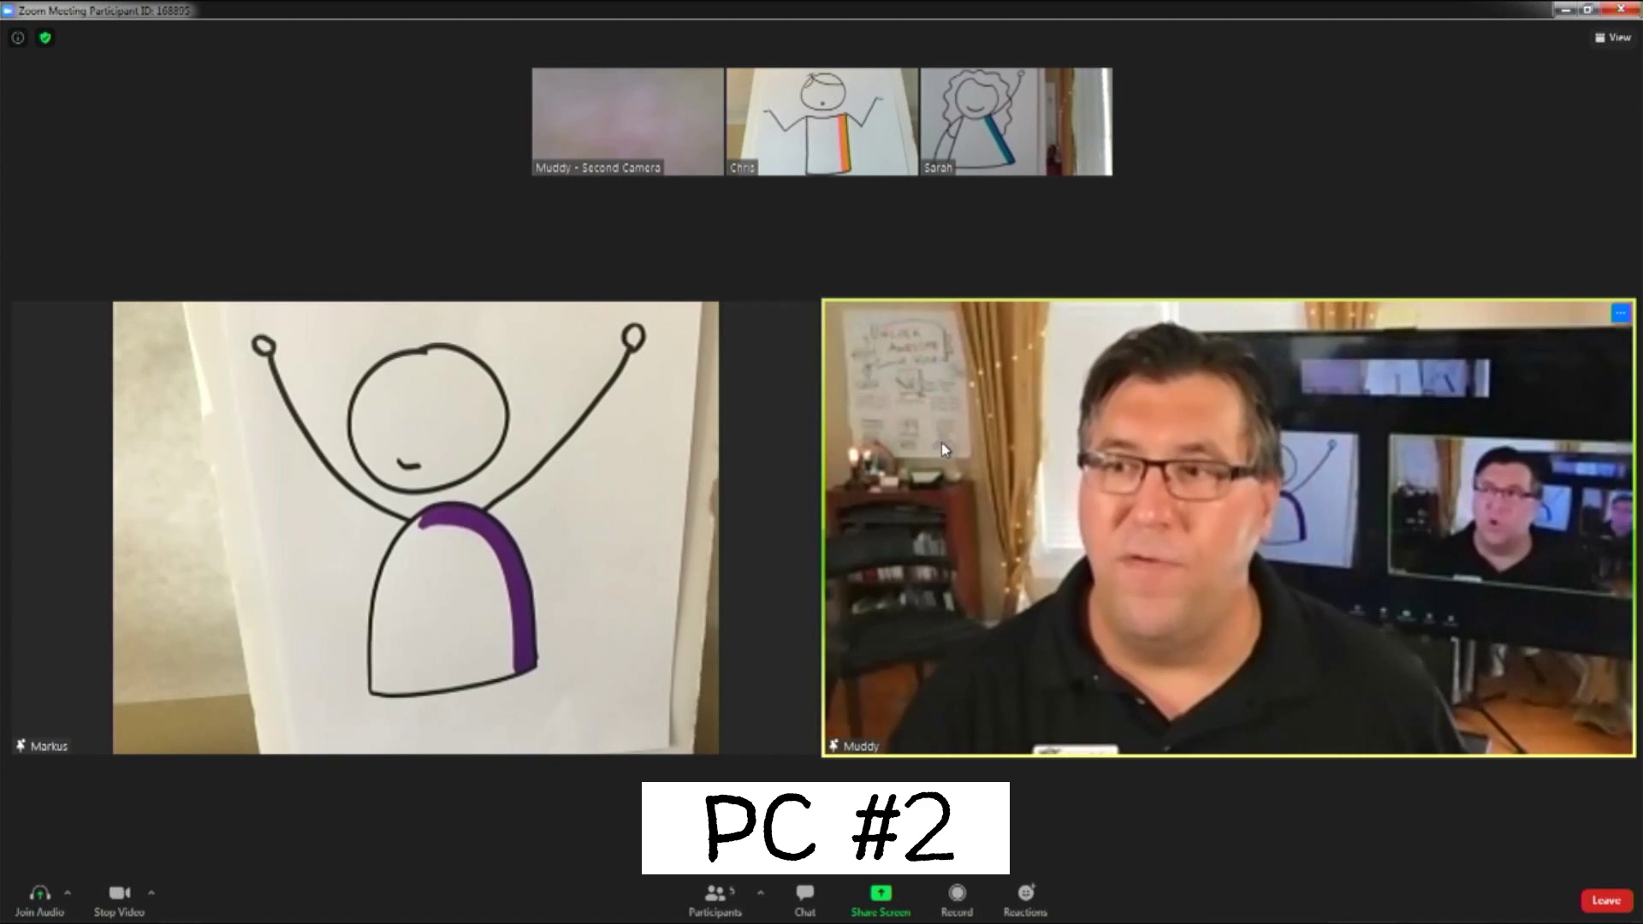
# Switch the participant's screen to Gallery View to examine the spotlighted videos and return to Speaker View.
pyautogui.moveTo(851, 164)
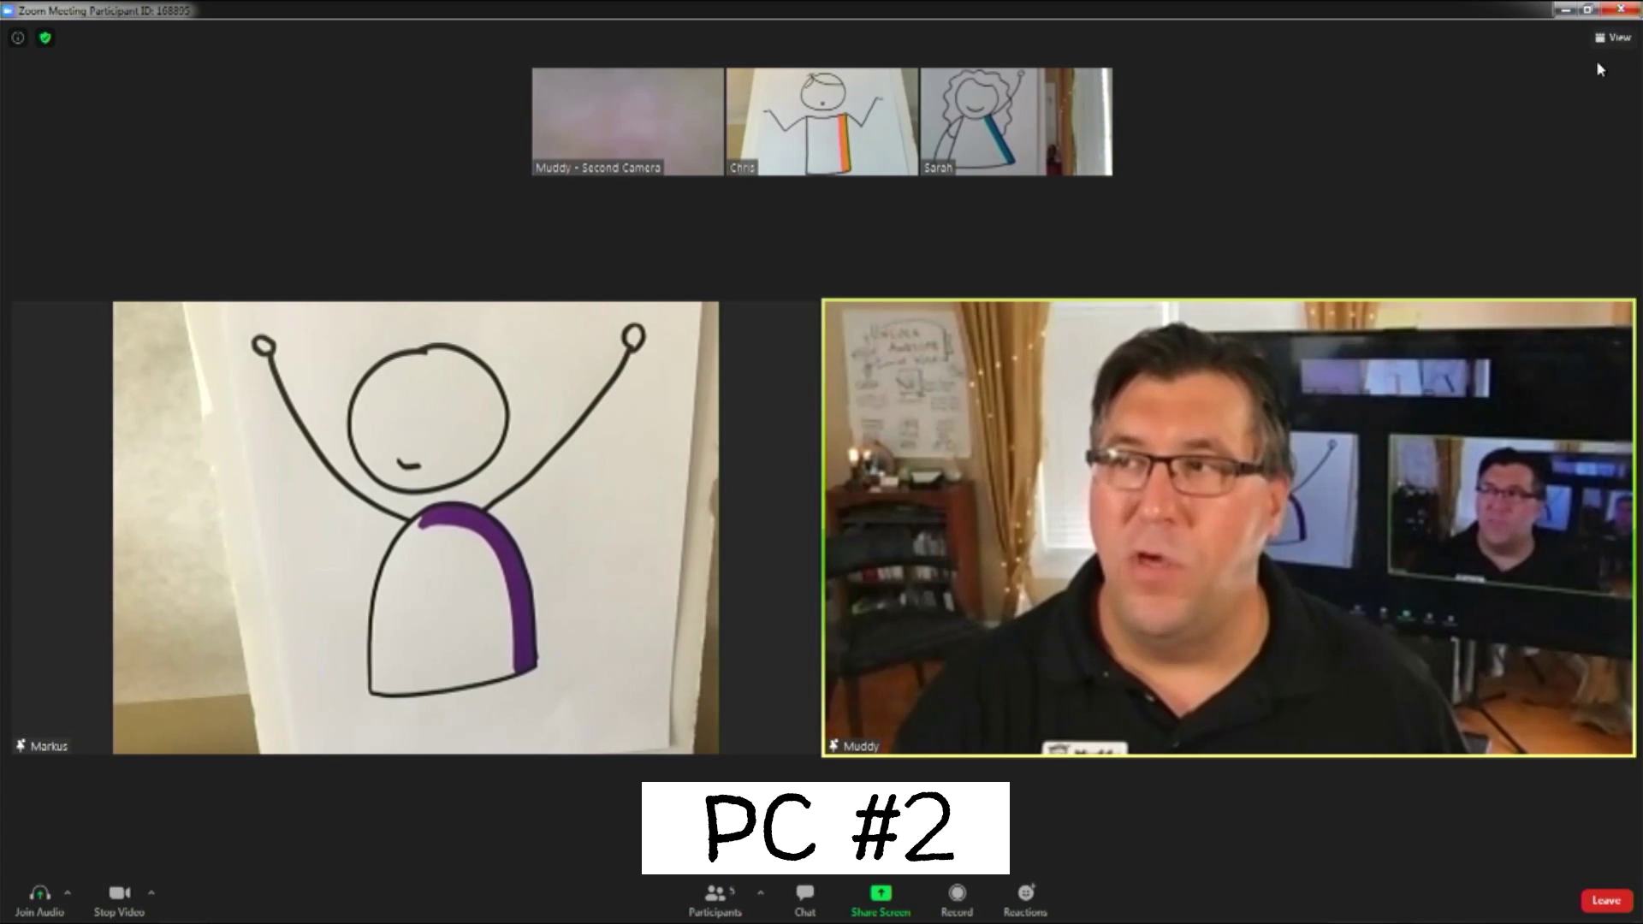
pyautogui.click(1607, 37)
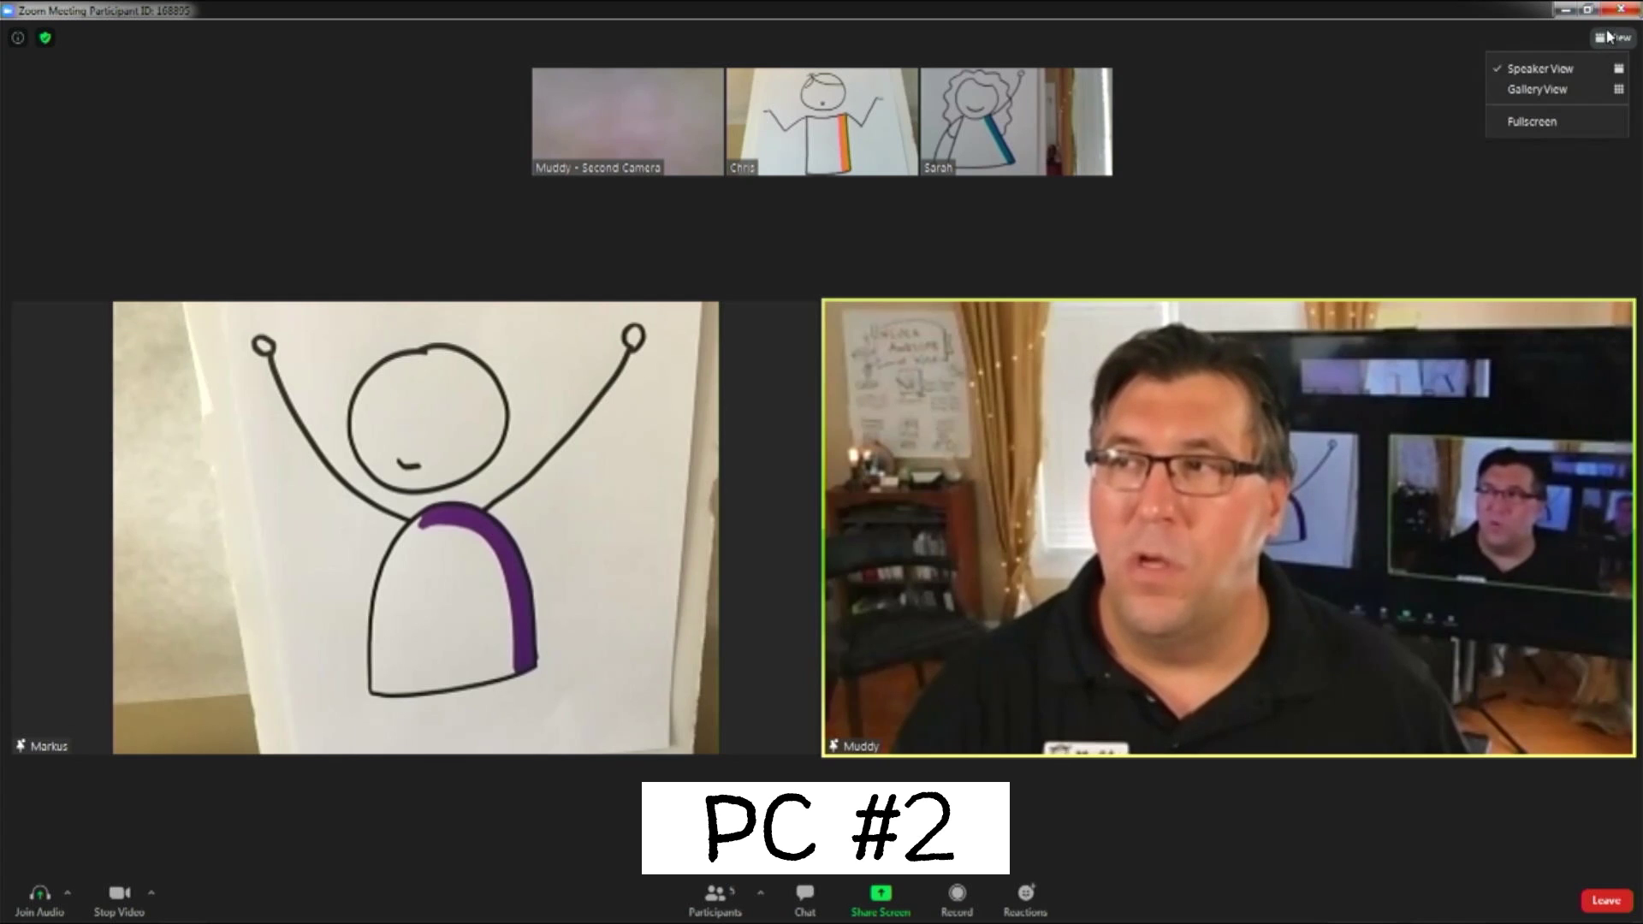
pyautogui.click(1551, 90)
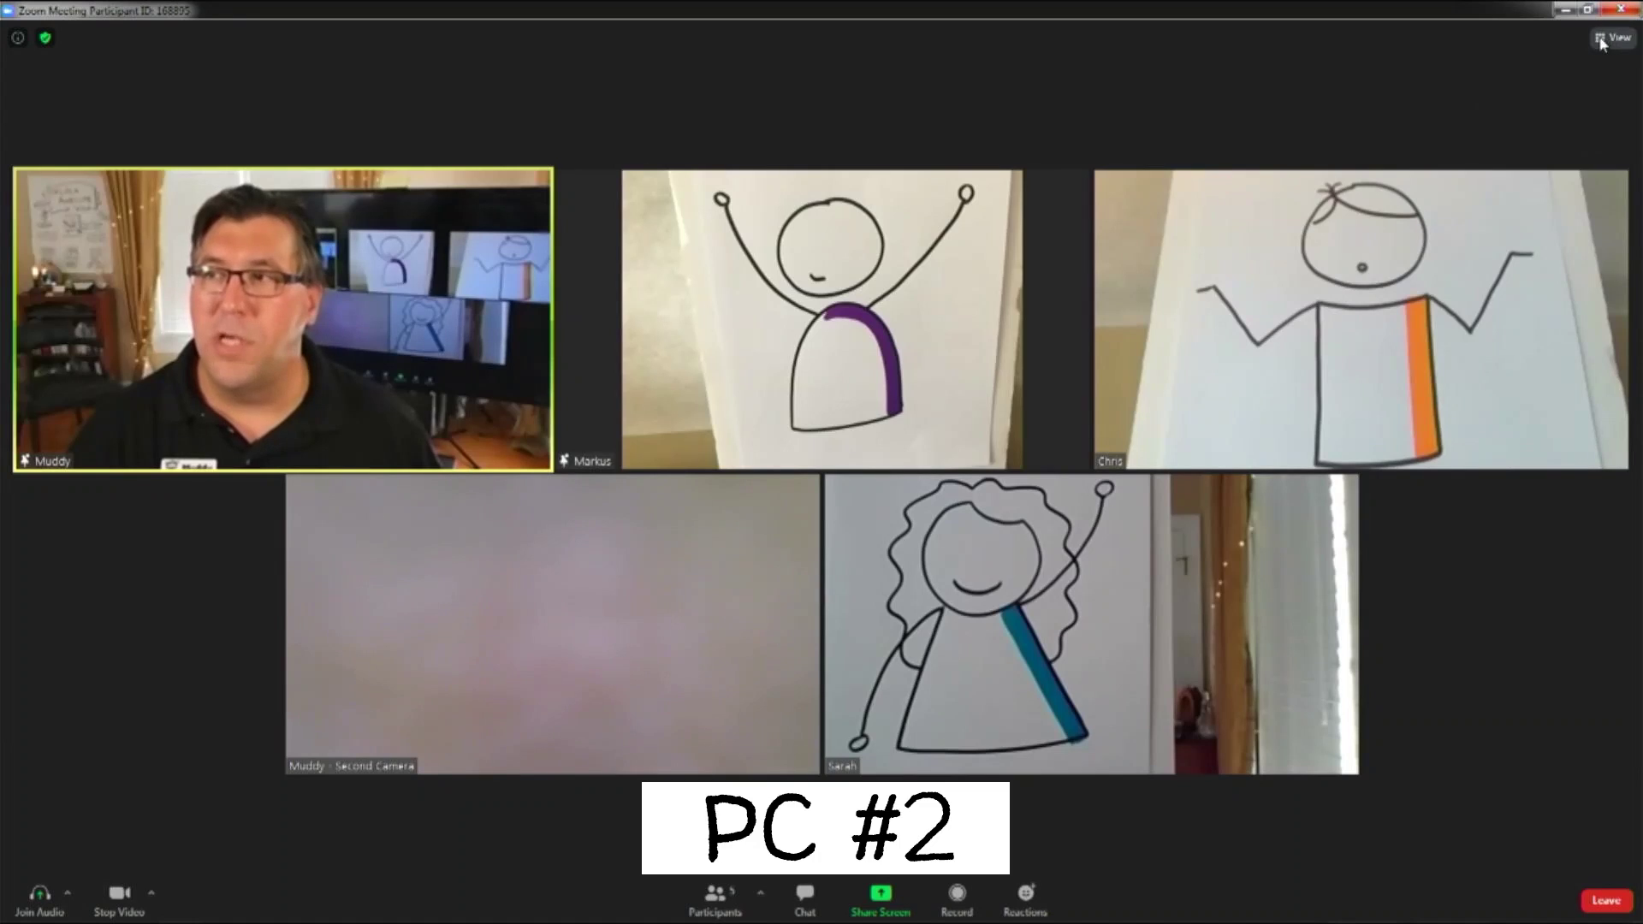
pyautogui.click(1598, 40)
pyautogui.click(1563, 67)
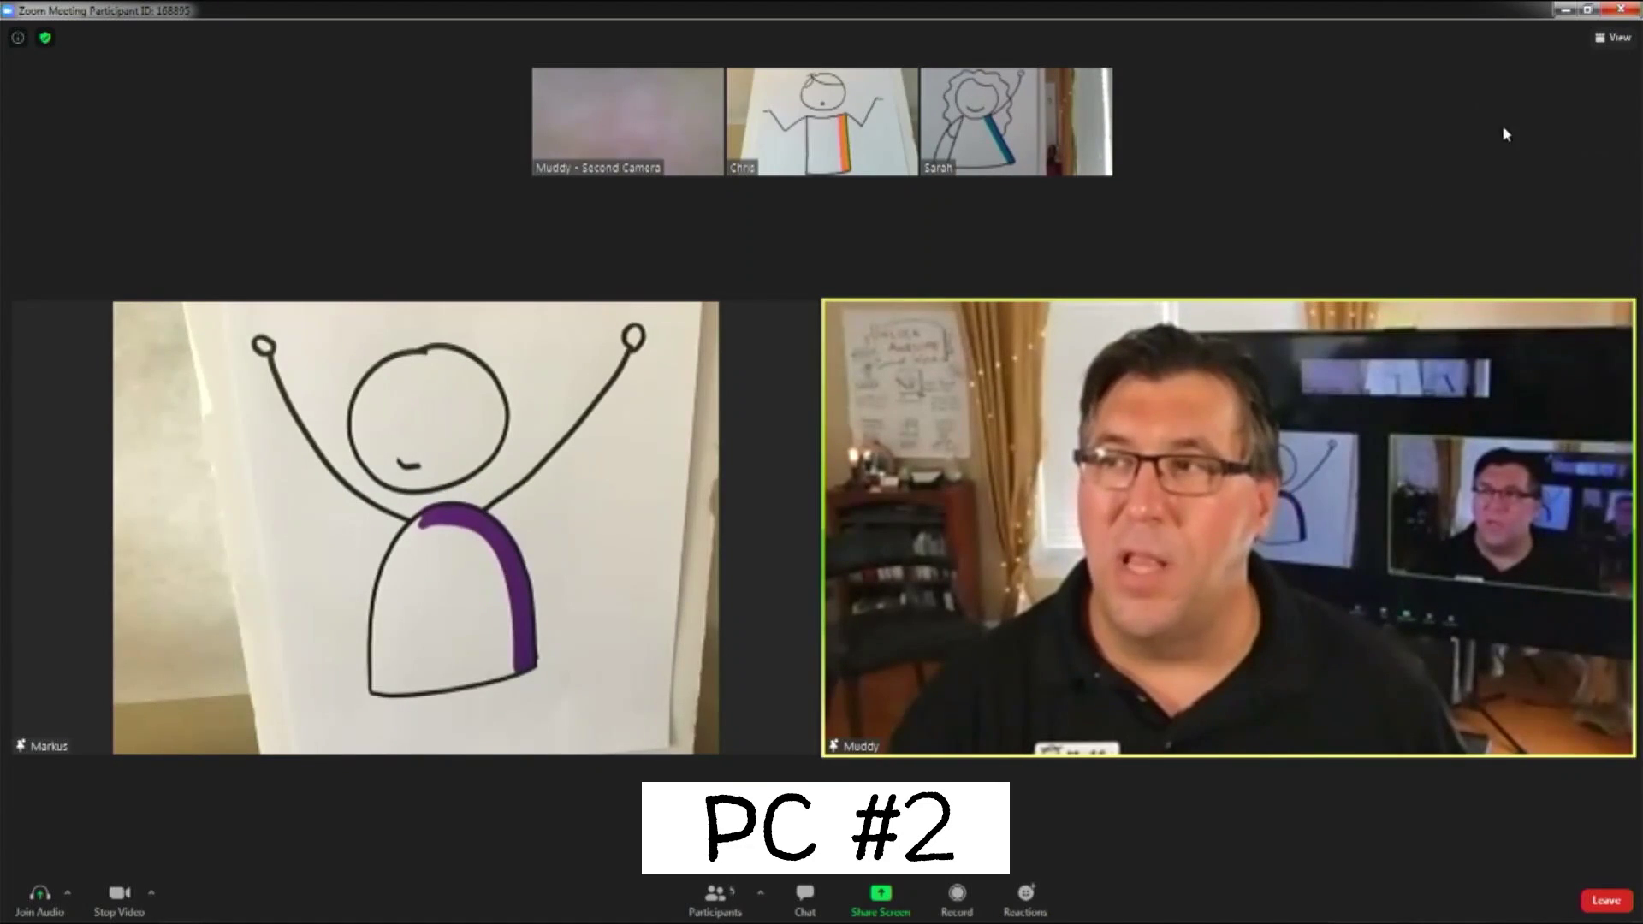
# Switch the participant's screen to Gallery View and try to move the purple-striped figure's tile while videos are spotlighted.
pyautogui.click(1616, 37)
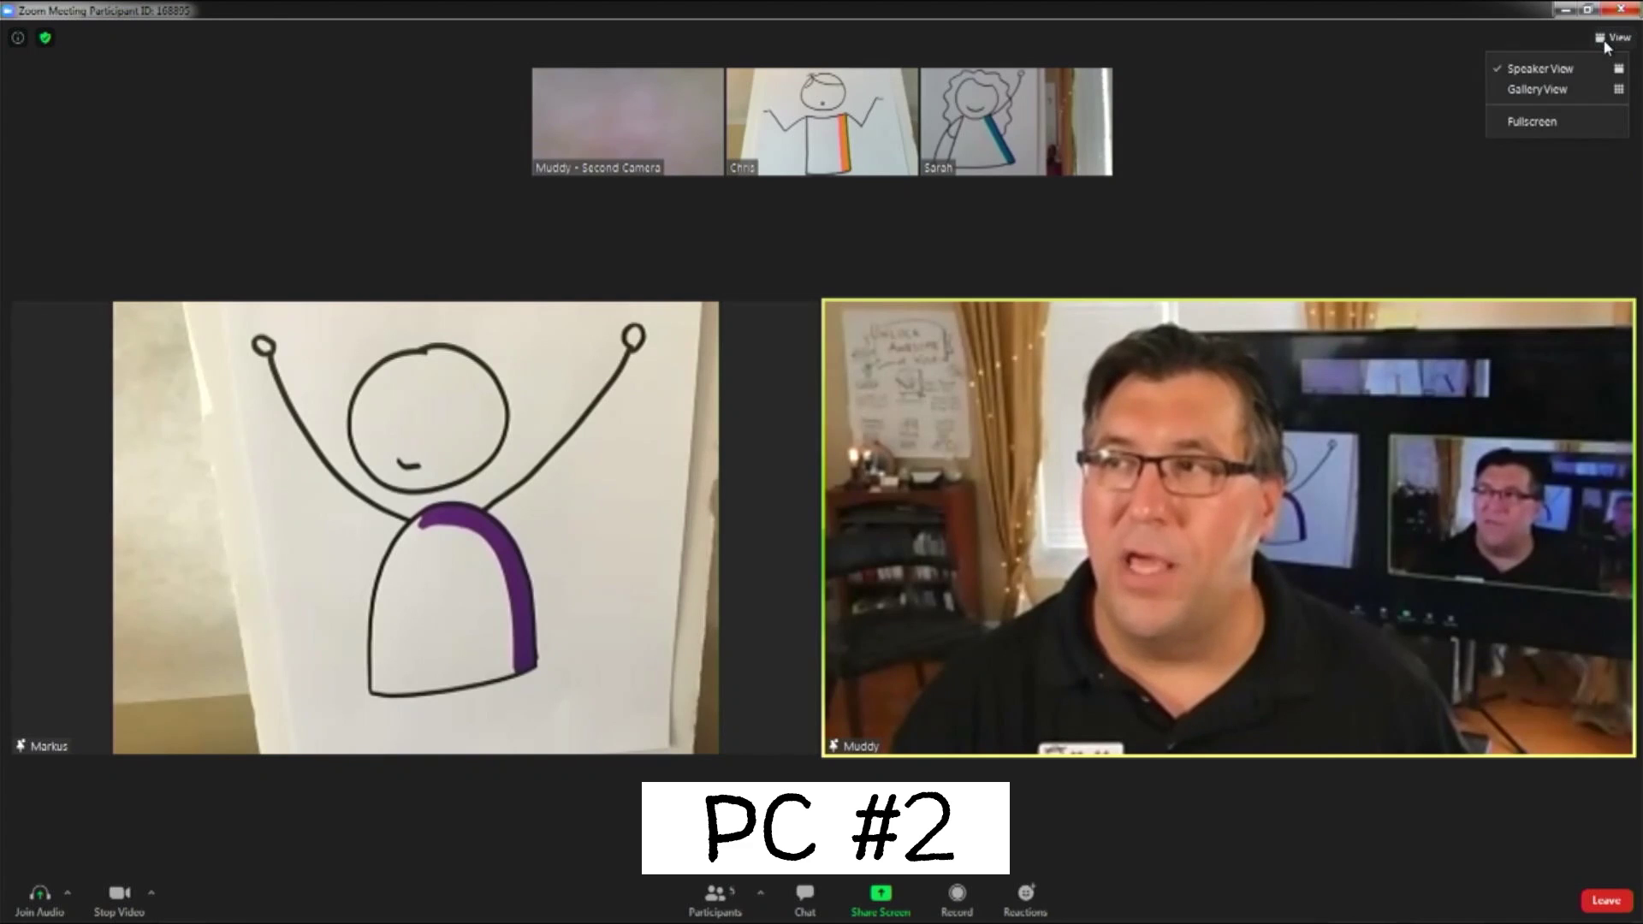
pyautogui.click(1540, 89)
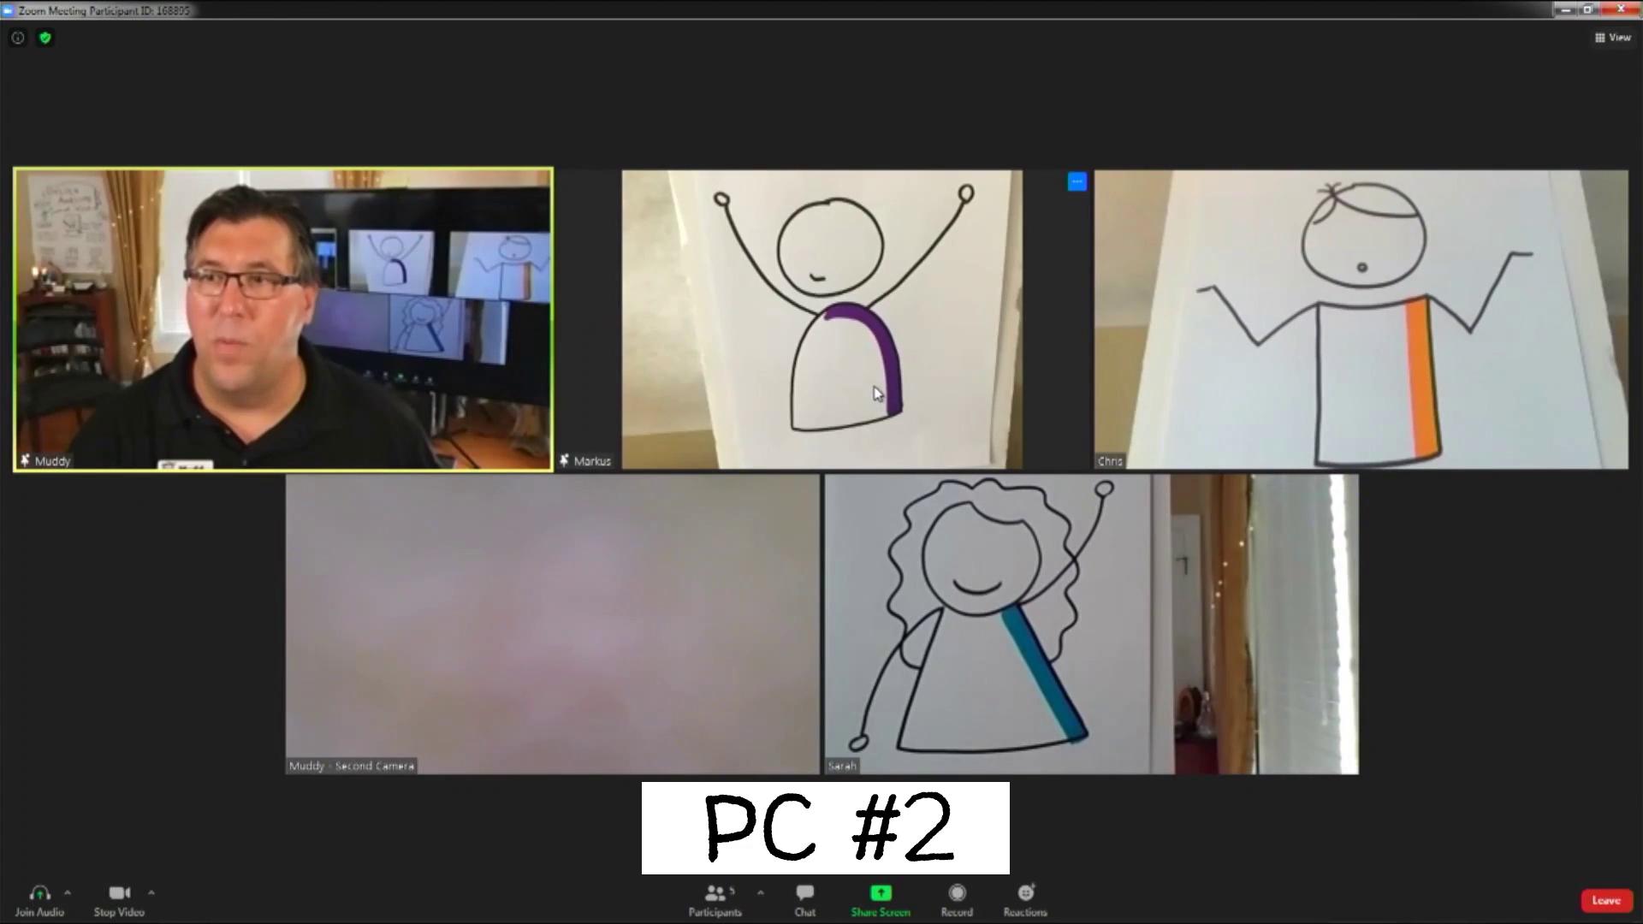
pyautogui.moveTo(881, 385); pyautogui.dragTo(548, 587)
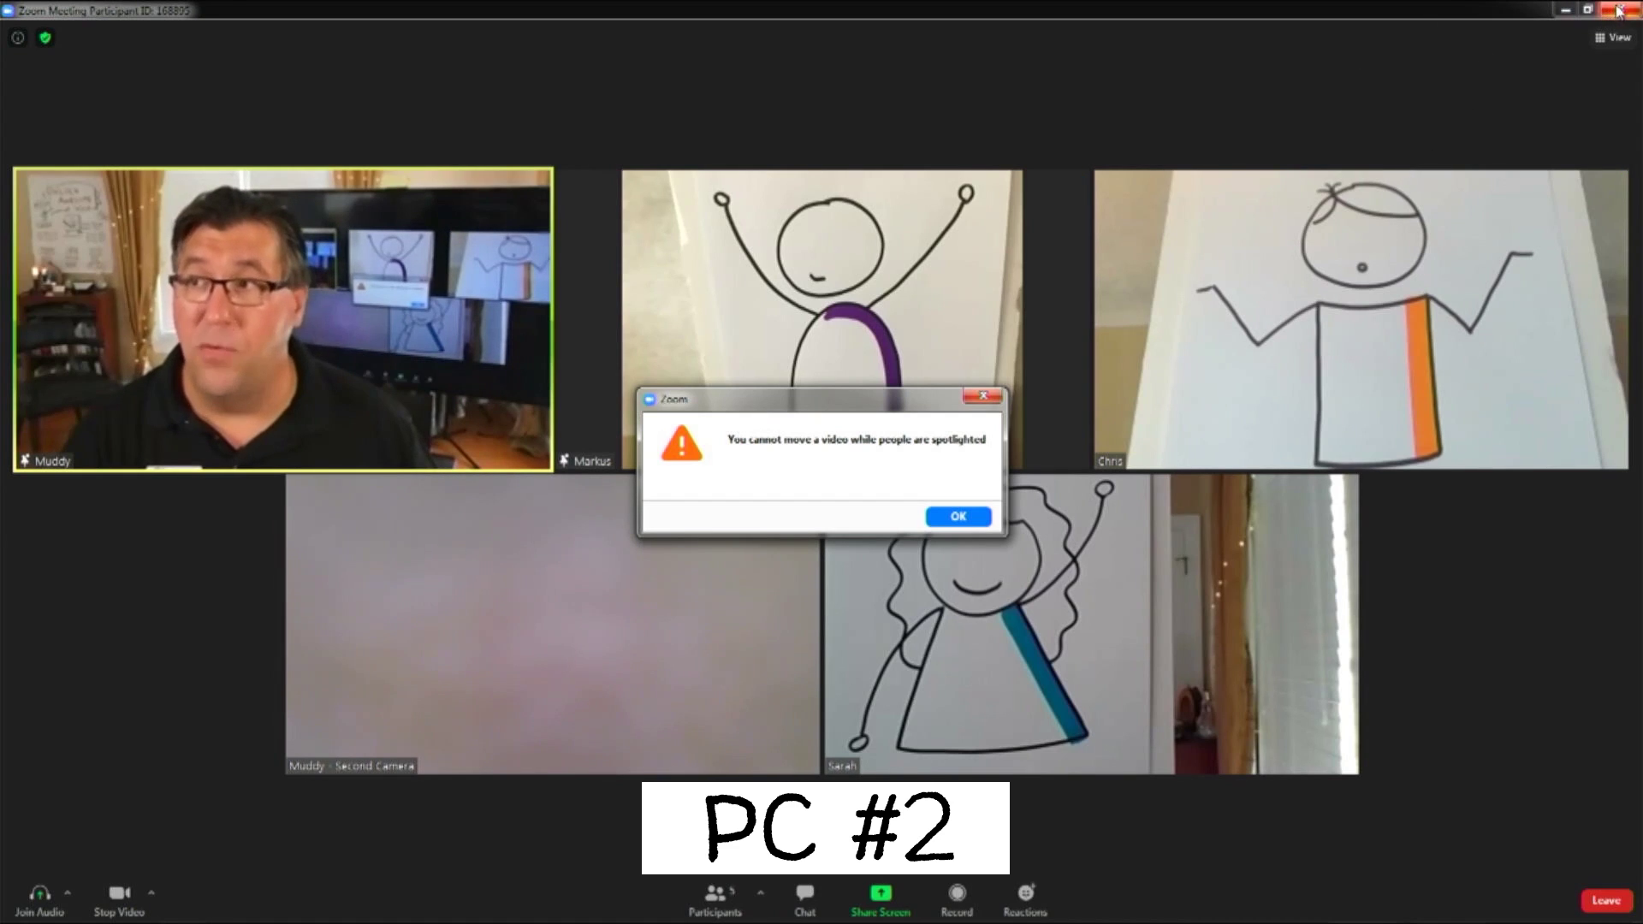
# Return the participant's screen to Speaker View and dismiss the warning message.
pyautogui.click(1611, 38)
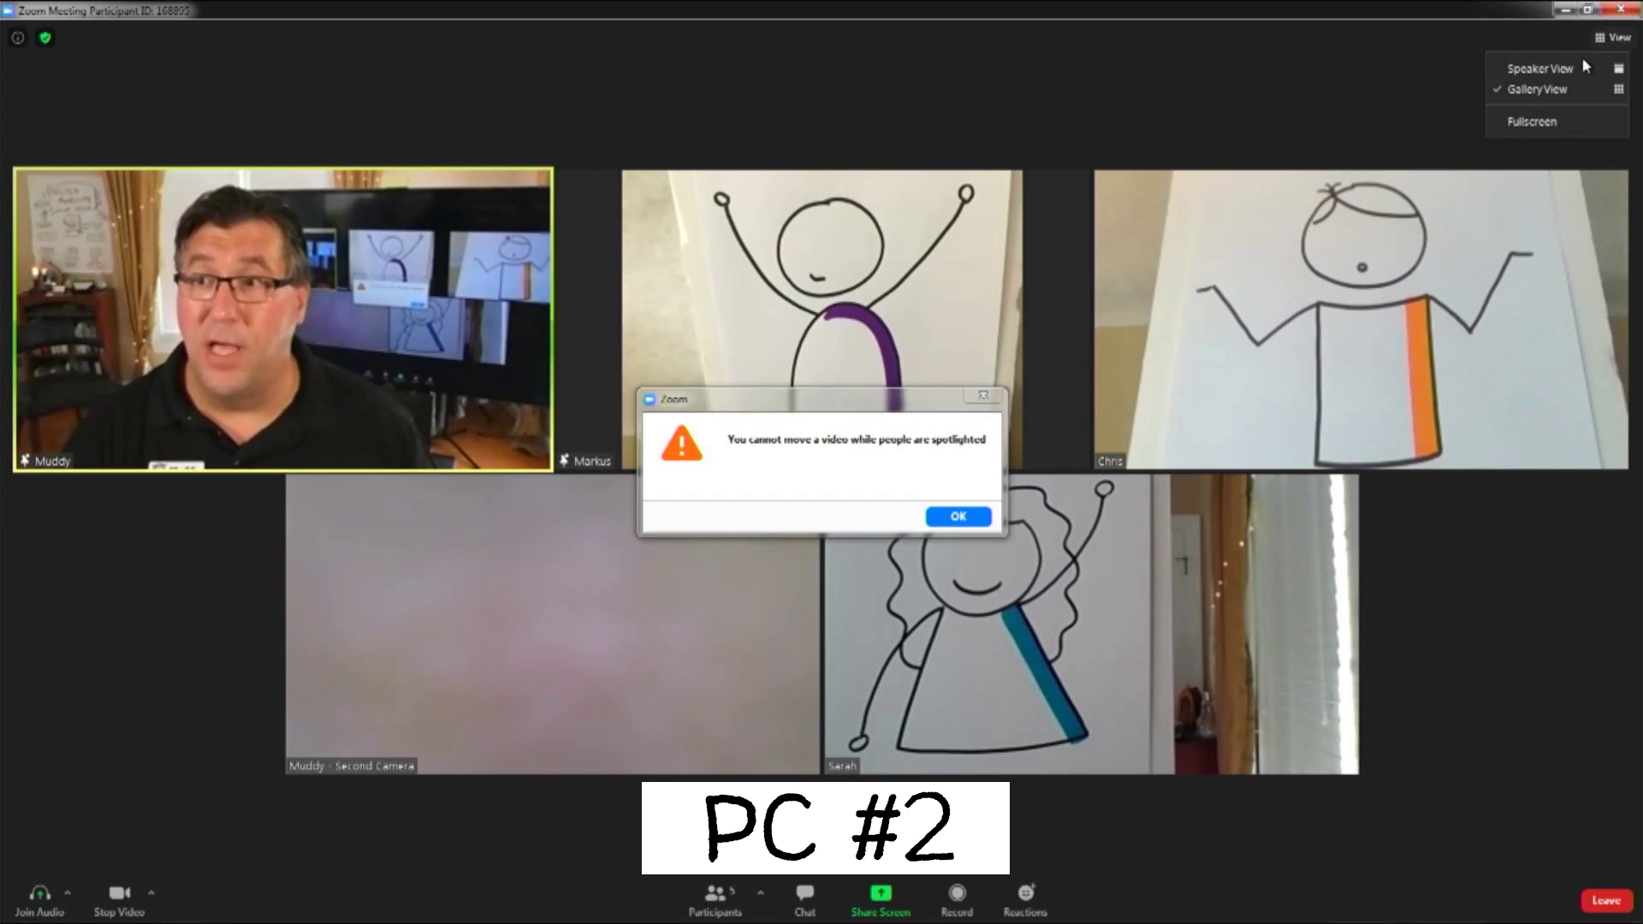
pyautogui.click(1556, 69)
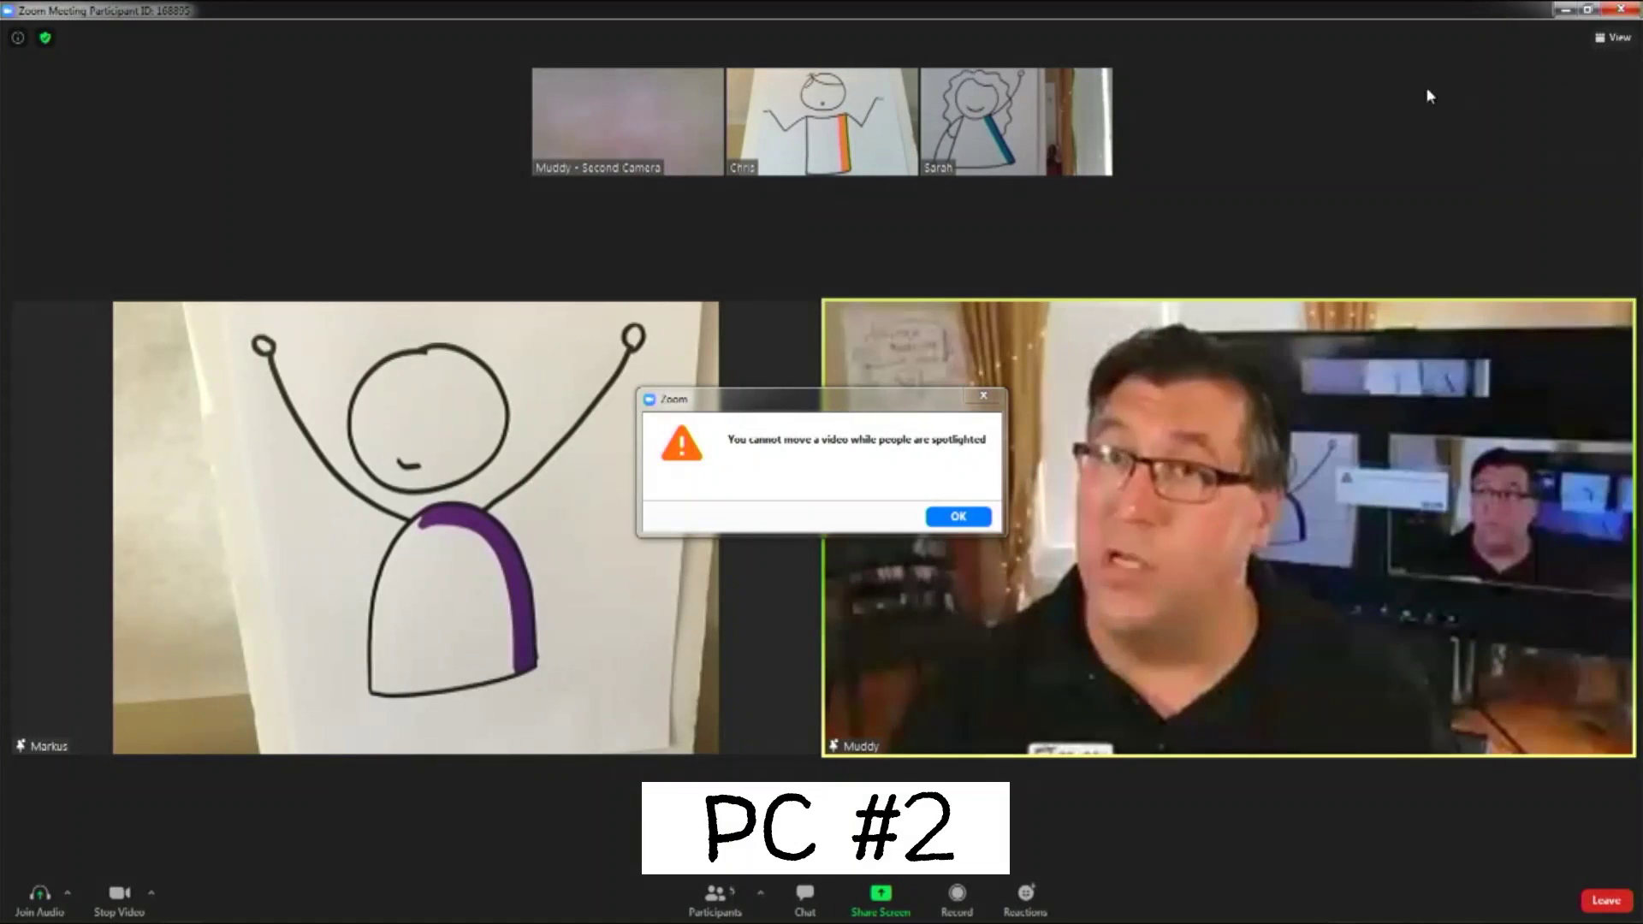
pyautogui.click(957, 516)
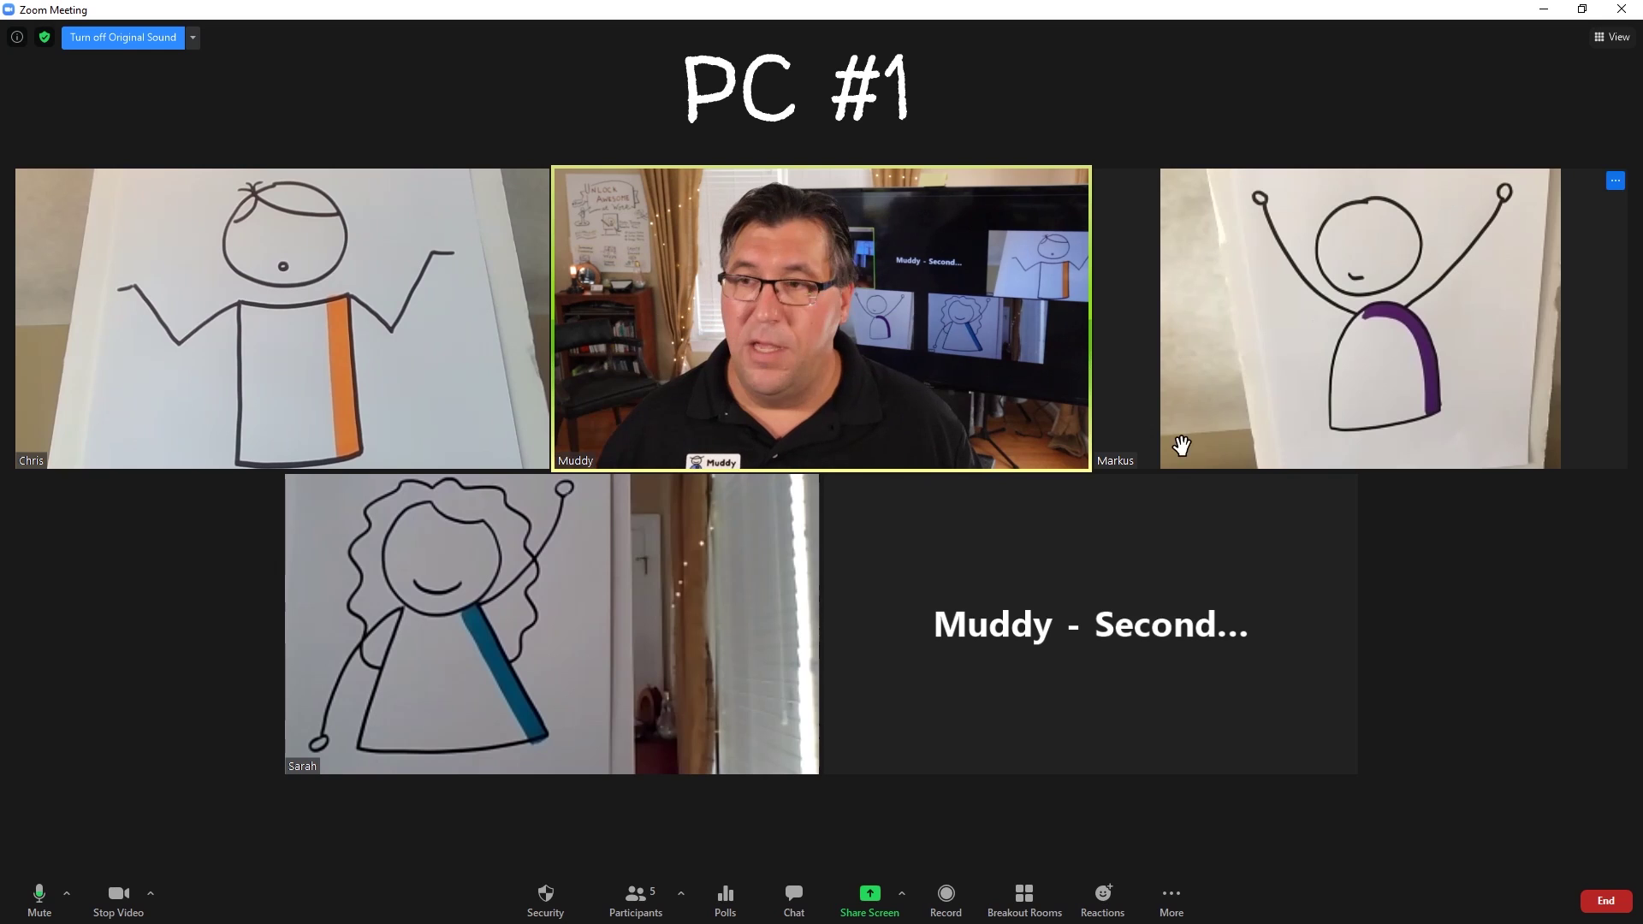
# On the host's computer, move the non-video participant's tile to second place in the gallery and back to last place.
pyautogui.moveTo(953, 502); pyautogui.dragTo(598, 293)
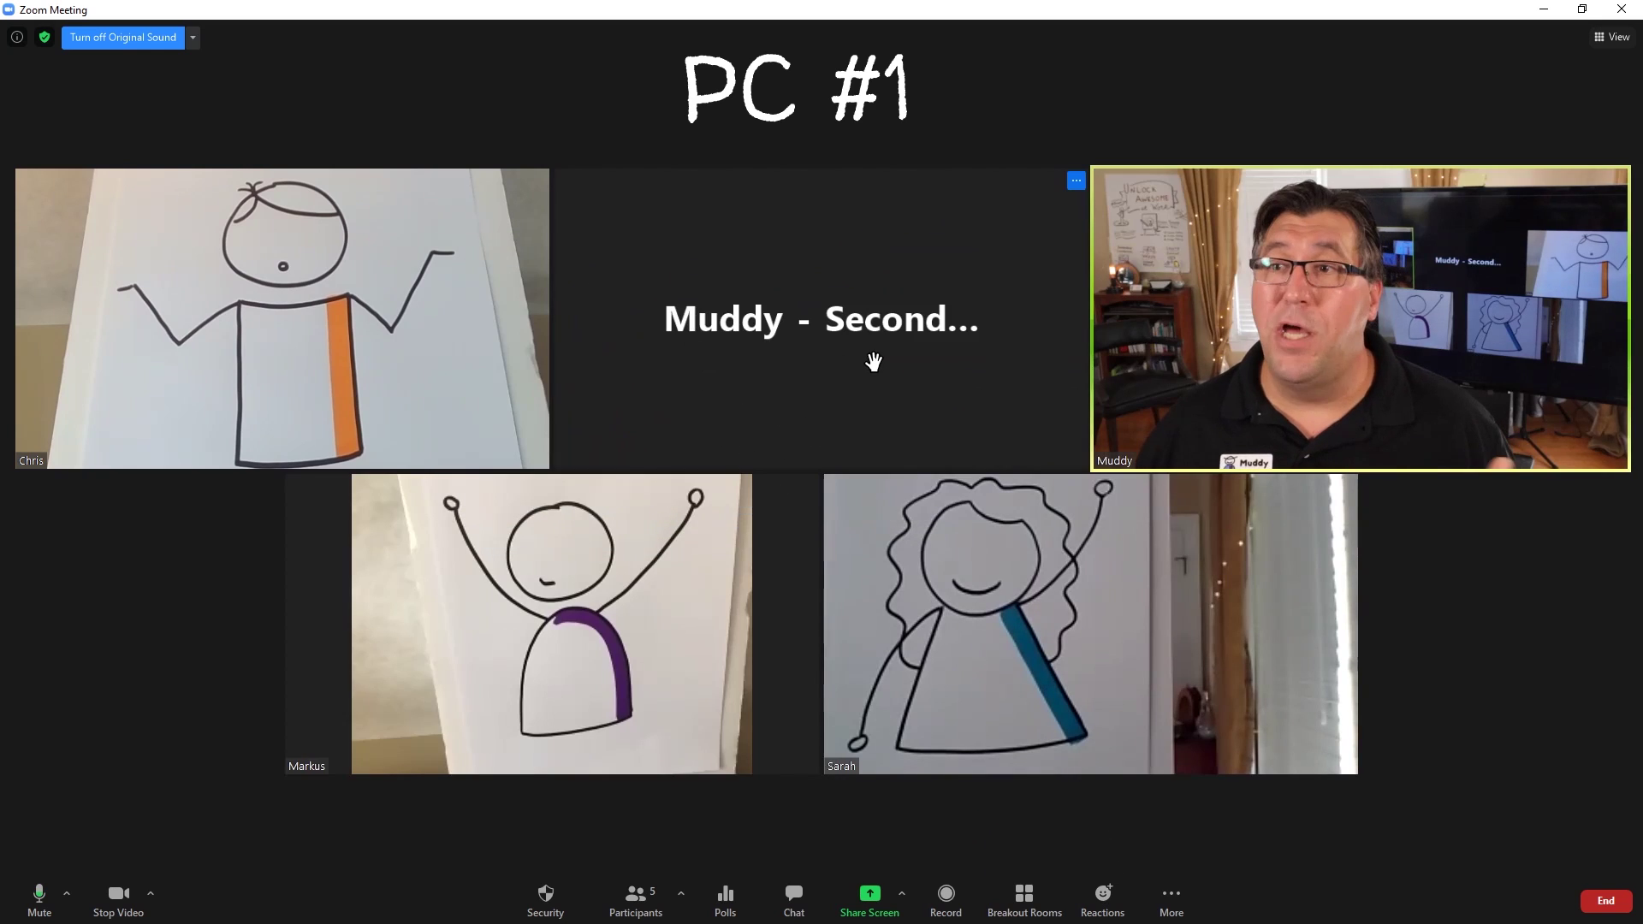
pyautogui.moveTo(804, 301); pyautogui.dragTo(1044, 629)
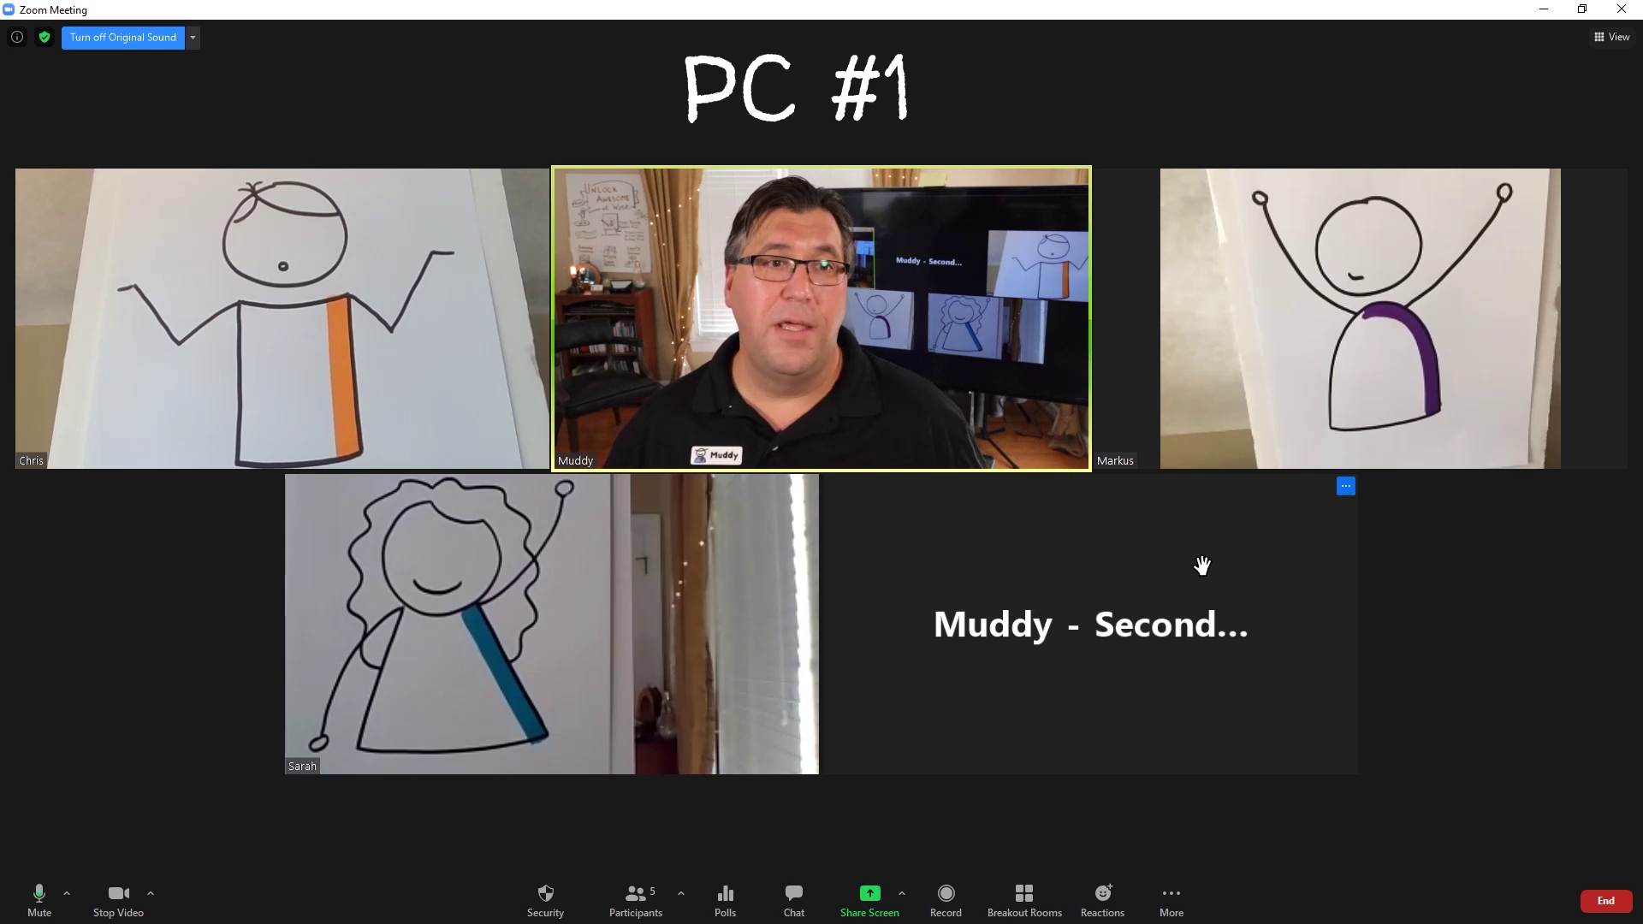
# Examine the non-video participant's tile options for Hide Non-Video Participants and the host's camera and video options.
pyautogui.click(1346, 487)
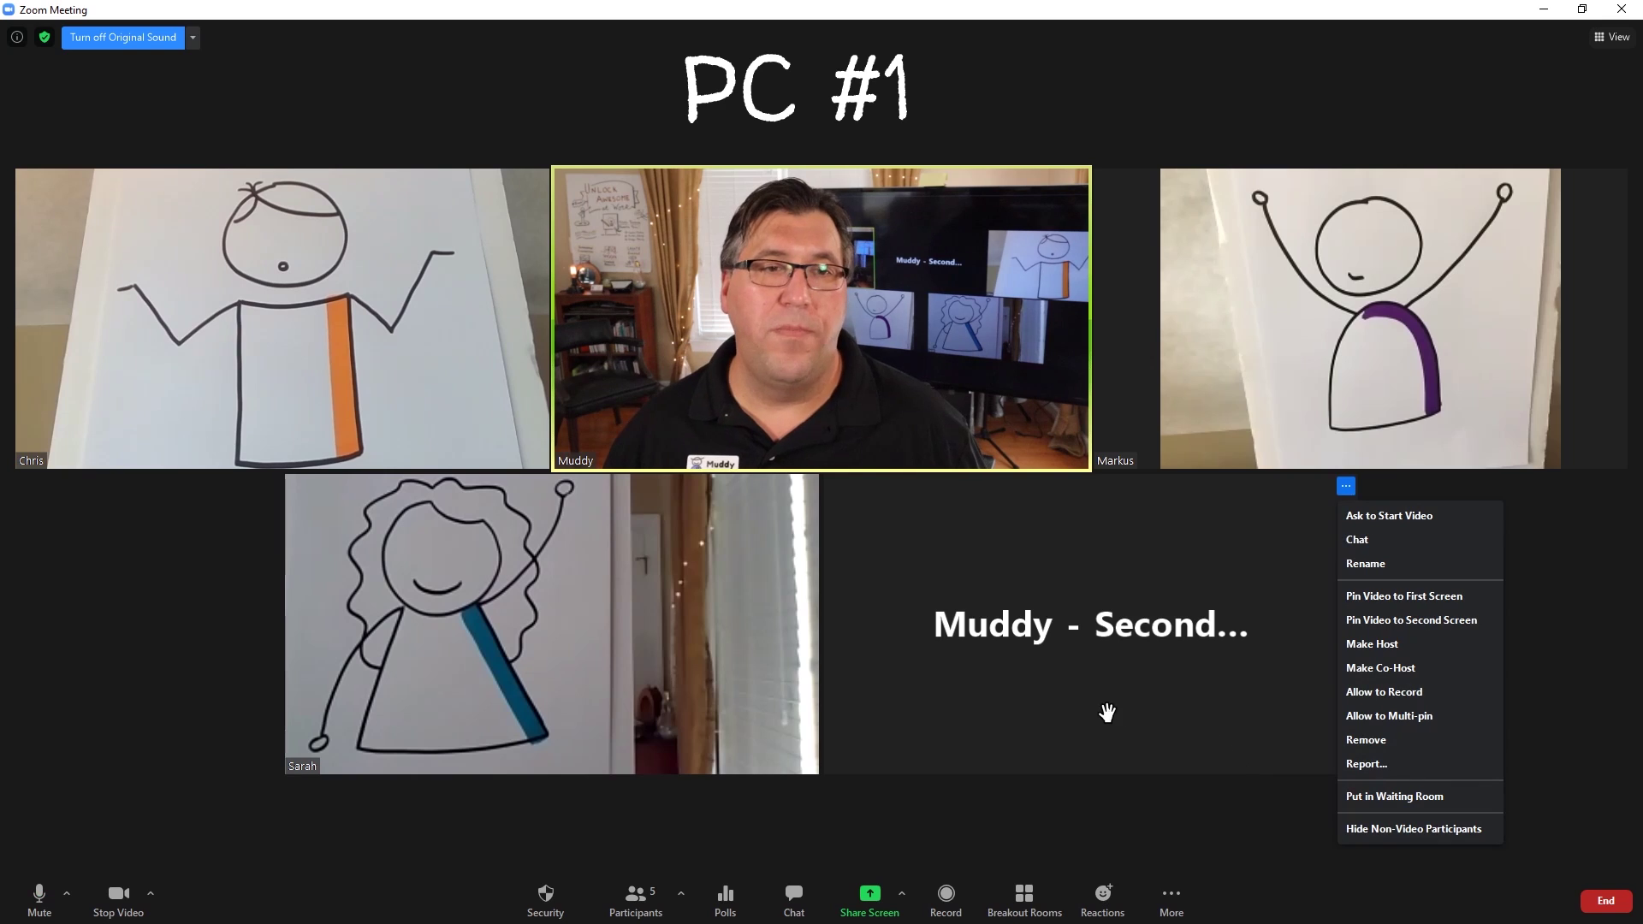
pyautogui.click(1050, 710)
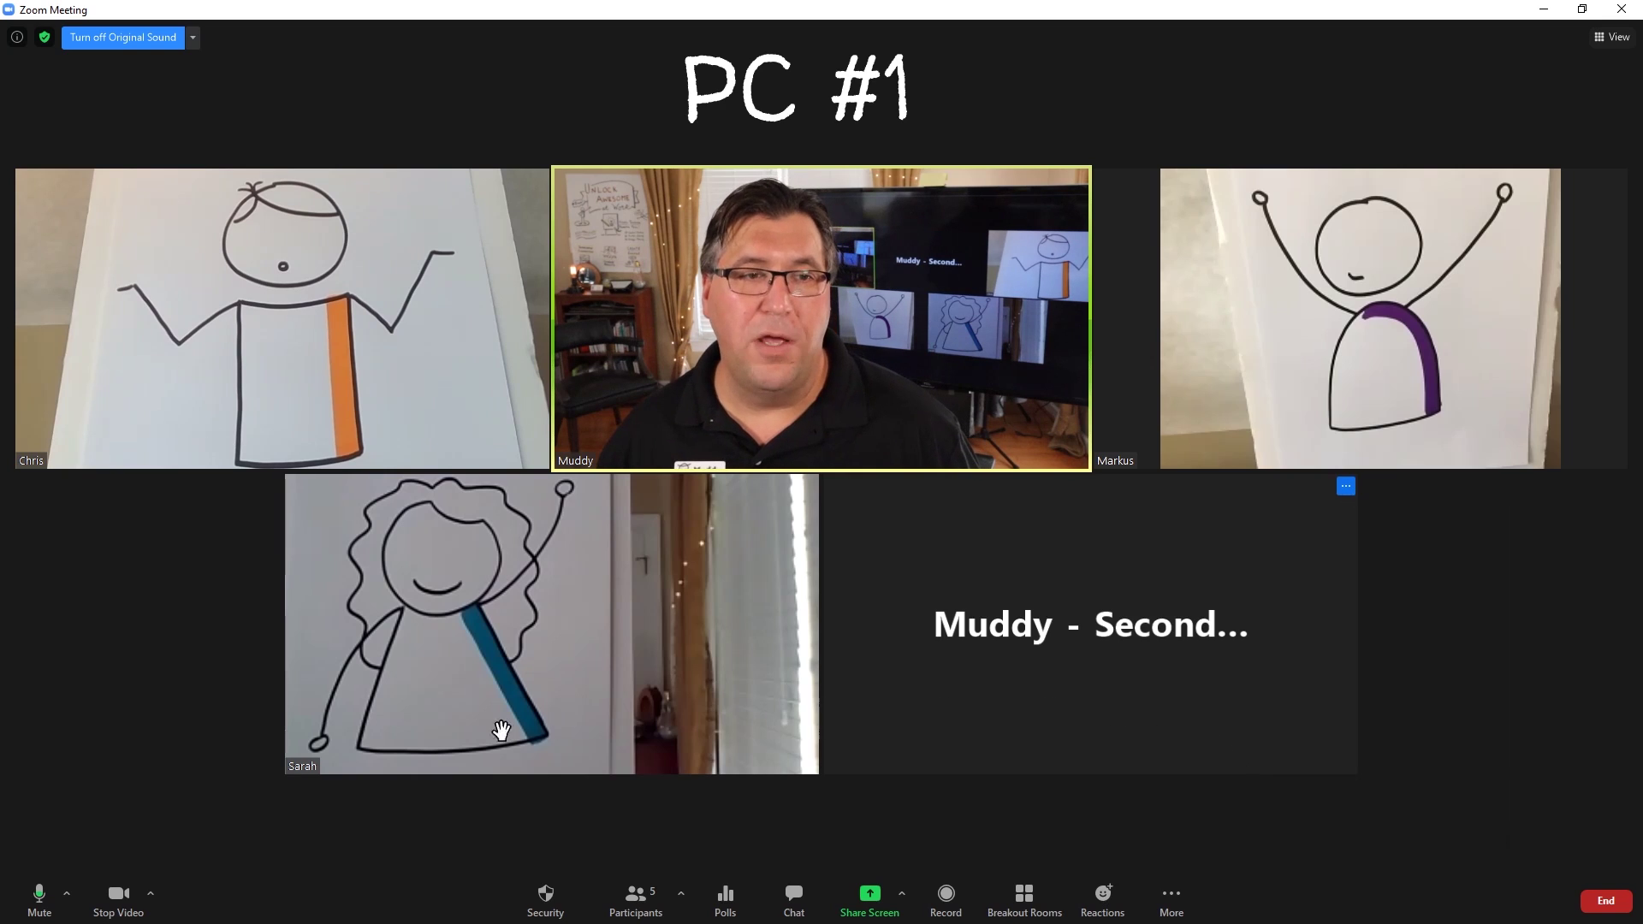
pyautogui.click(151, 895)
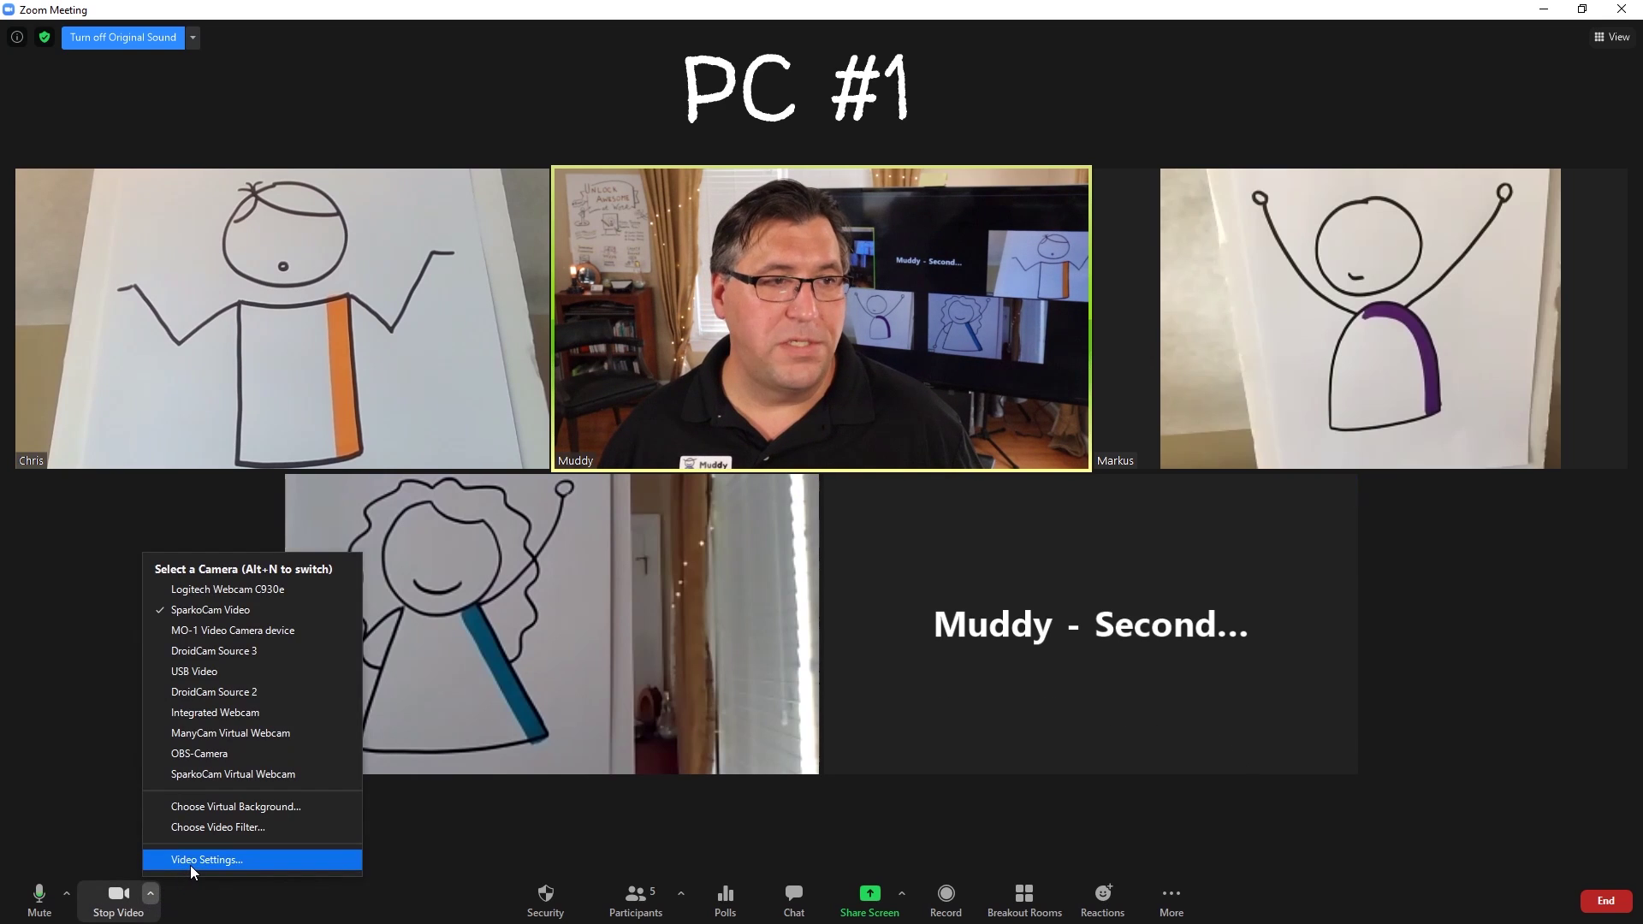
pyautogui.click(1445, 679)
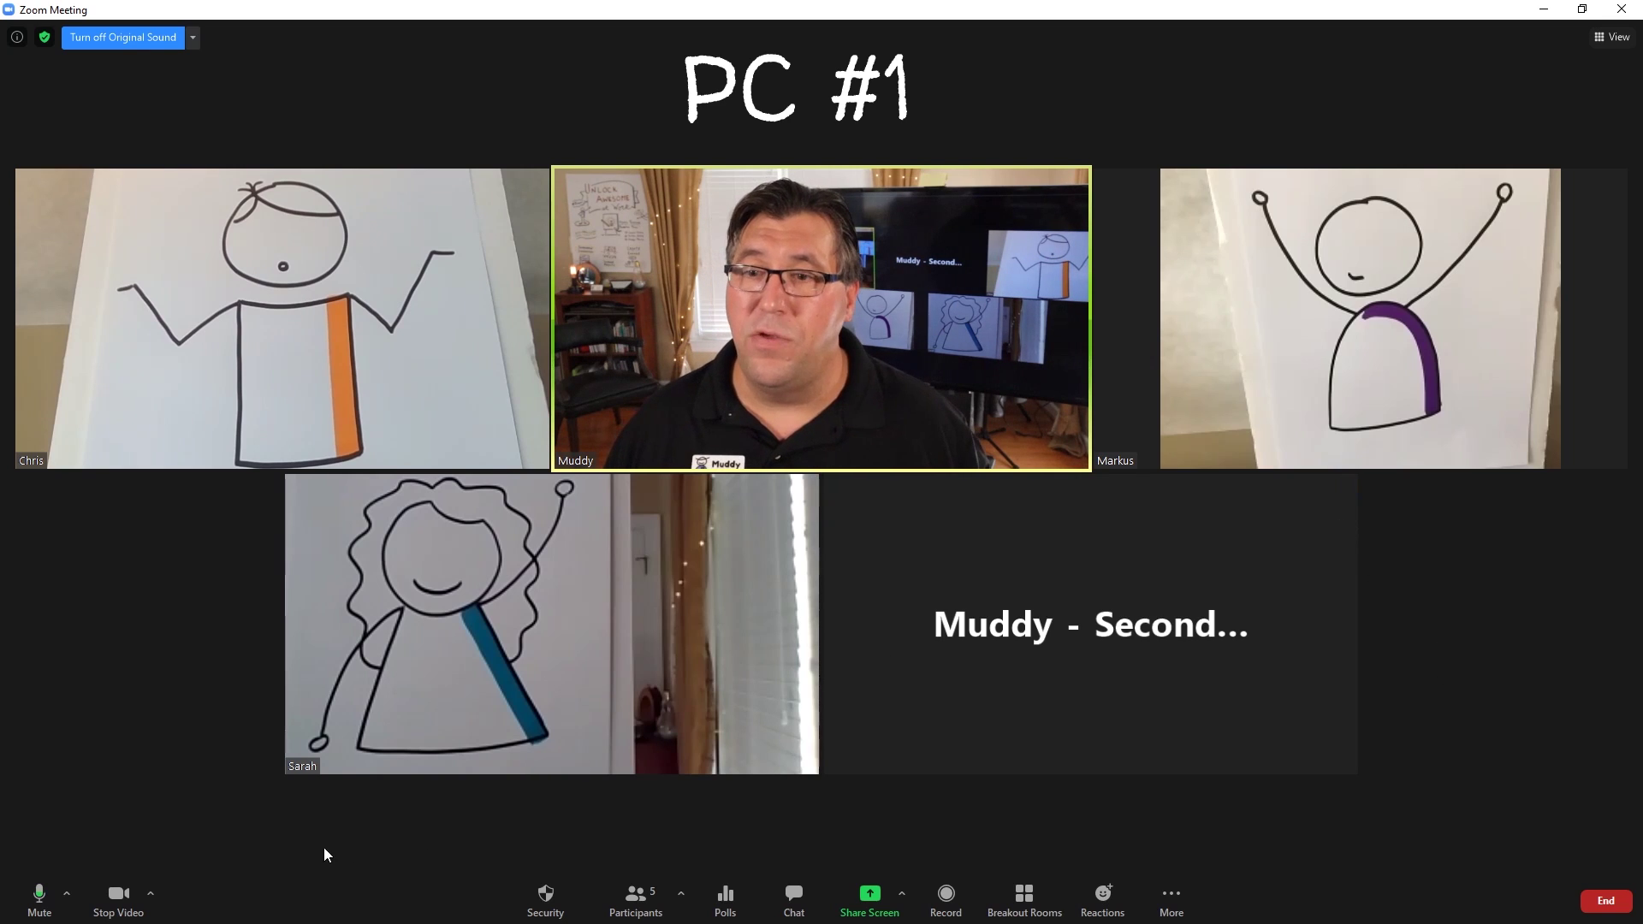
# Turn on Hide non-video participants in the video settings and try to move the orange-striped figure's tile.
pyautogui.click(150, 894)
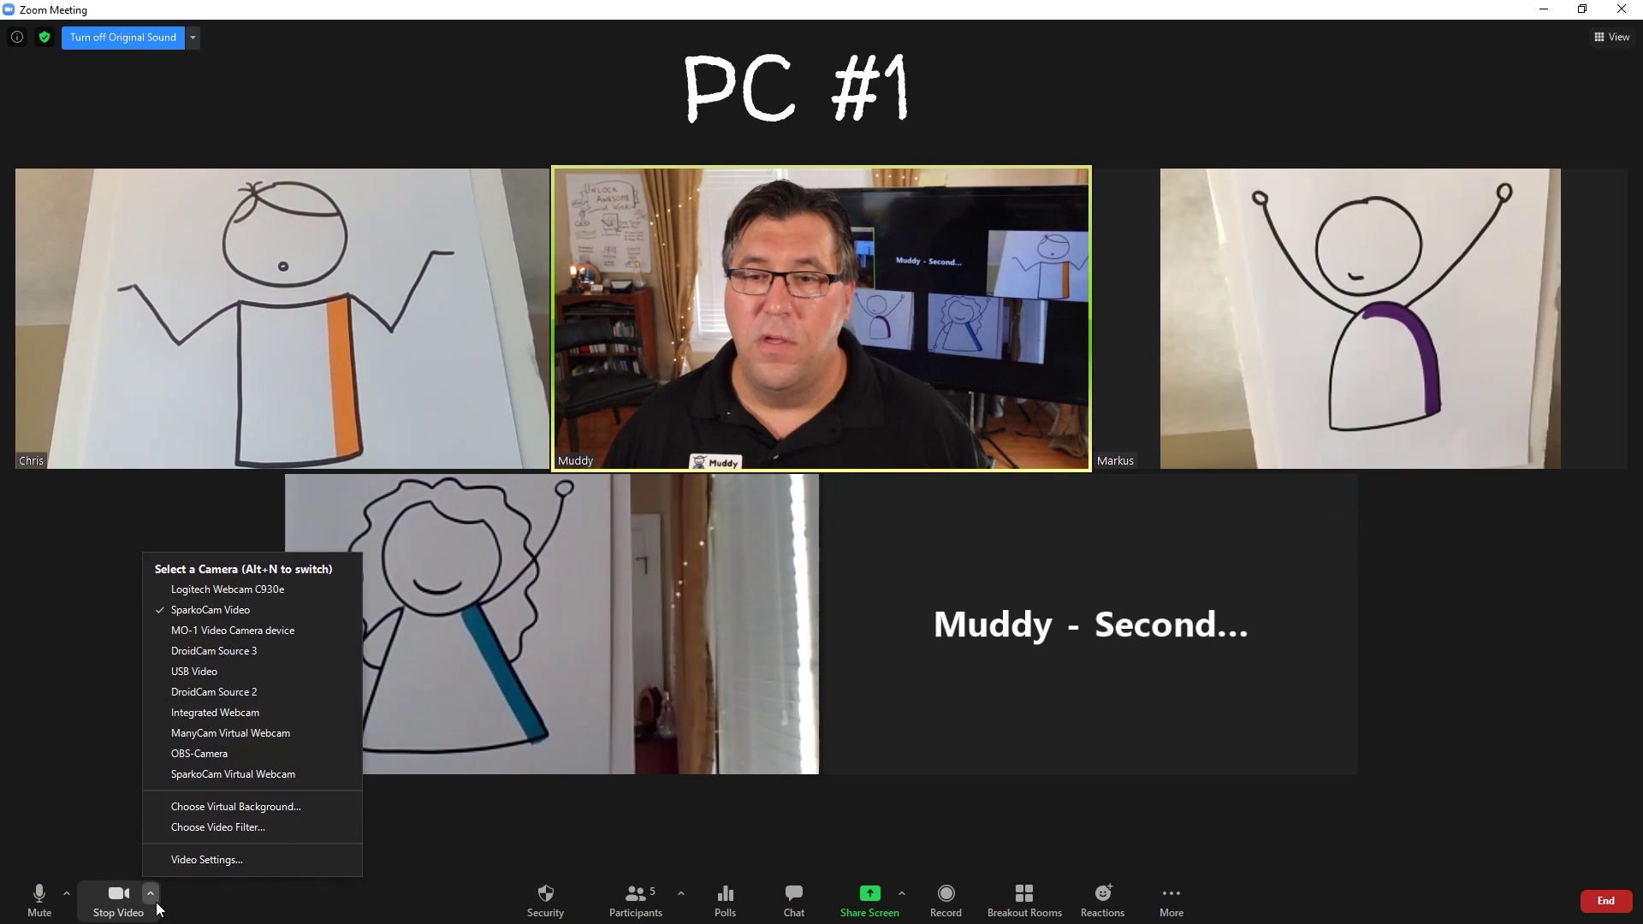
pyautogui.click(168, 859)
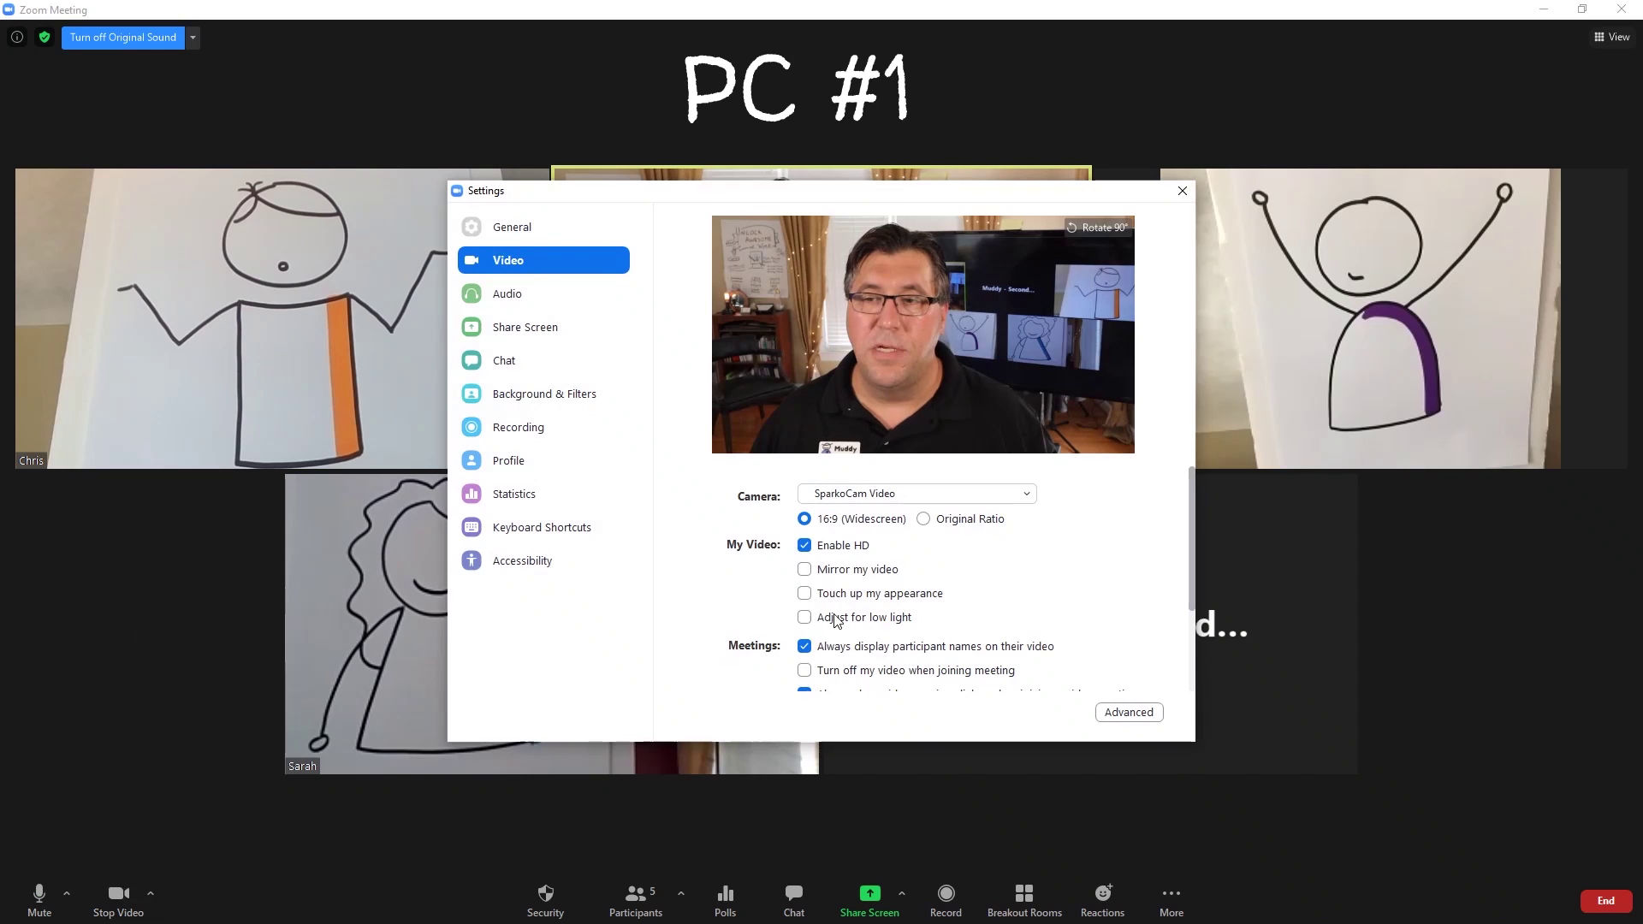
pyautogui.scroll(-3, 836, 620)
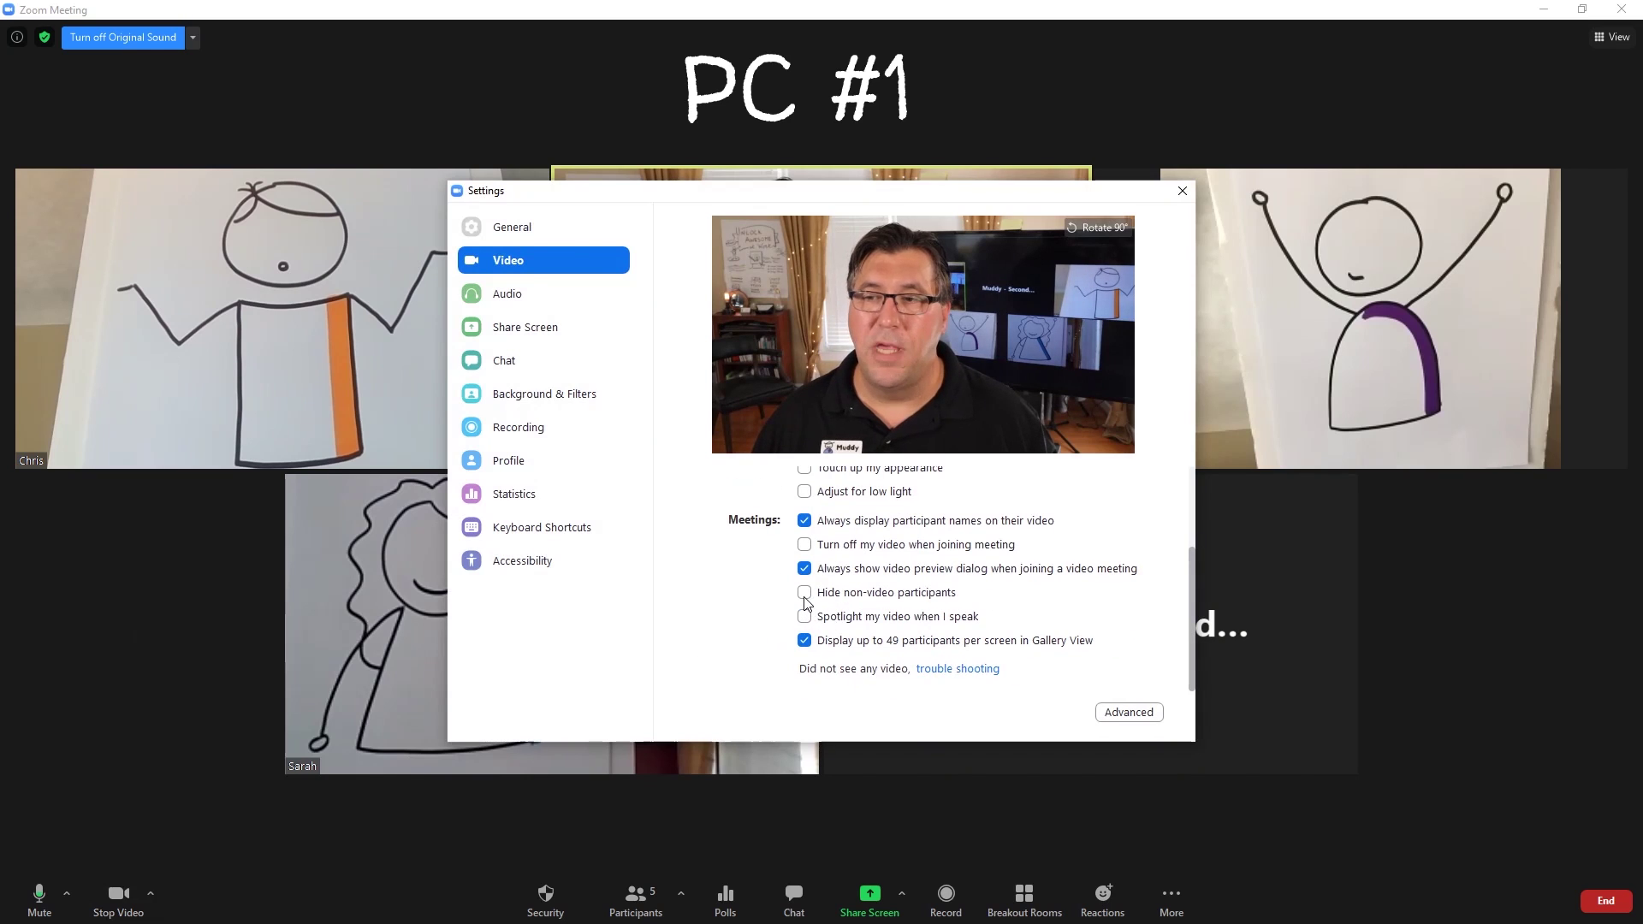
pyautogui.click(804, 592)
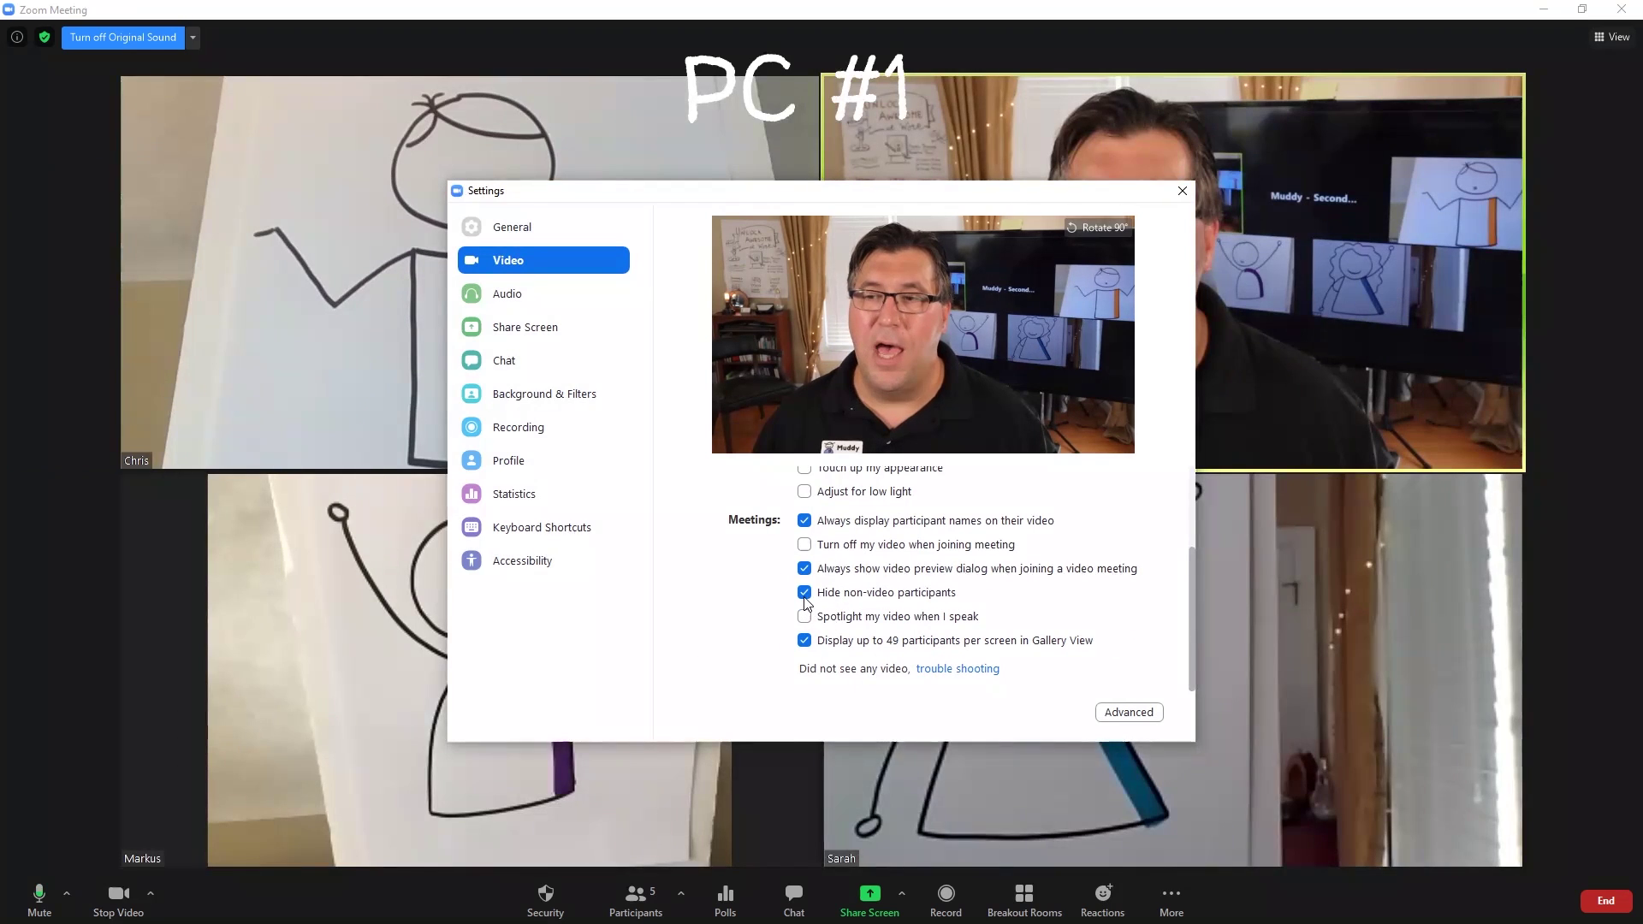
pyautogui.click(1182, 192)
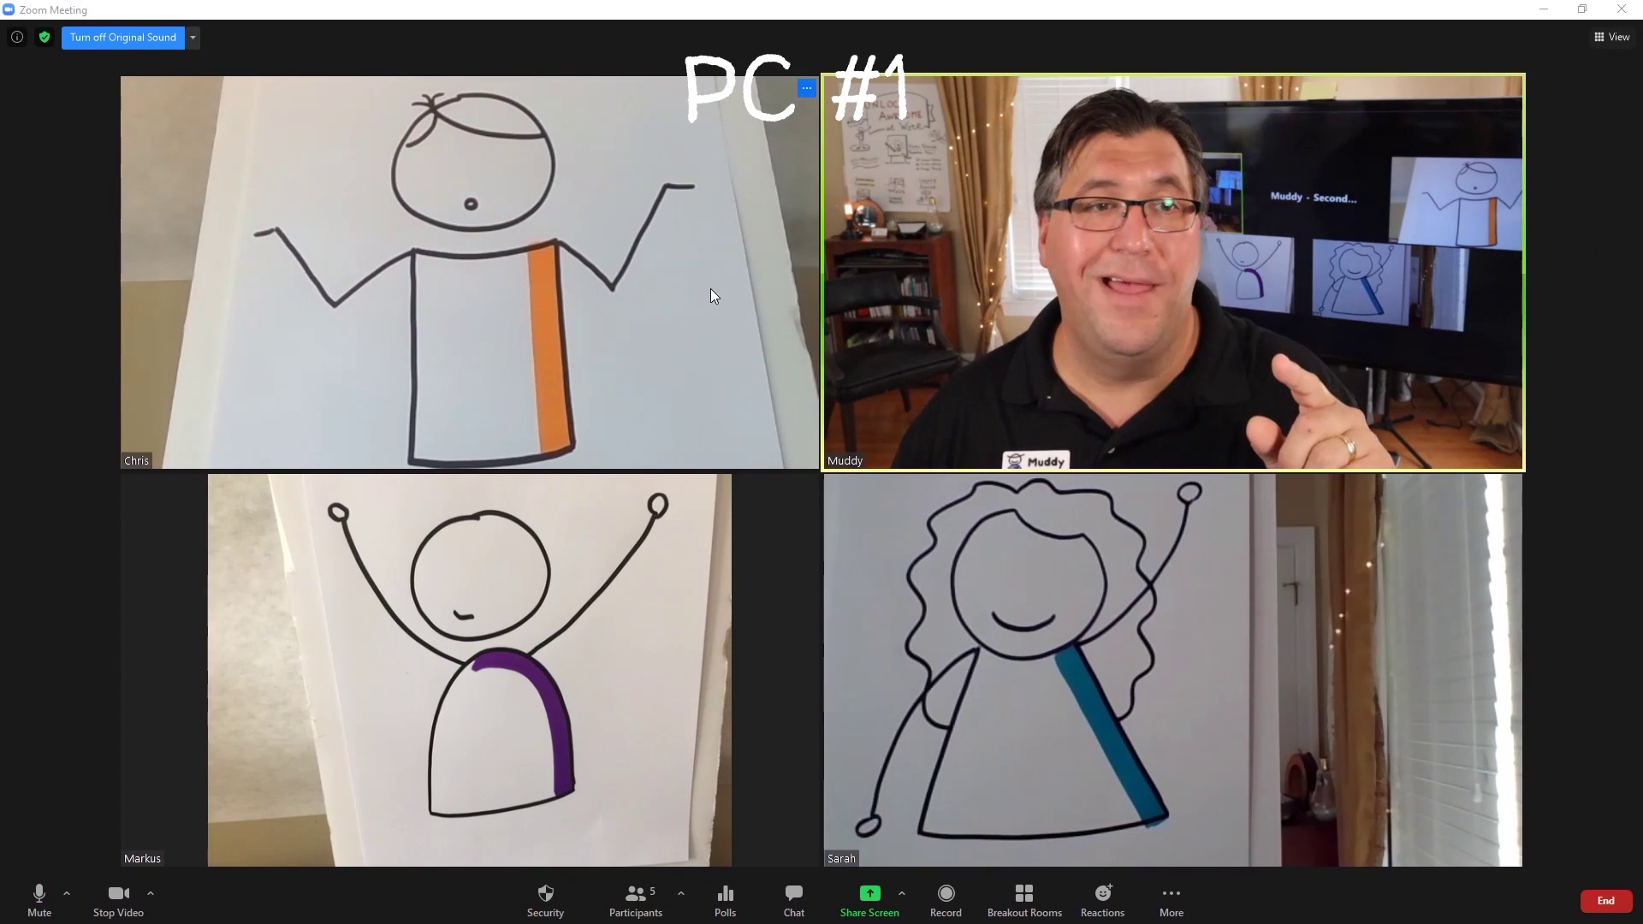
pyautogui.moveTo(710, 289); pyautogui.dragTo(850, 336)
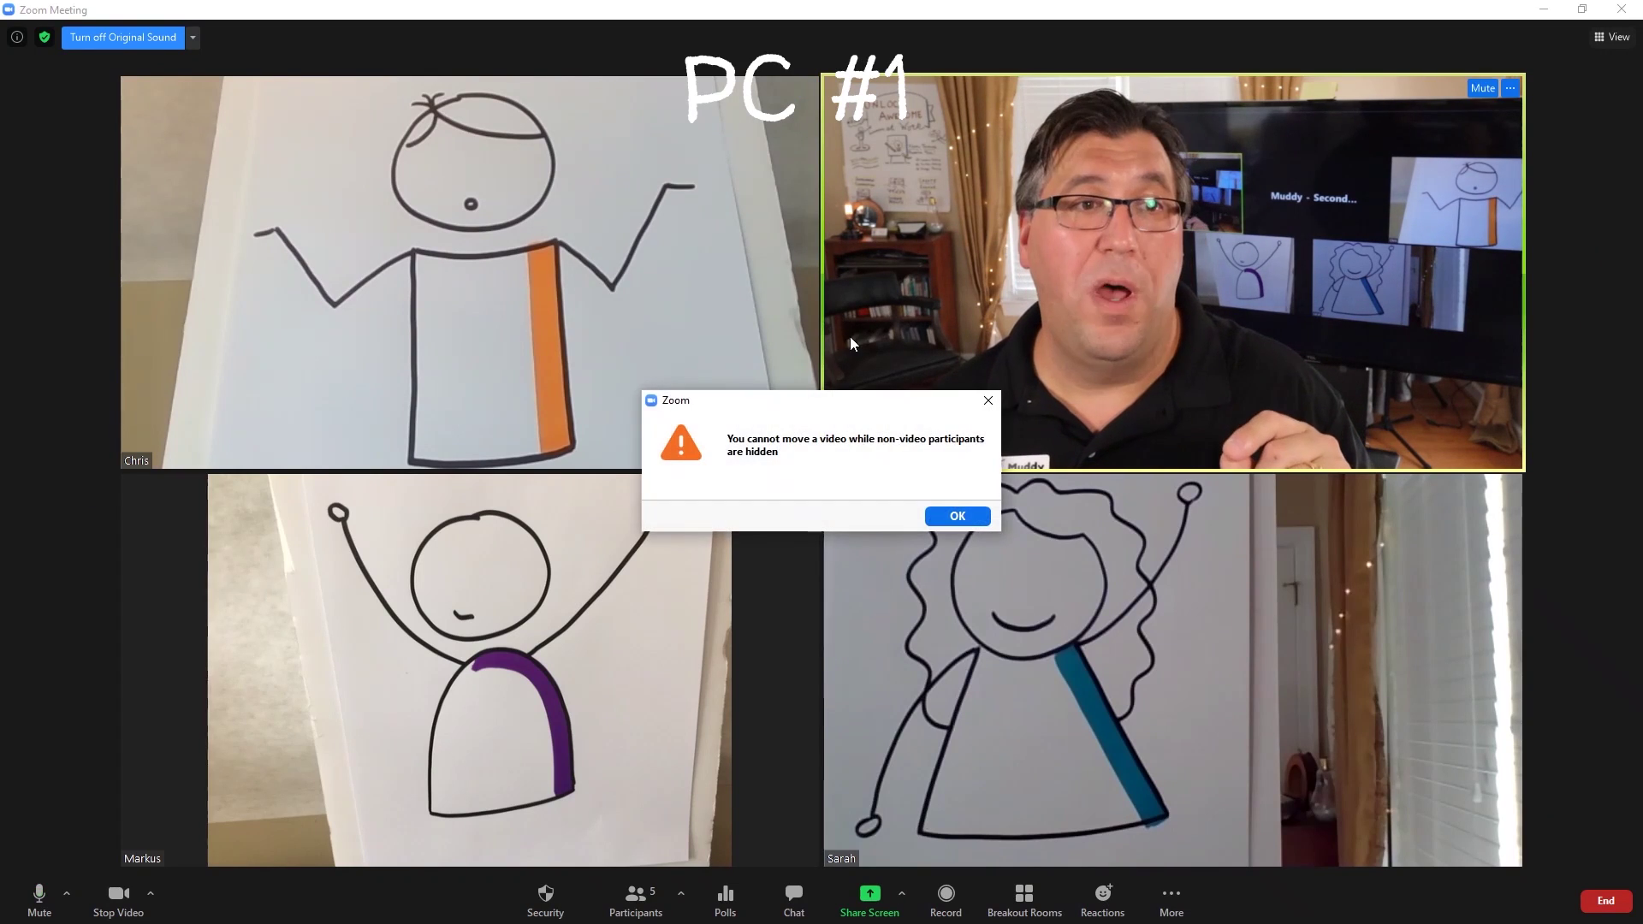
pyautogui.click(956, 515)
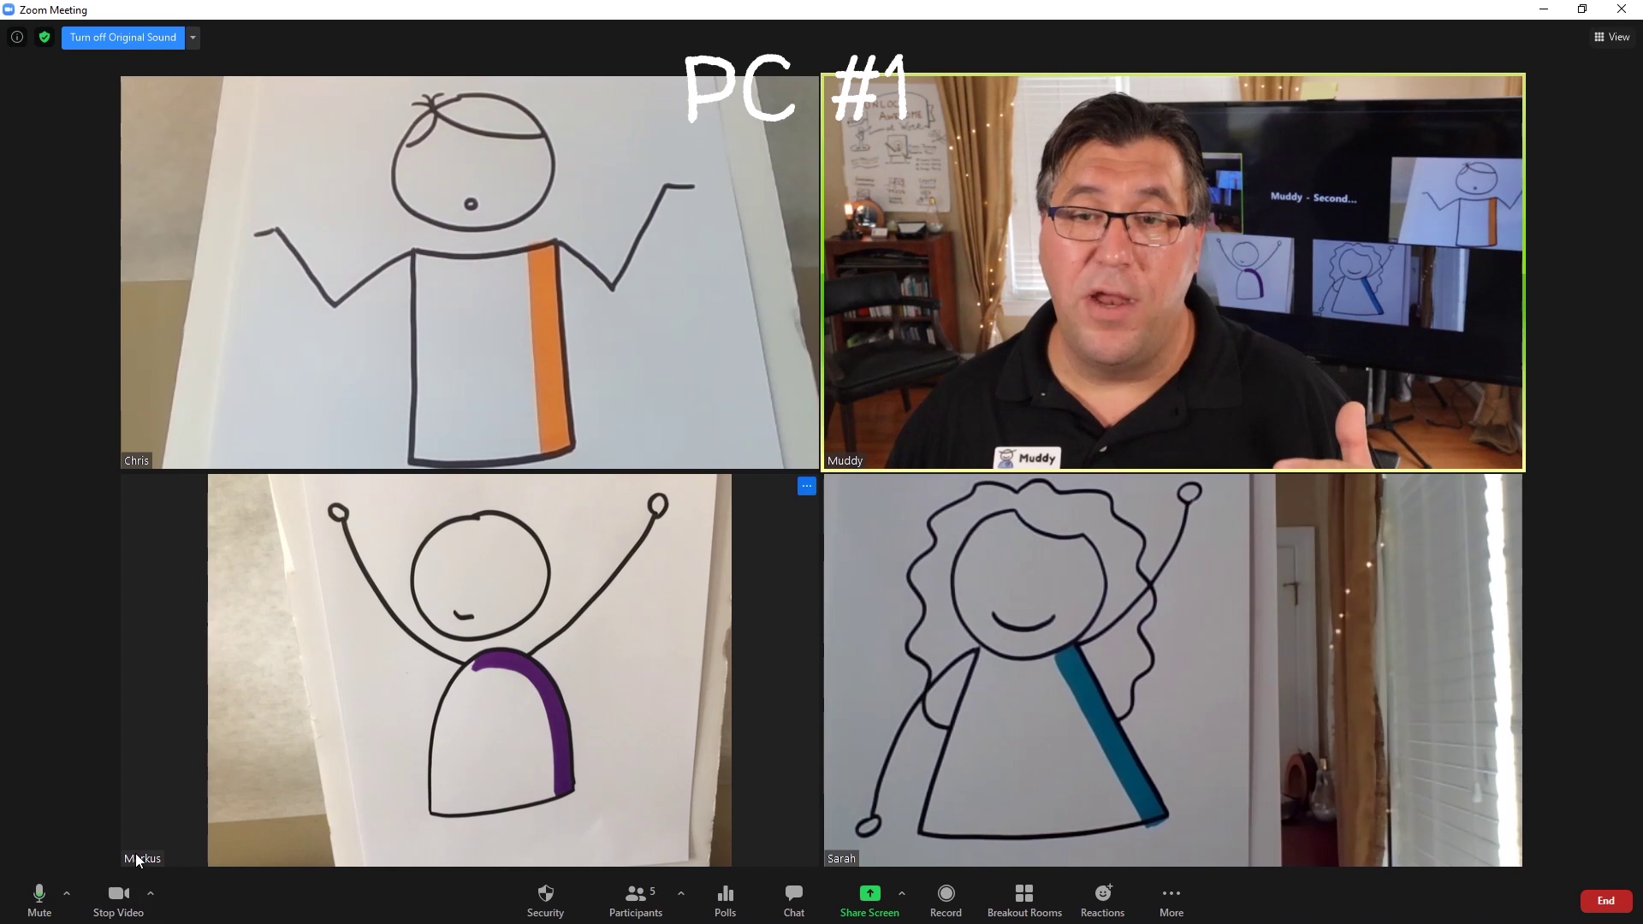
# Turn off Hide non-video participants in the video settings and close the settings.
pyautogui.click(150, 892)
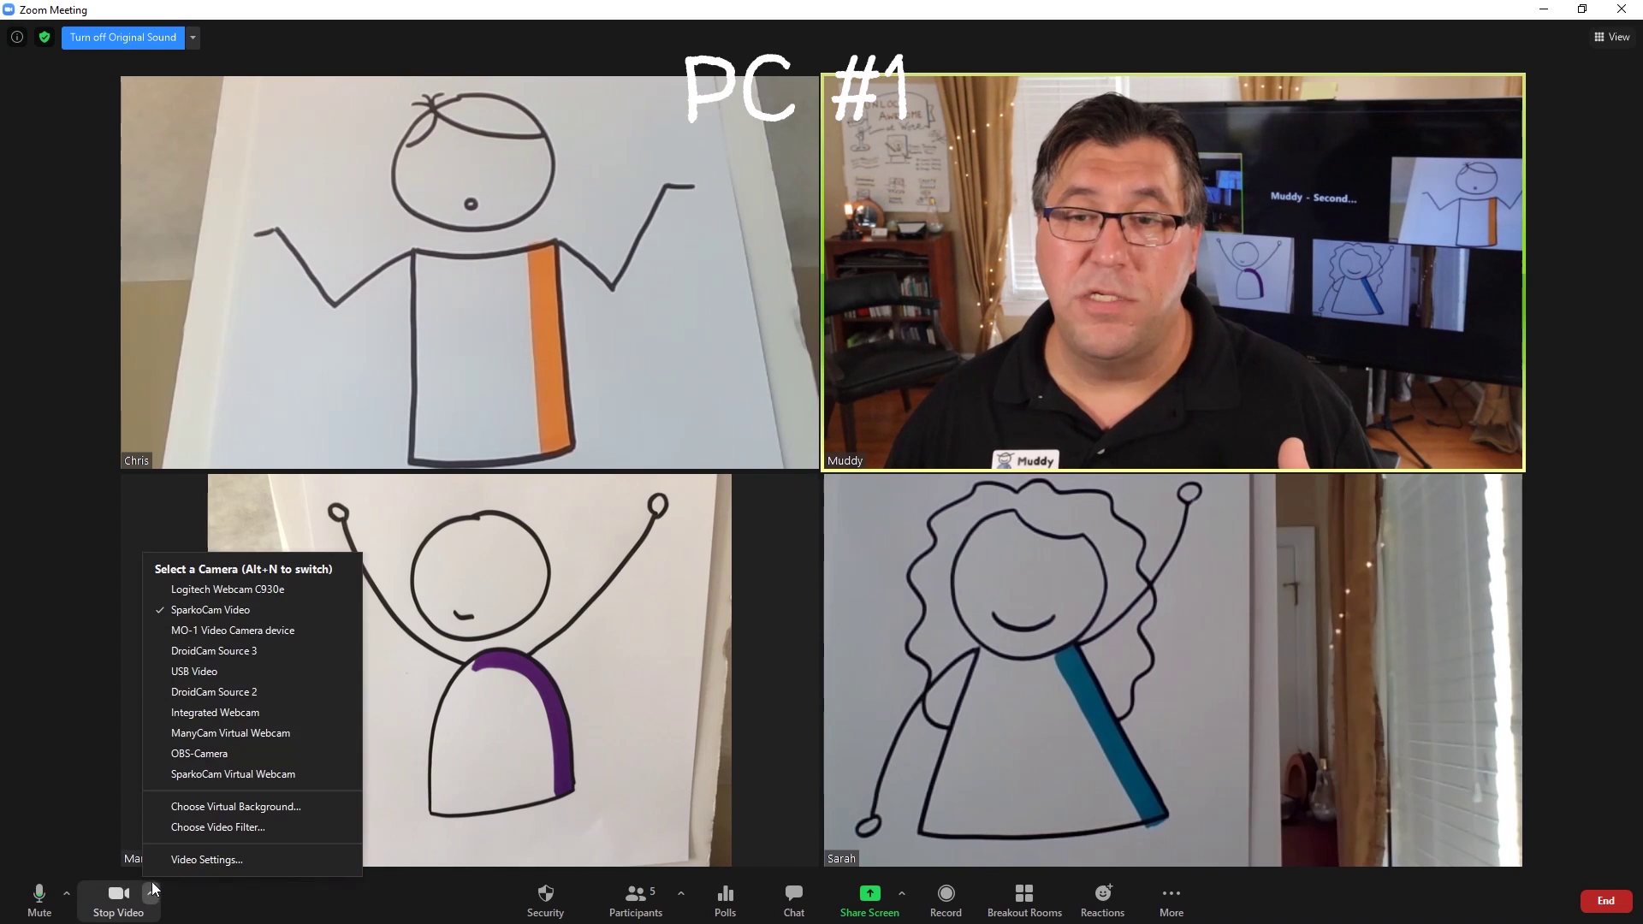
pyautogui.click(191, 863)
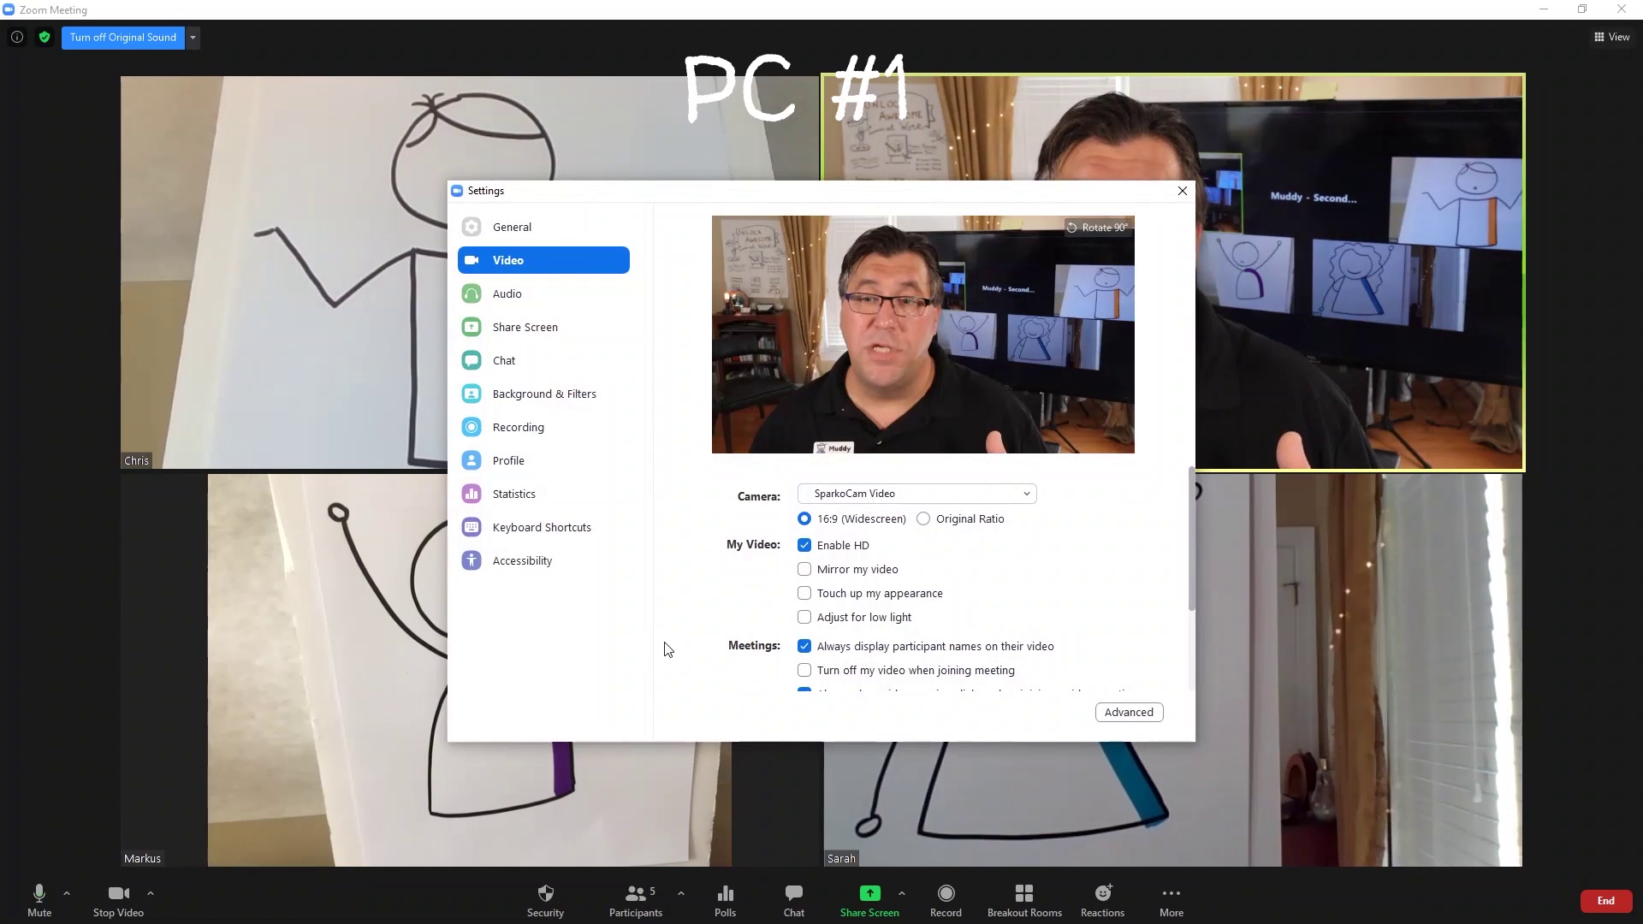
pyautogui.scroll(-4, 764, 586)
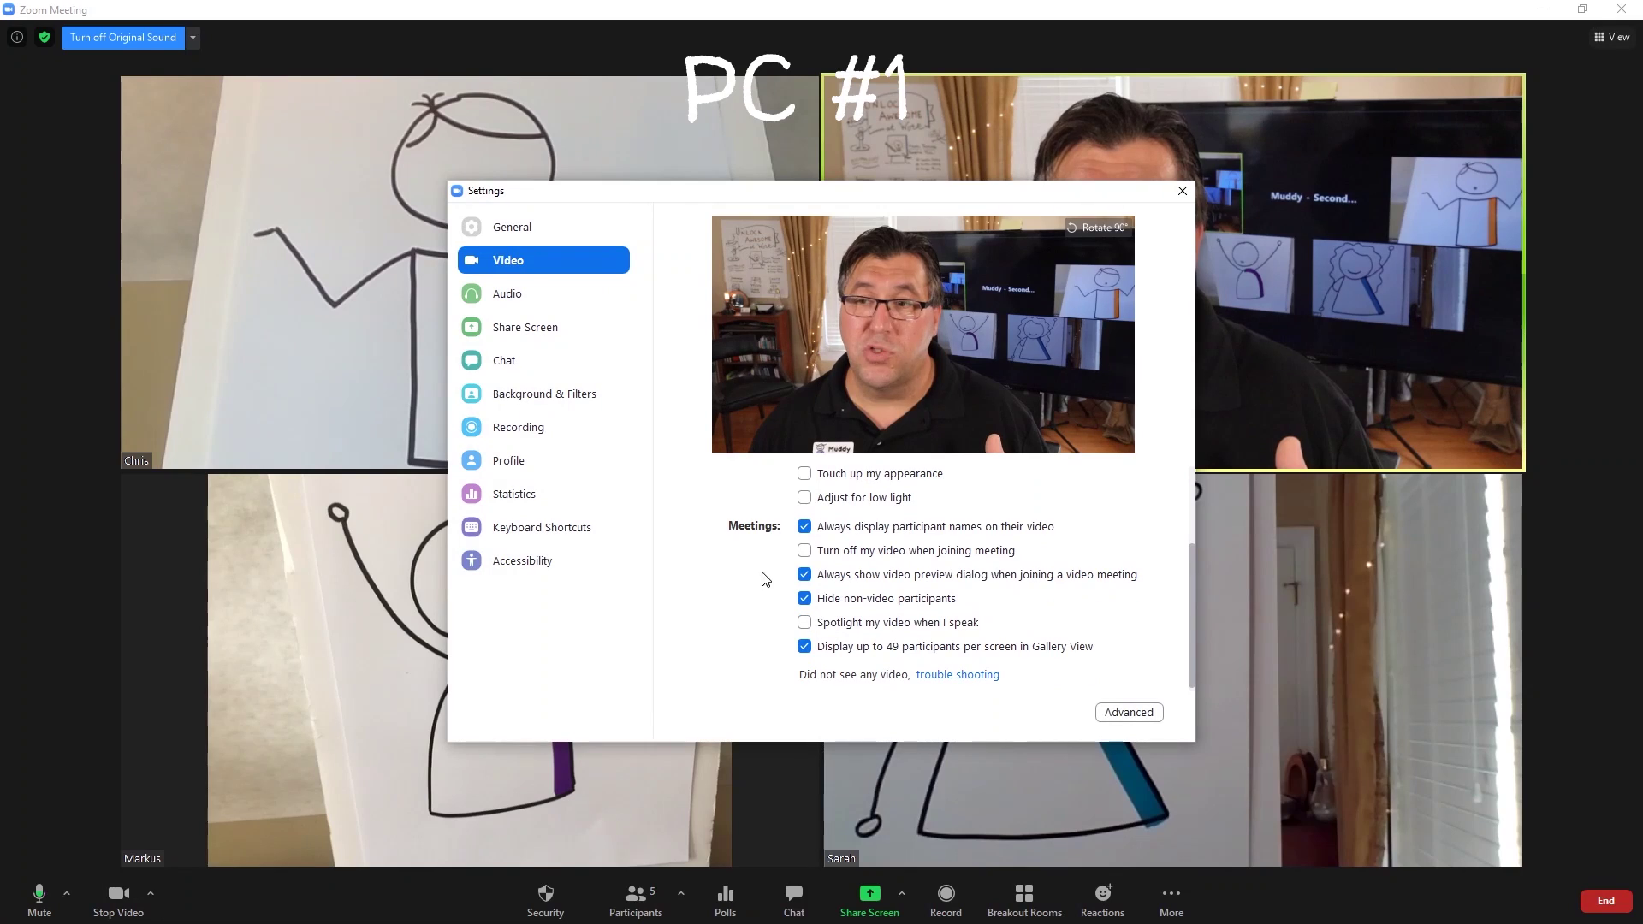
pyautogui.click(806, 600)
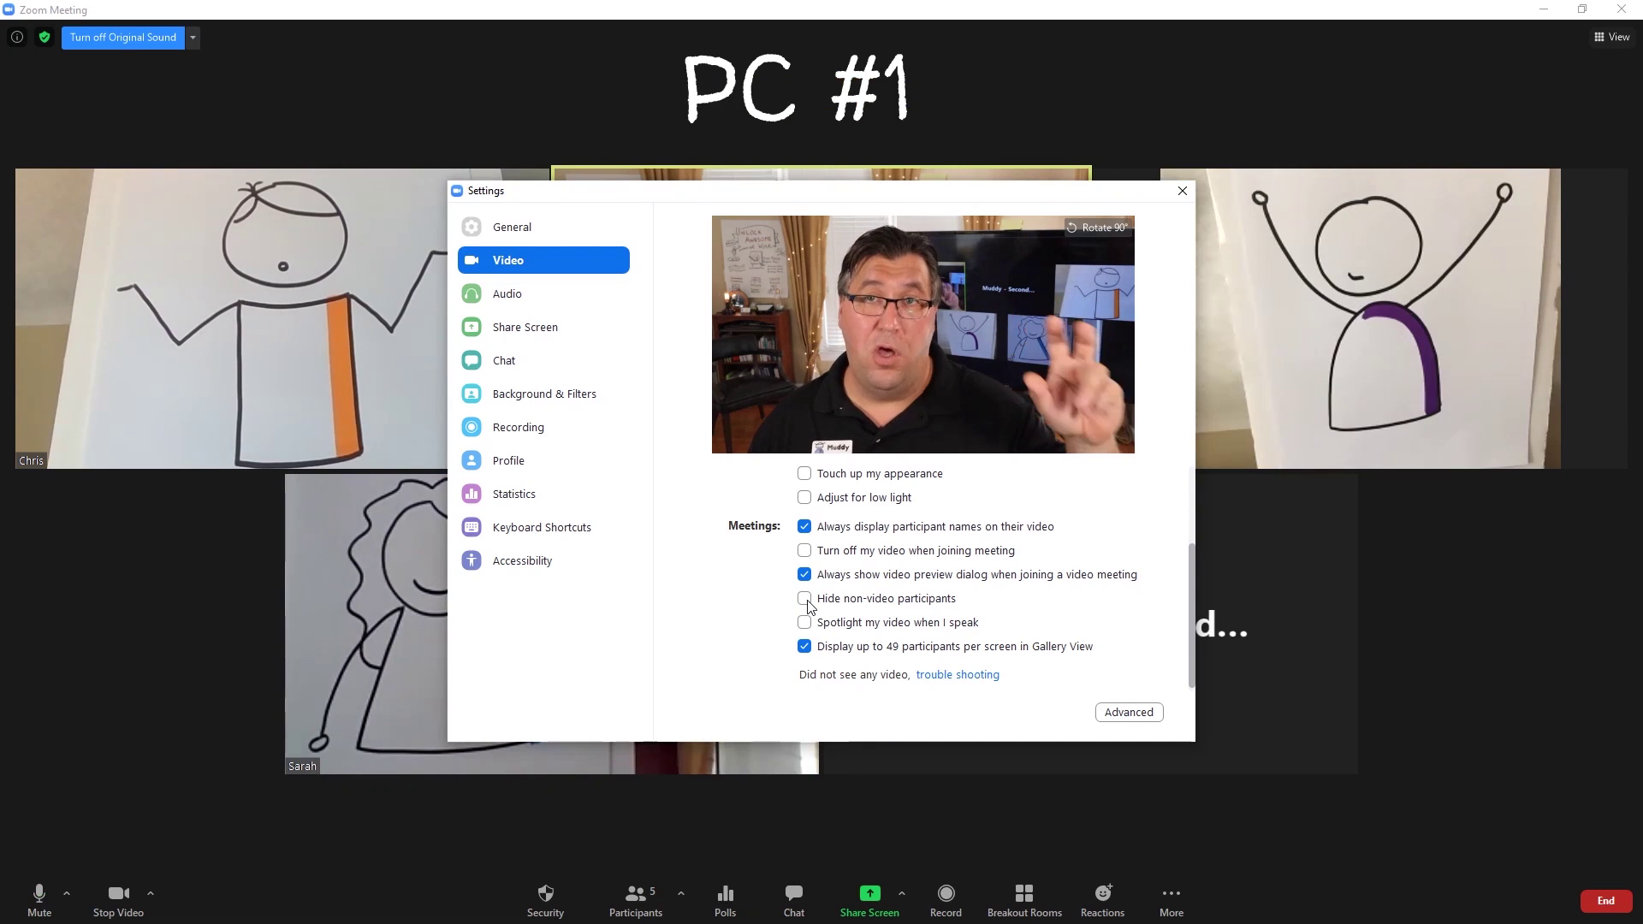
pyautogui.click(1183, 190)
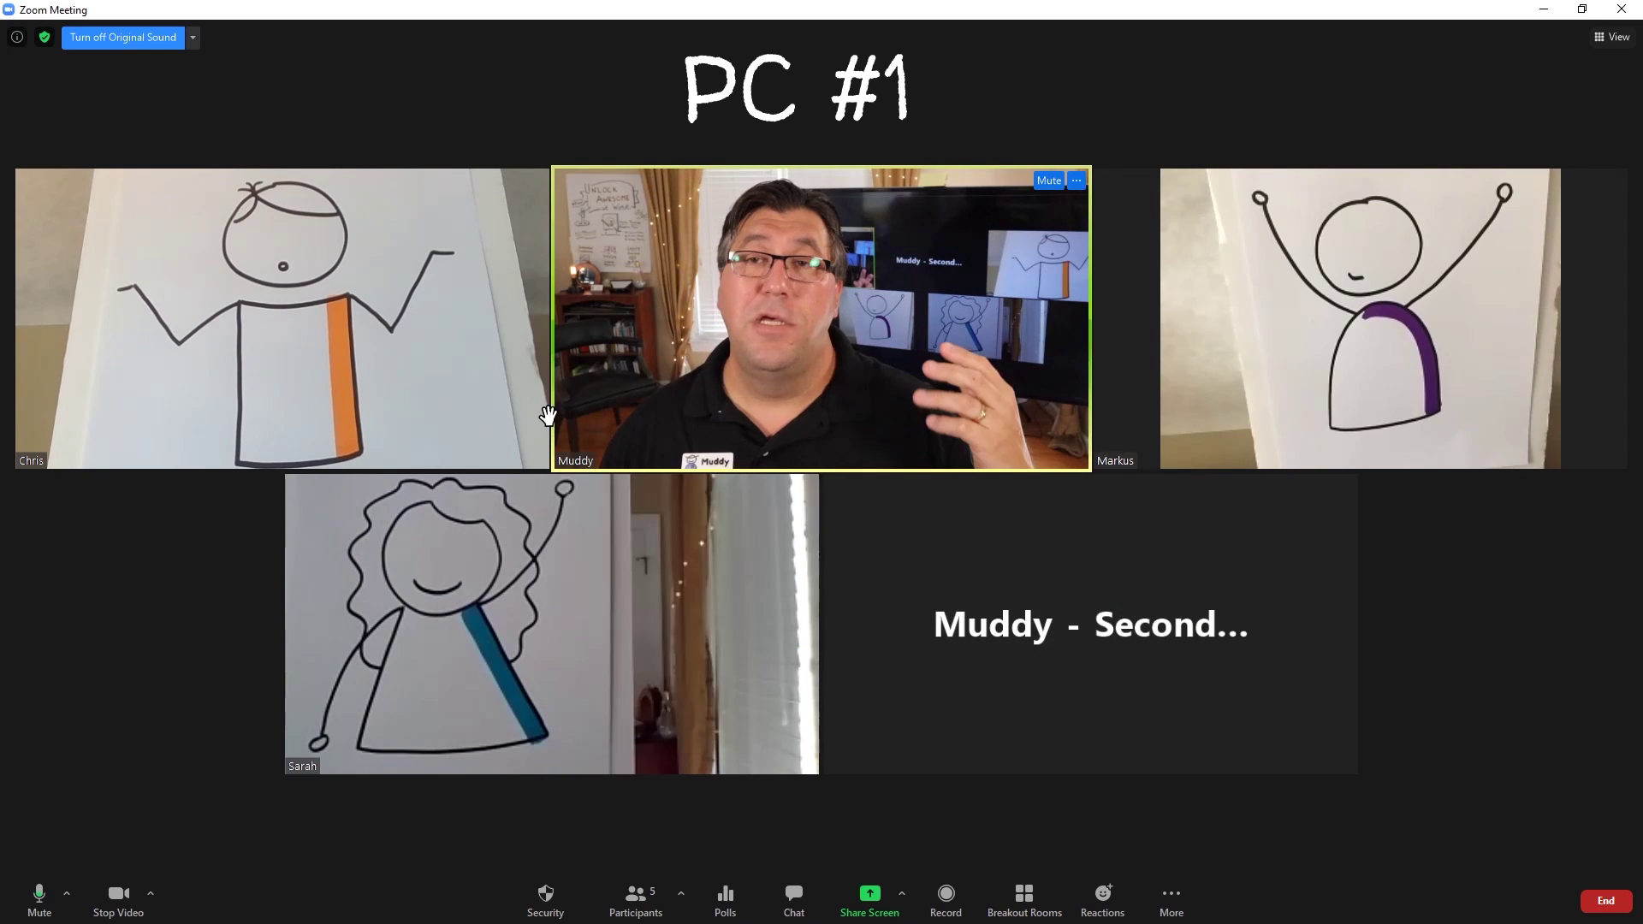
# Reorder the gallery with the host's video first, the teal-striped figure second and the orange-striped figure fourth.
pyautogui.moveTo(346, 392); pyautogui.dragTo(876, 747)
pyautogui.moveTo(1130, 403); pyautogui.dragTo(715, 406)
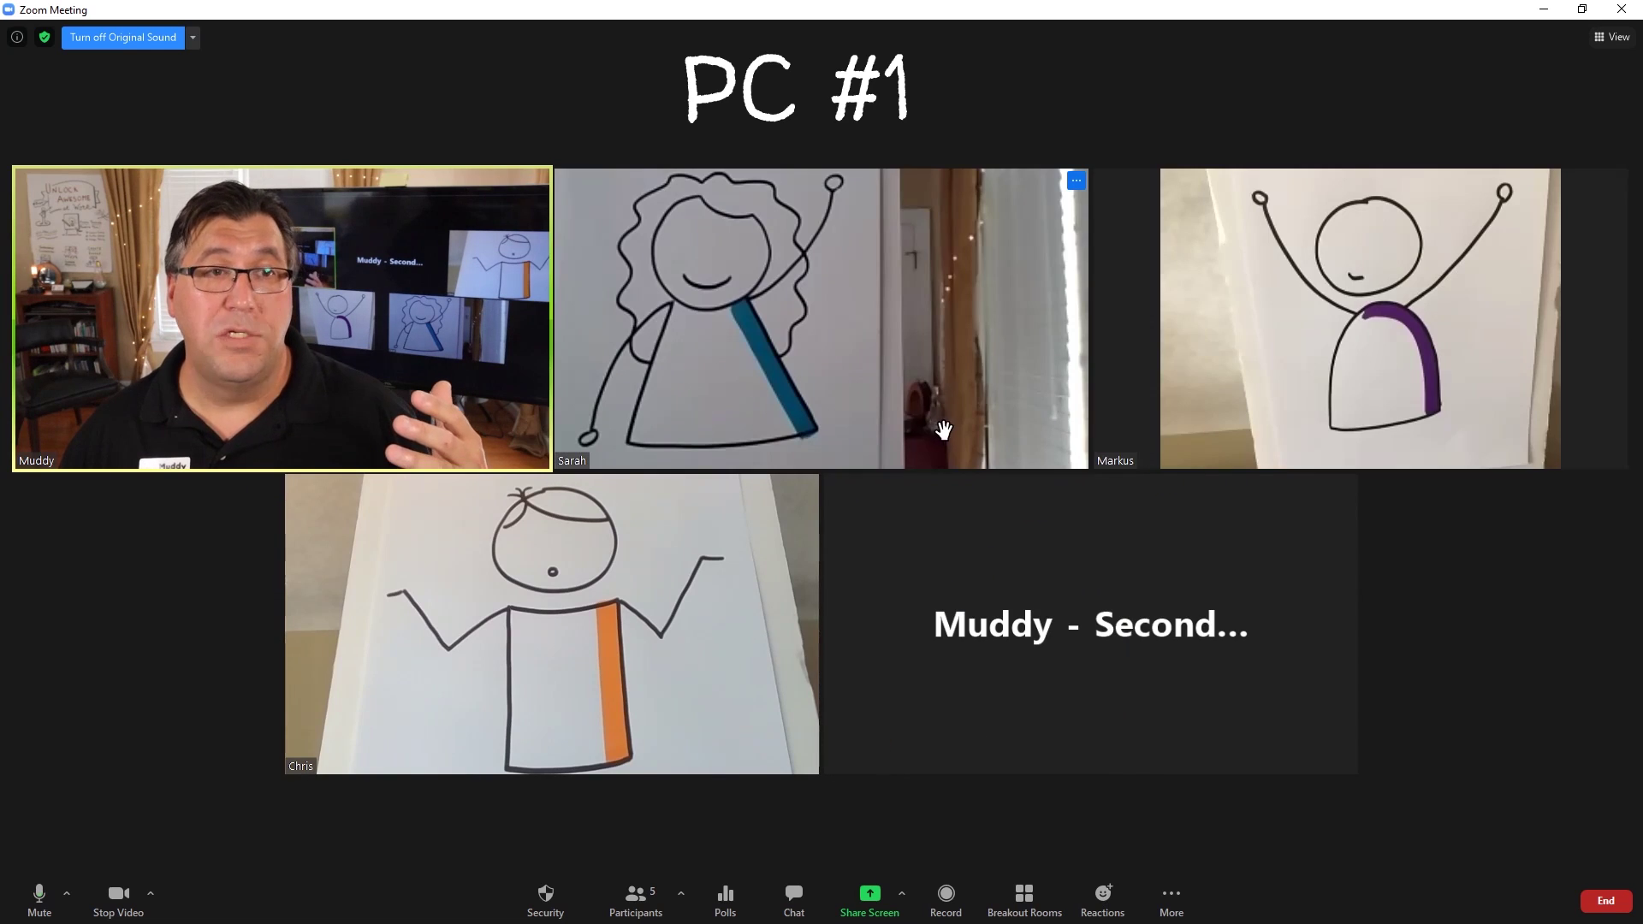